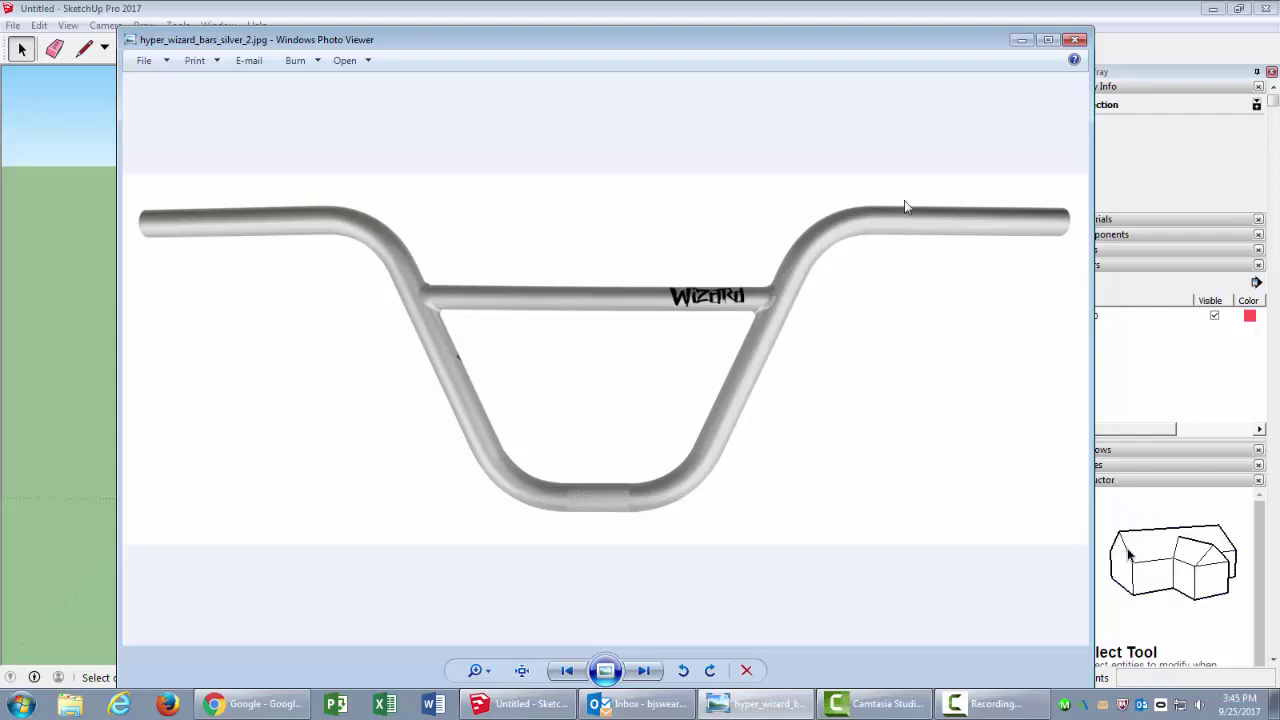
# Switch to SketchUp and draw a square of about 3' 11" on the ground, beyond the standing figure
pyautogui.click(1021, 40)
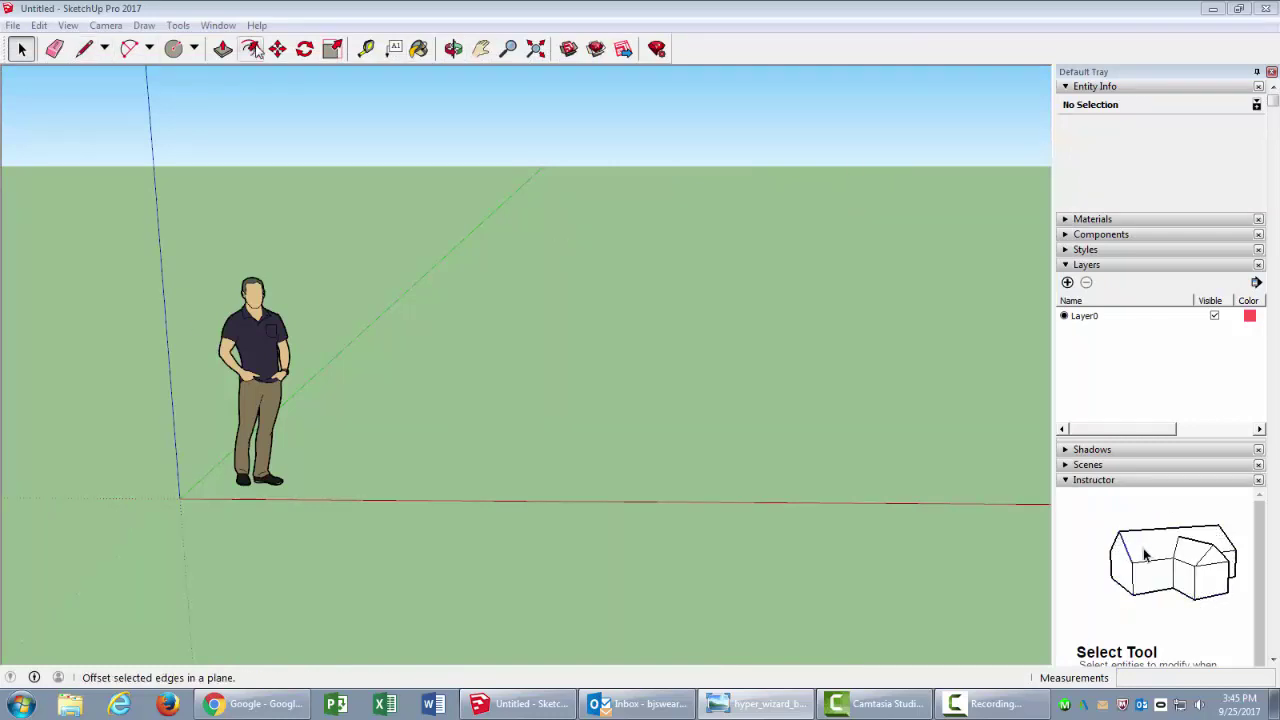
pyautogui.click(194, 48)
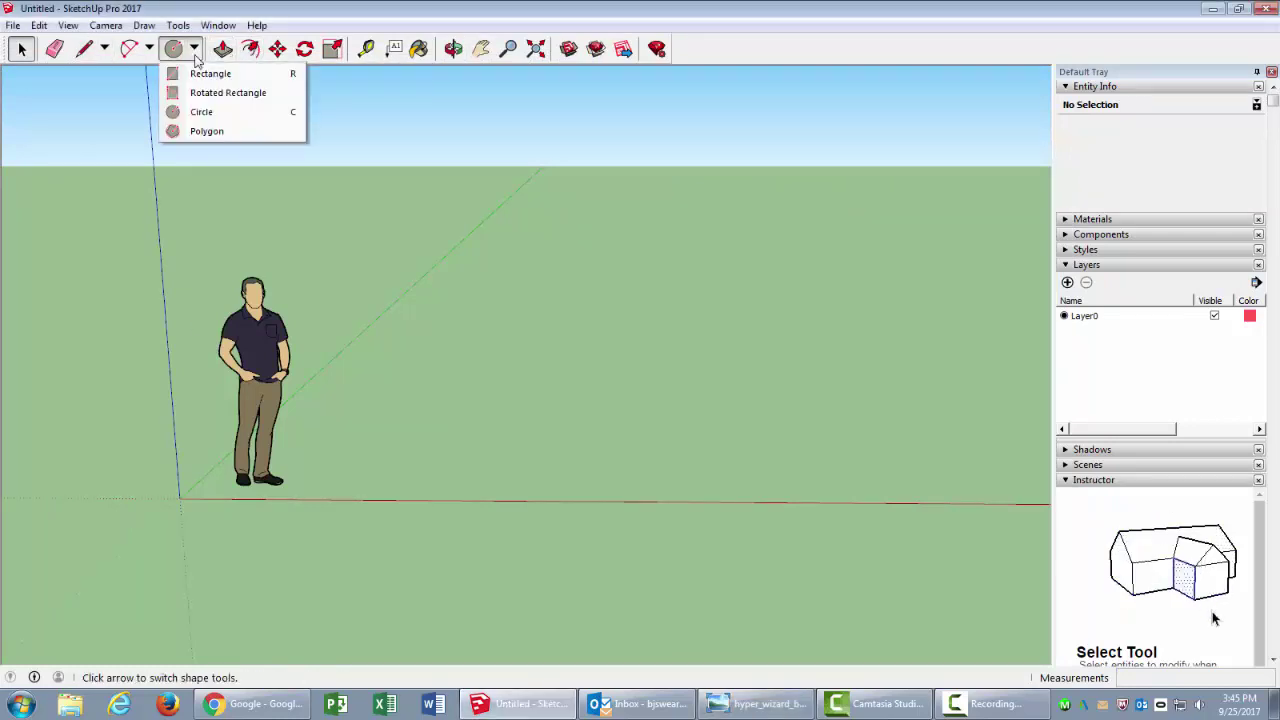
pyautogui.click(205, 72)
pyautogui.click(574, 450)
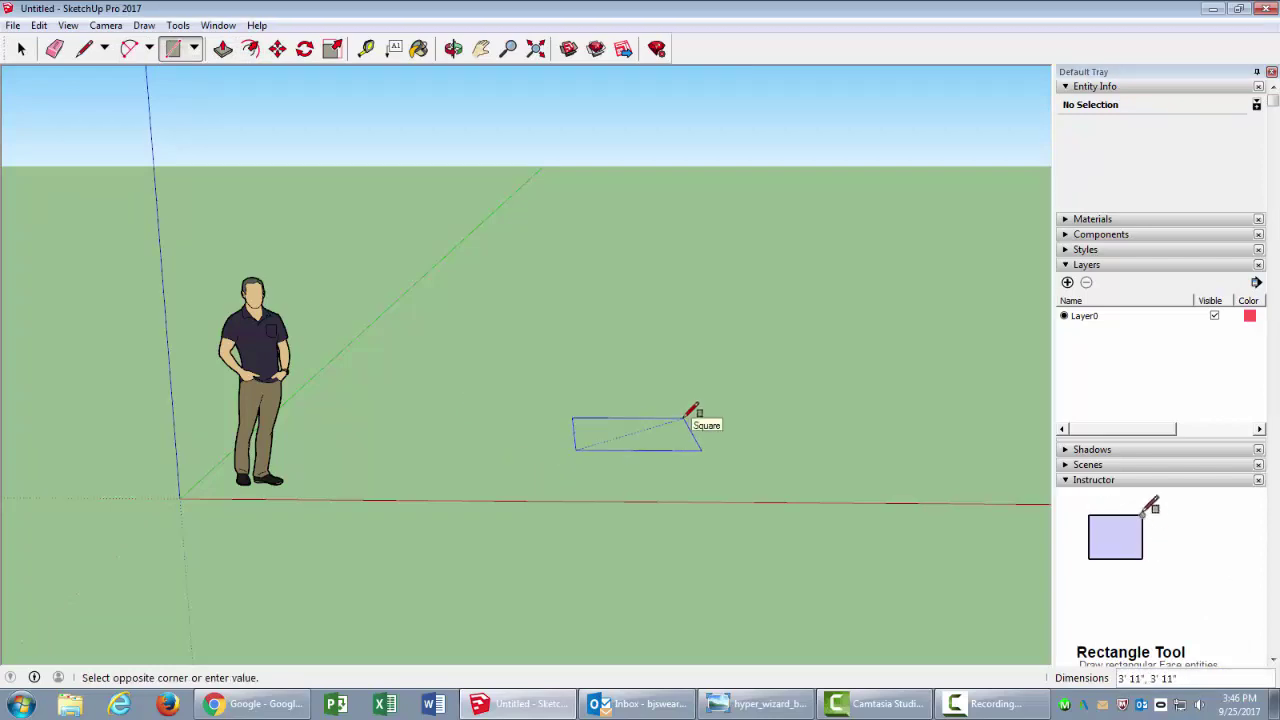
pyautogui.click(684, 418)
# Push/Pull the square face upward about 2' 6 13/16" into a box
pyautogui.press('p')
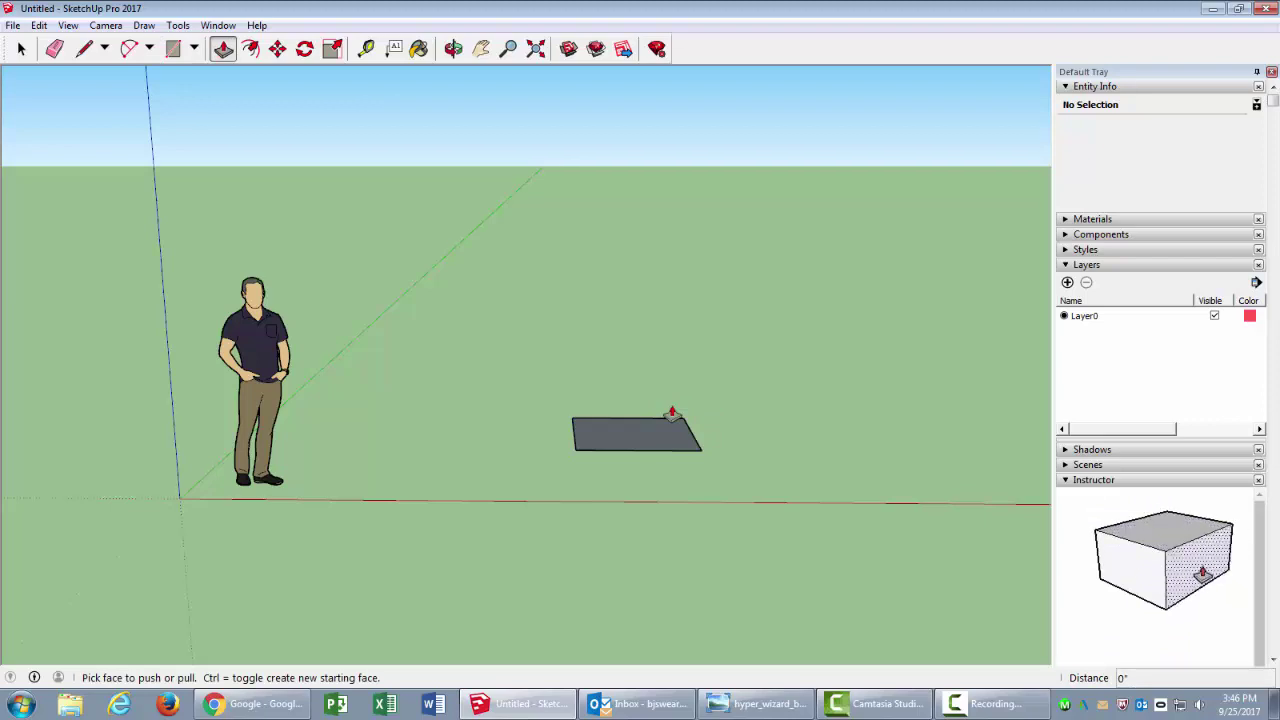
pyautogui.click(617, 432)
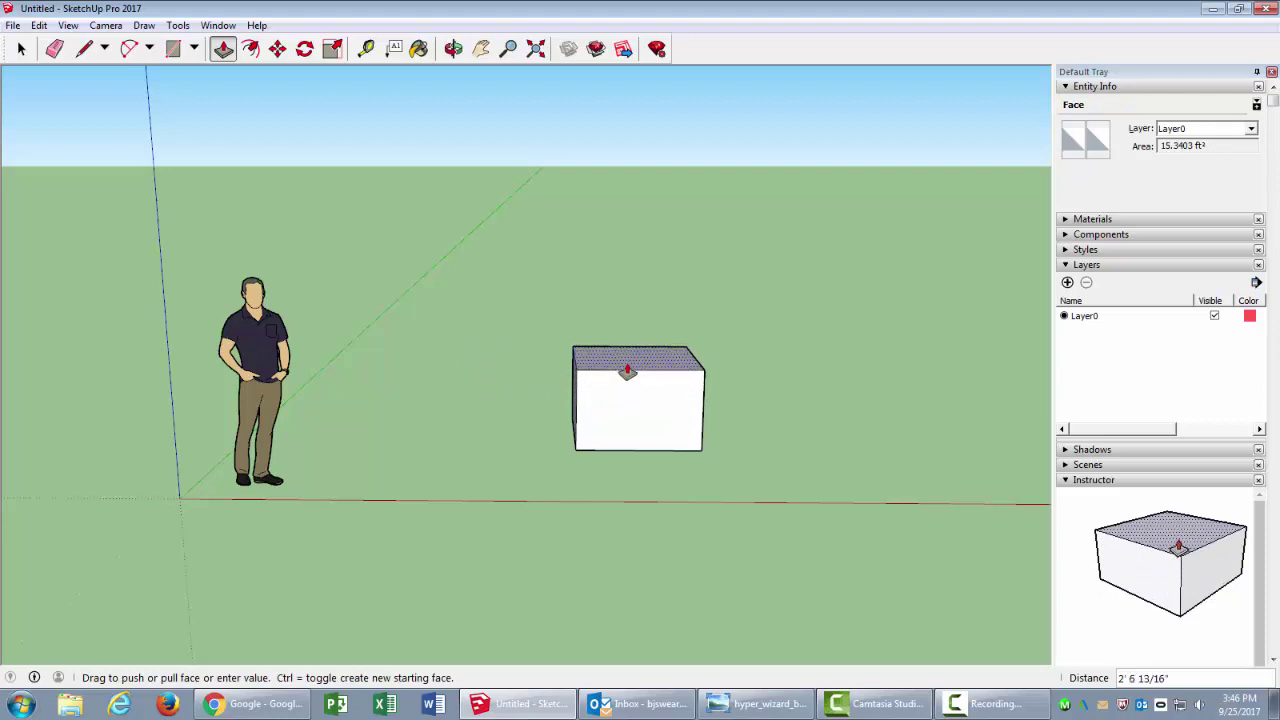
pyautogui.click(623, 366)
# Switch to the handlebar reference photo, compare its shape with the box, and return to the model
pyautogui.click(757, 703)
pyautogui.moveTo(30, 32)
pyautogui.mouseDown()
pyautogui.moveTo(1020, 43)
pyautogui.moveTo(1001, 43)
pyautogui.mouseUp()
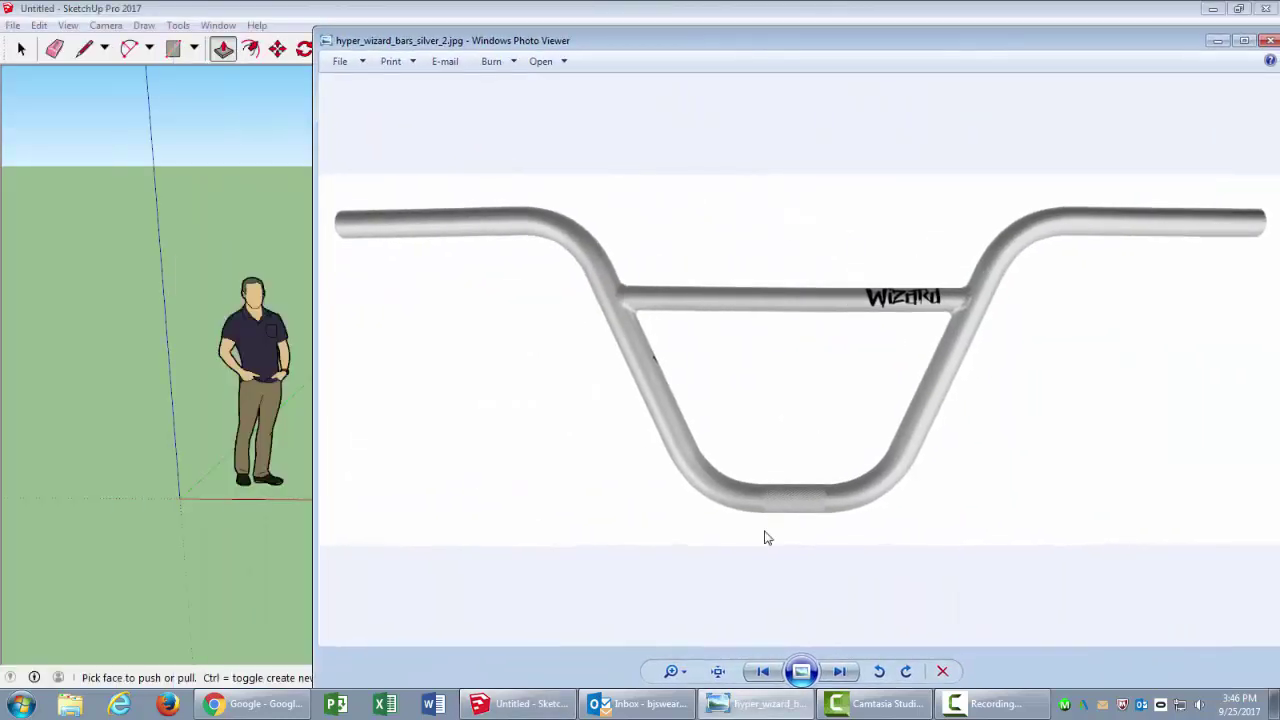
pyautogui.click(686, 671)
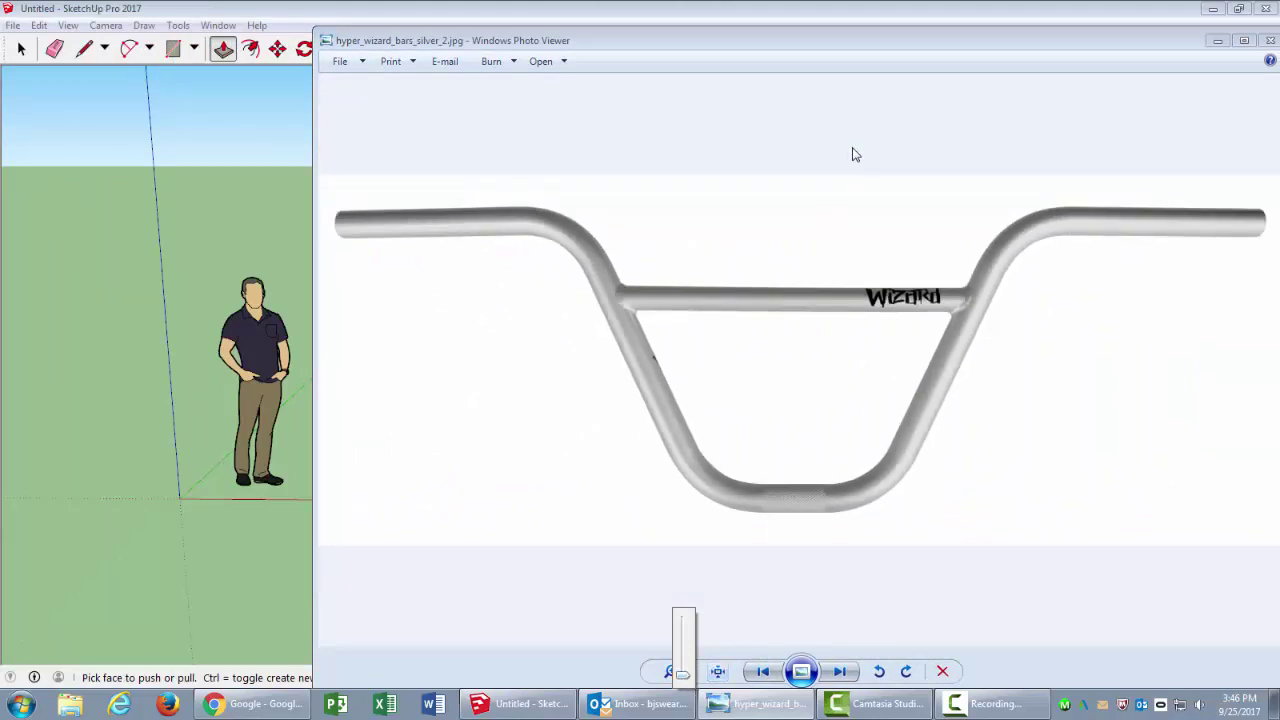
pyautogui.moveTo(889, 45)
pyautogui.mouseDown()
pyautogui.moveTo(923, 220)
pyautogui.moveTo(471, 486)
pyautogui.moveTo(200, 131)
pyautogui.moveTo(126, 90)
pyautogui.moveTo(142, 83)
pyautogui.mouseUp()
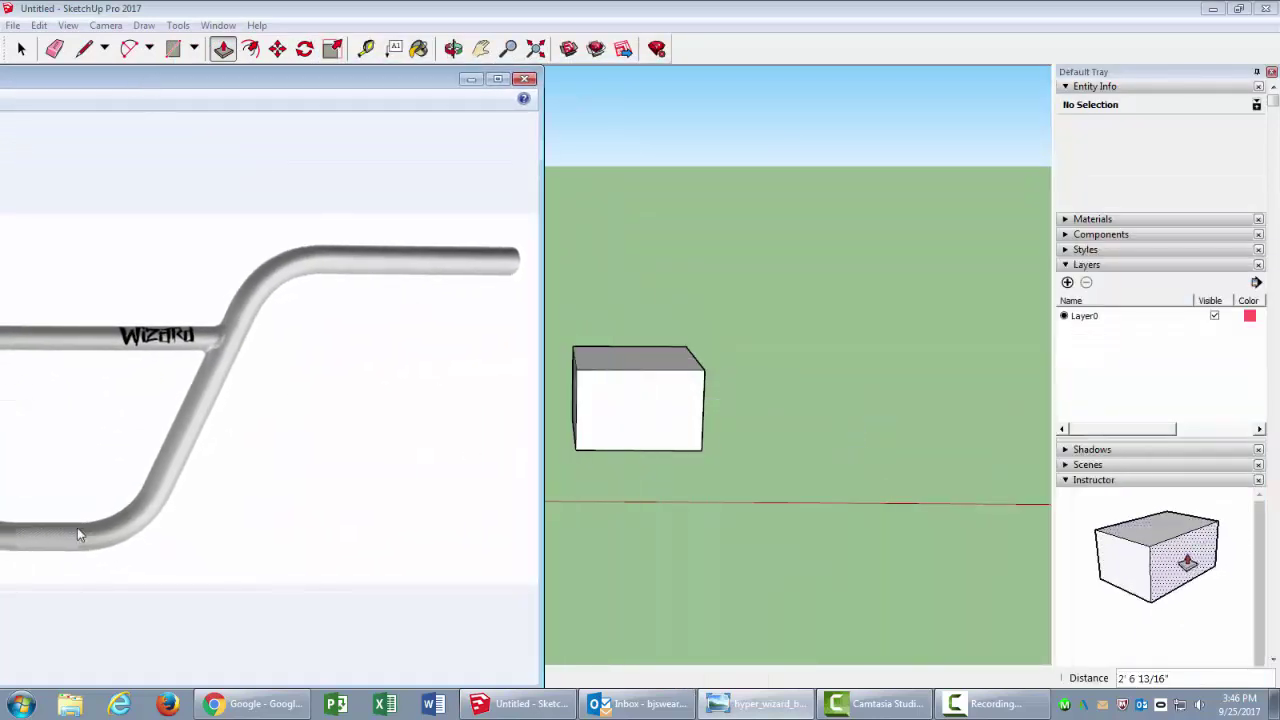
pyautogui.click(630, 458)
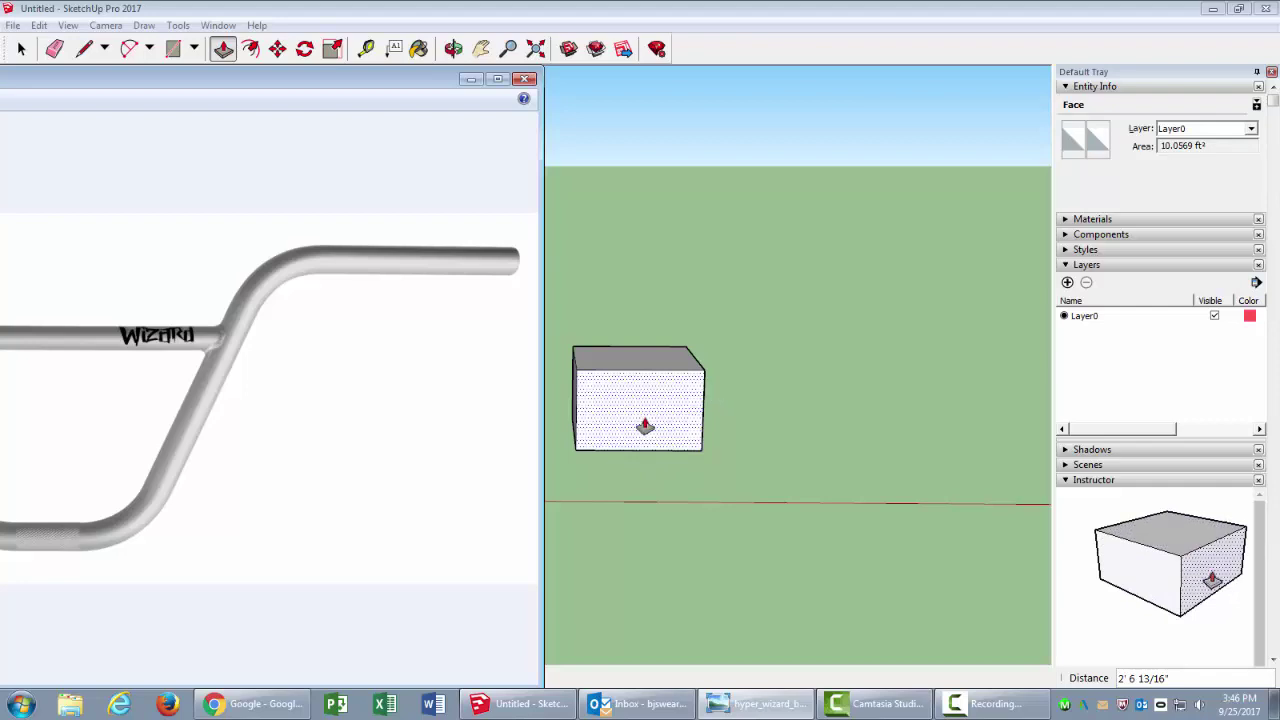
pyautogui.click(470, 78)
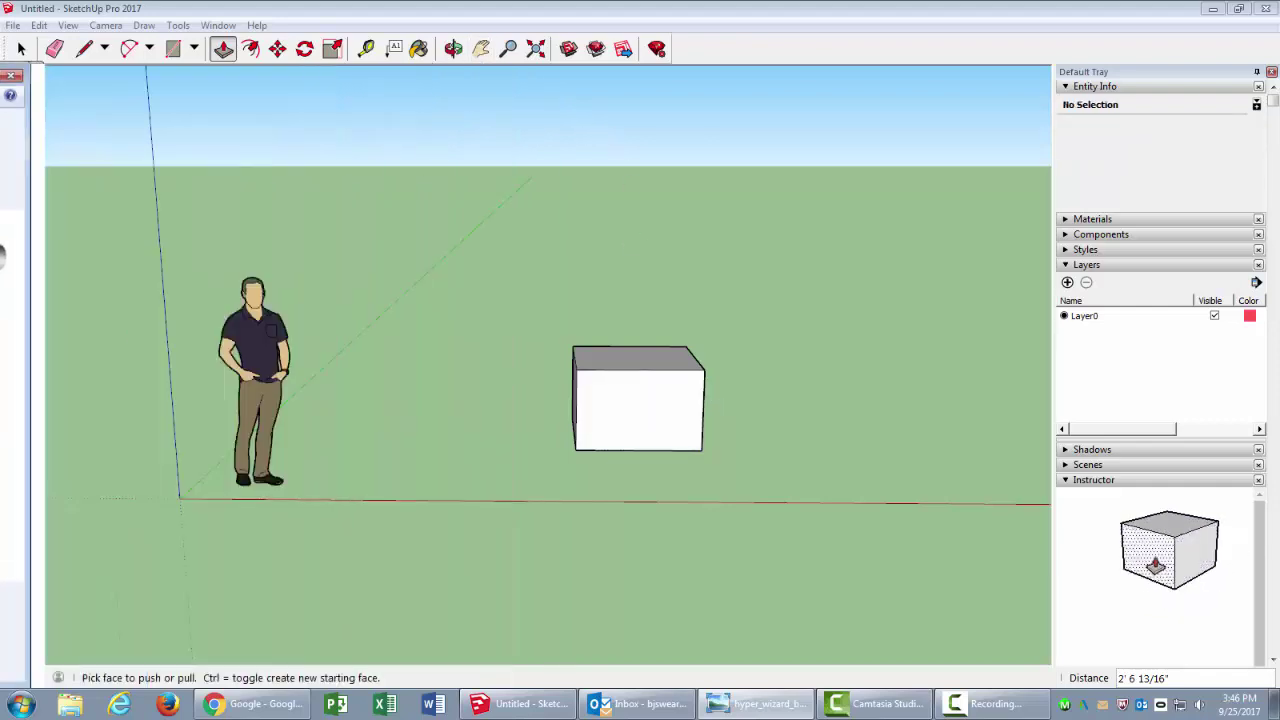
# Push/Pull the box's side face inward about 1' 3 9/16" along the red axis to narrow the box
pyautogui.moveTo(697, 443); pyautogui.dragTo(205, 425, button='middle')
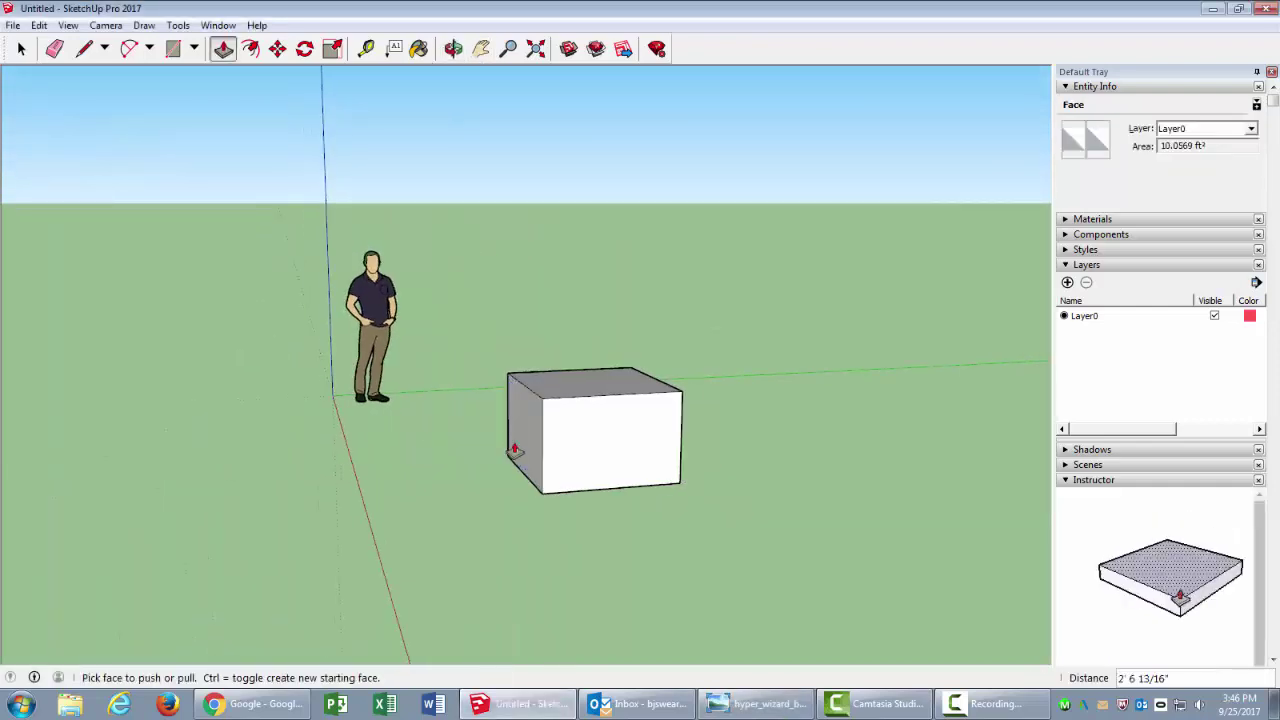
pyautogui.click(555, 441)
pyautogui.click(551, 423)
# Move the upper edge of the narrowed side face 10" outward along the red axis
pyautogui.moveTo(551, 423); pyautogui.dragTo(829, 466, button='middle')
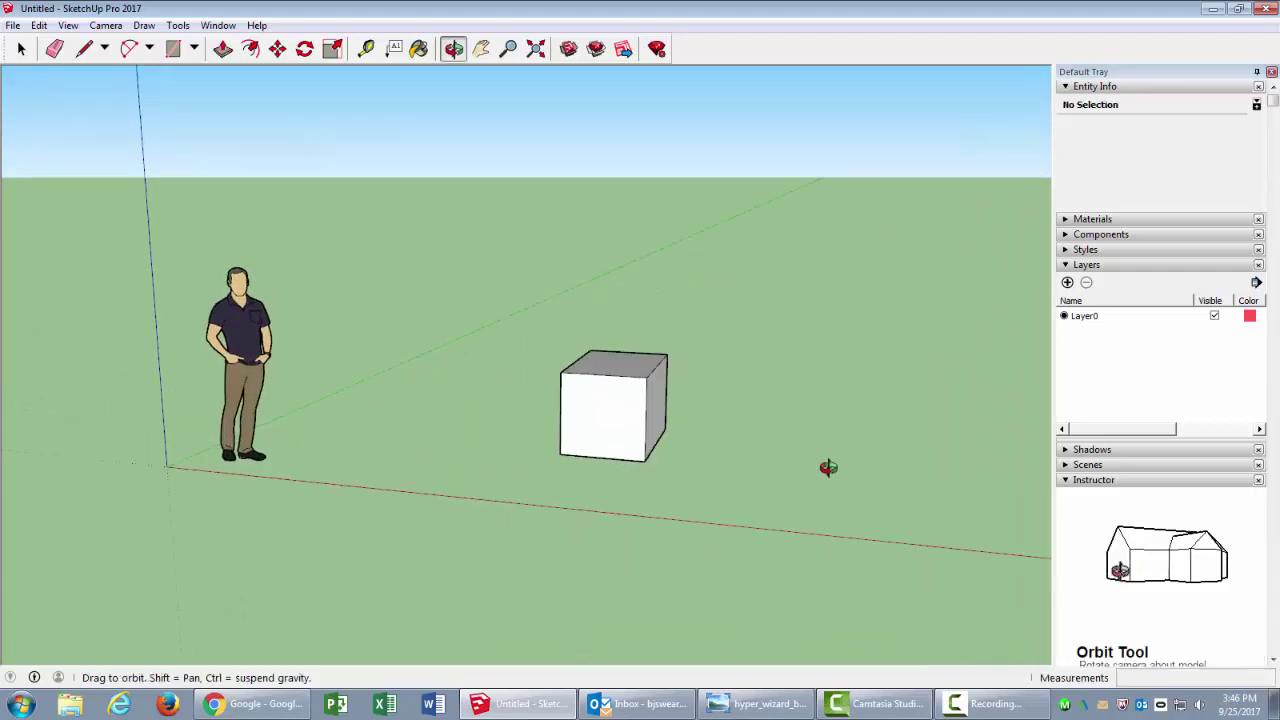
pyautogui.scroll(3, 523, 437)
pyautogui.scroll(3, 760, 429)
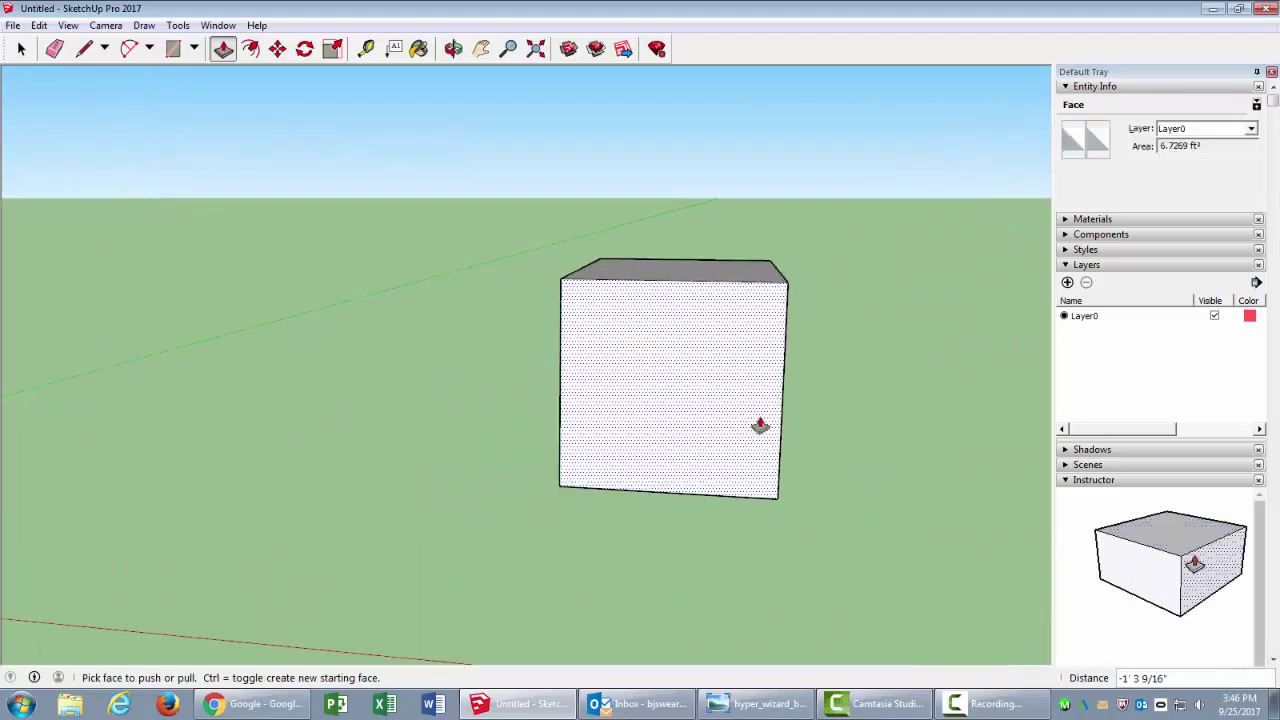
pyautogui.moveTo(760, 429)
pyautogui.mouseDown(button='middle')
pyautogui.moveTo(726, 415)
pyautogui.moveTo(757, 423)
pyautogui.mouseUp(button='middle')
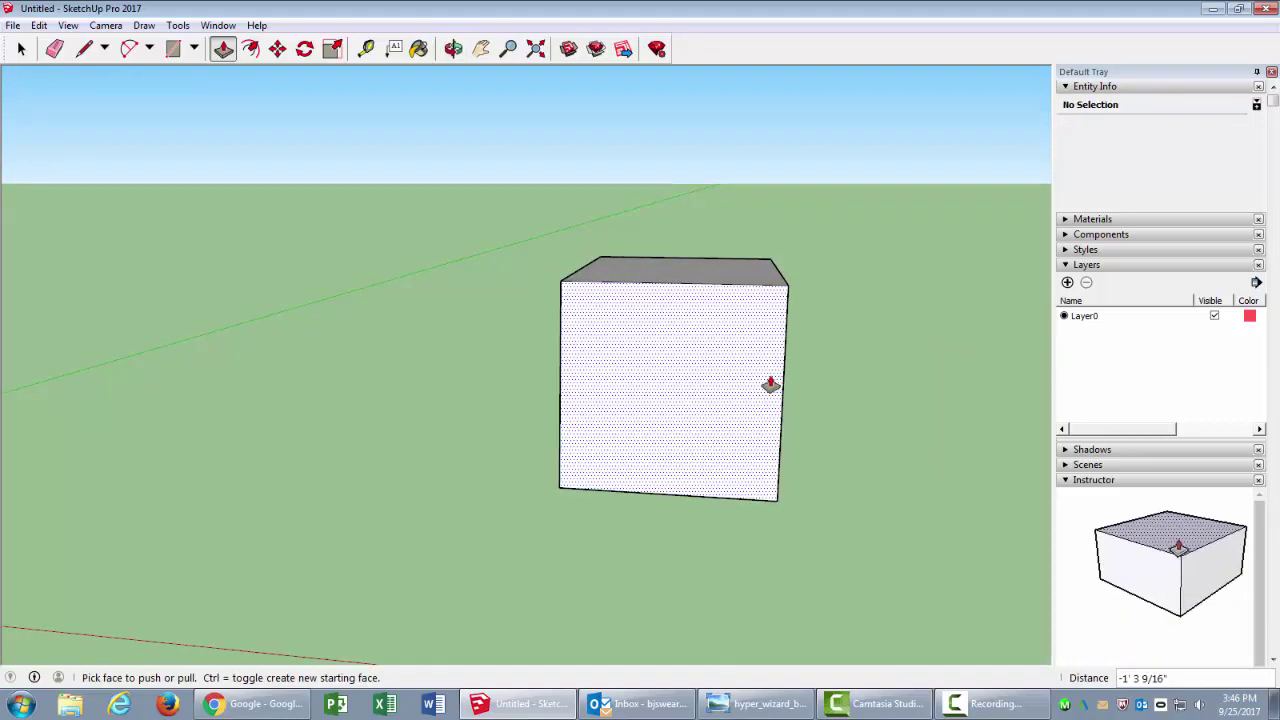
pyautogui.moveTo(730, 354); pyautogui.dragTo(791, 366, button='middle')
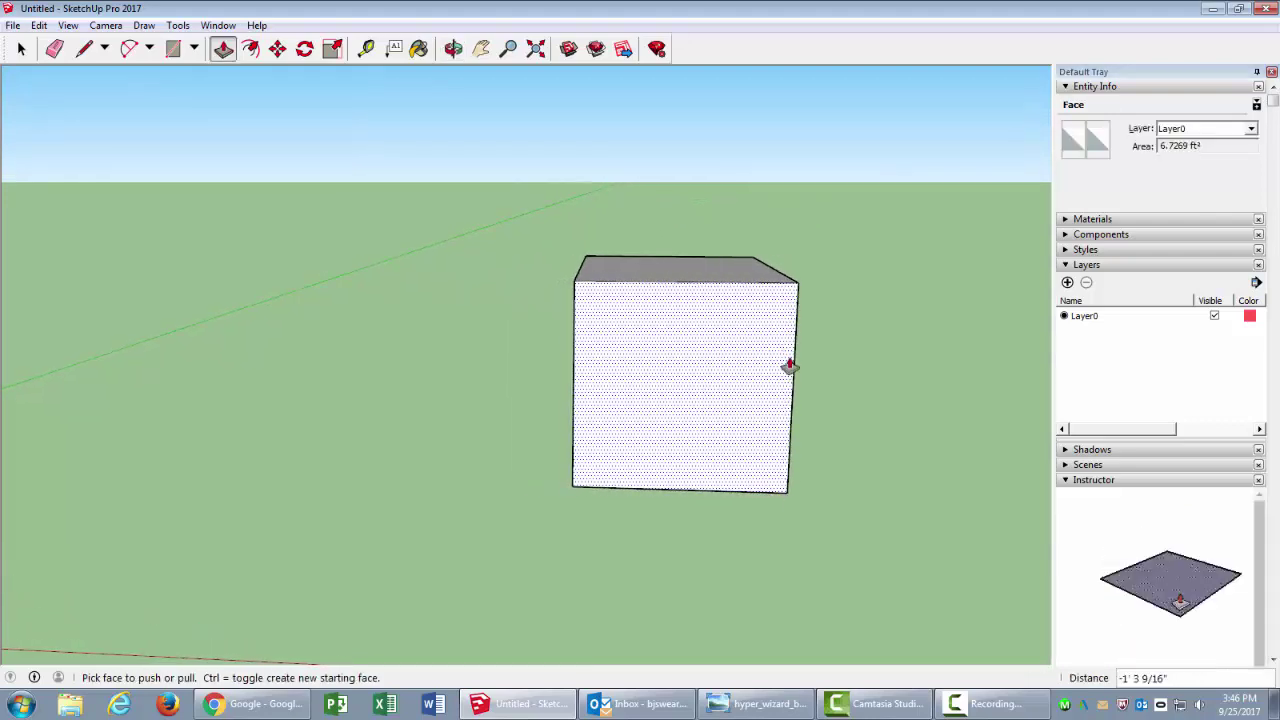
pyautogui.moveTo(585, 357); pyautogui.dragTo(654, 343, button='middle')
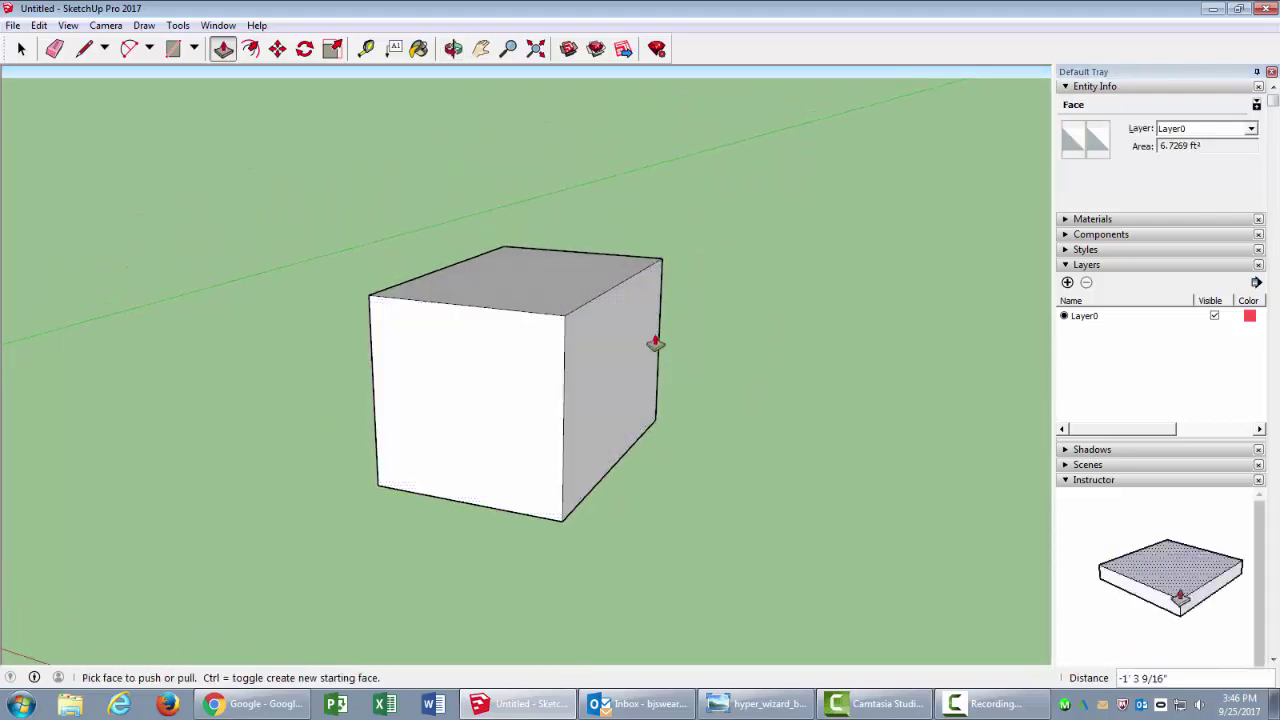
pyautogui.press('space')
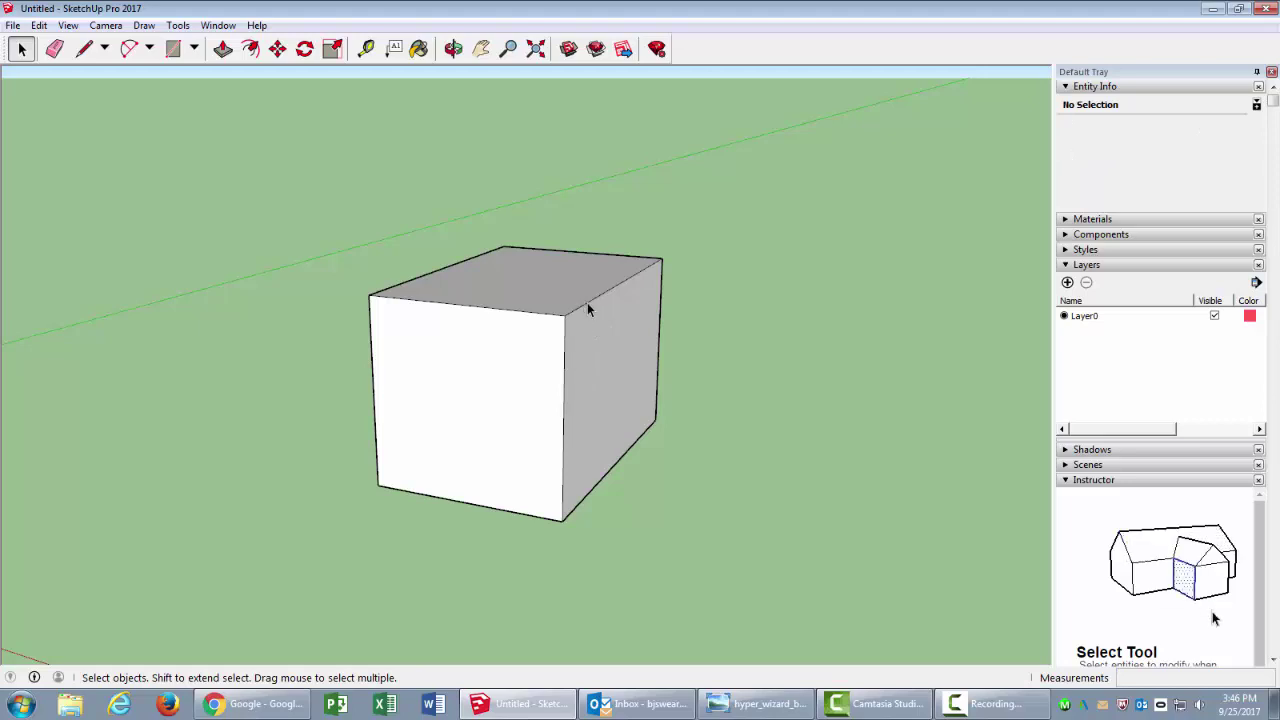
pyautogui.click(587, 305)
pyautogui.moveTo(569, 360); pyautogui.dragTo(618, 352, button='middle')
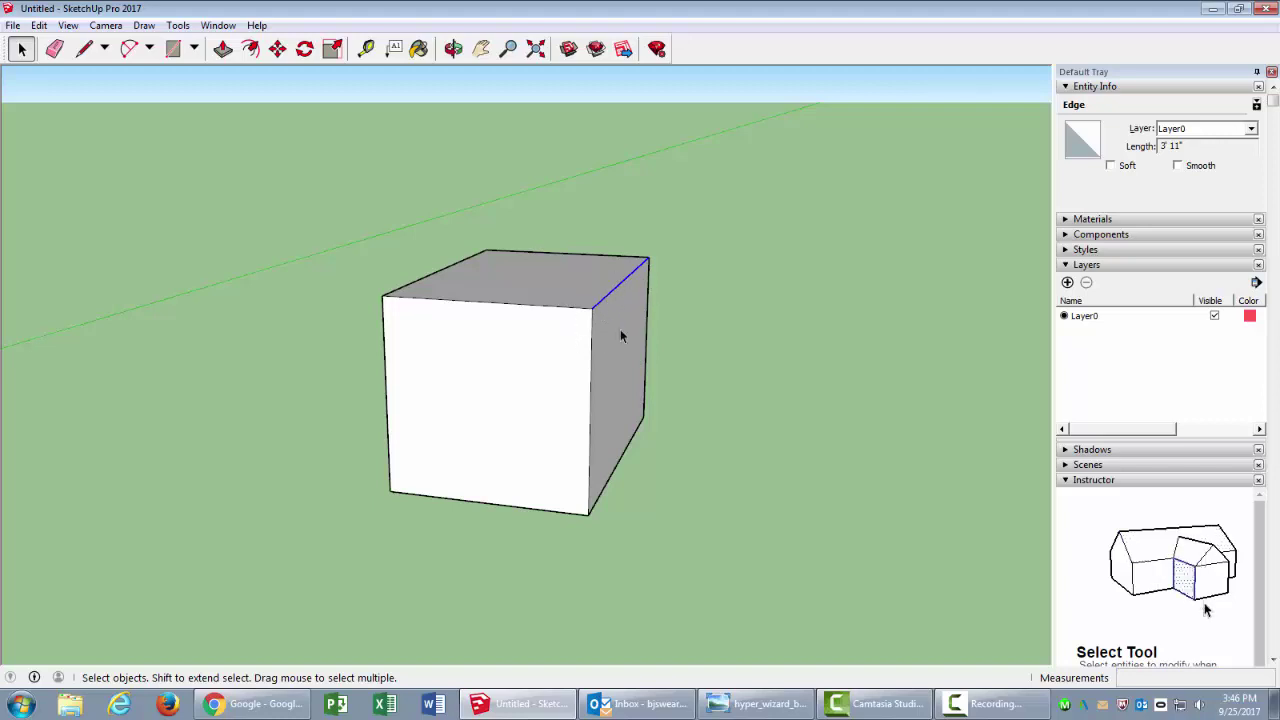
pyautogui.press('m')
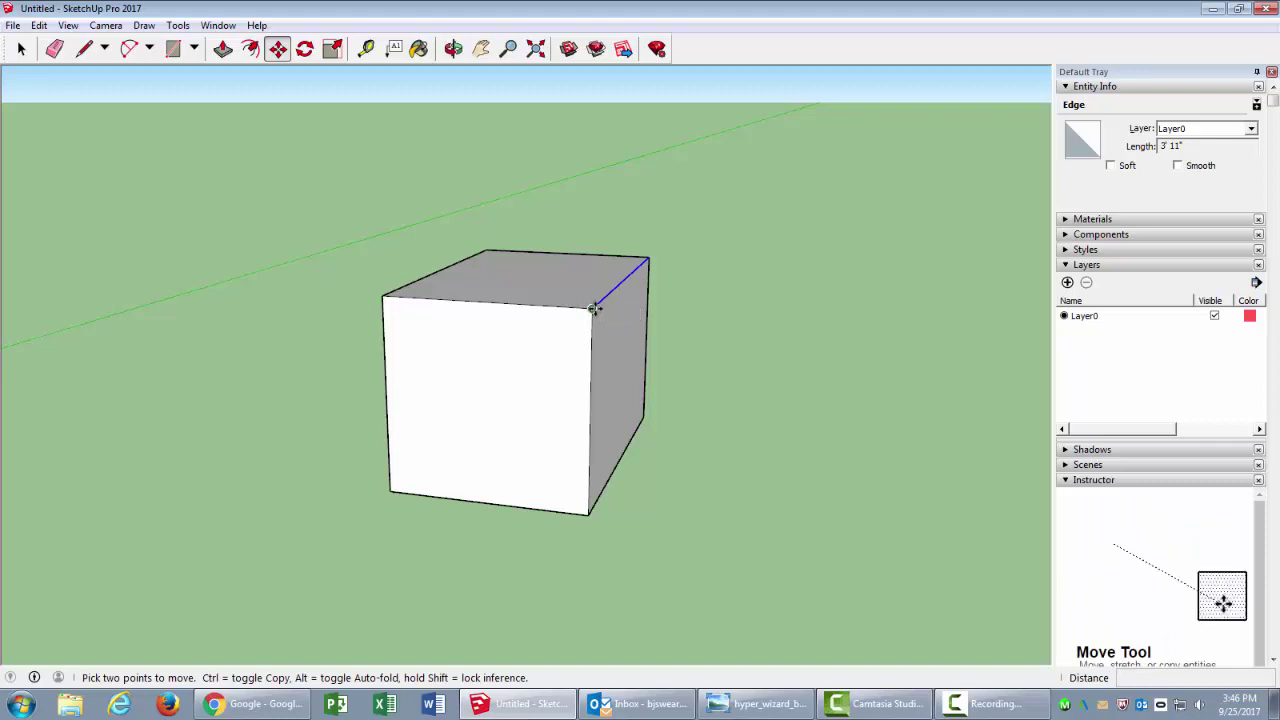
pyautogui.click(594, 306)
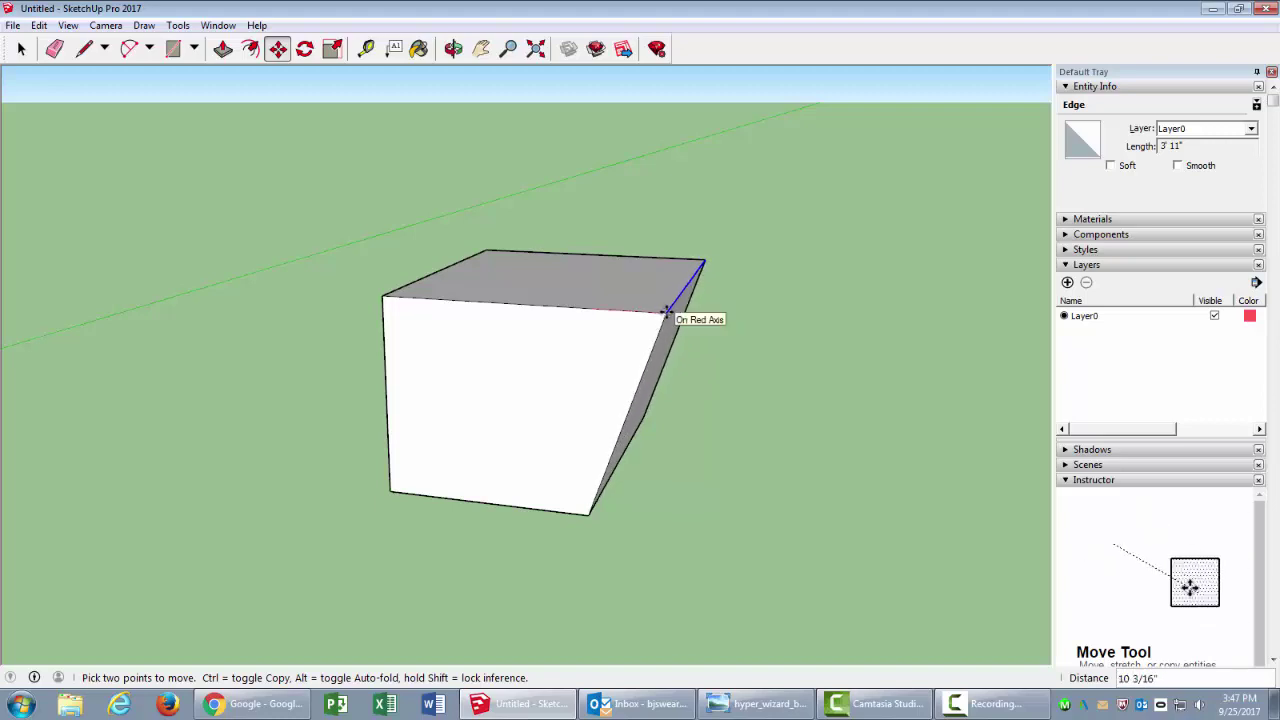
pyautogui.write('10')
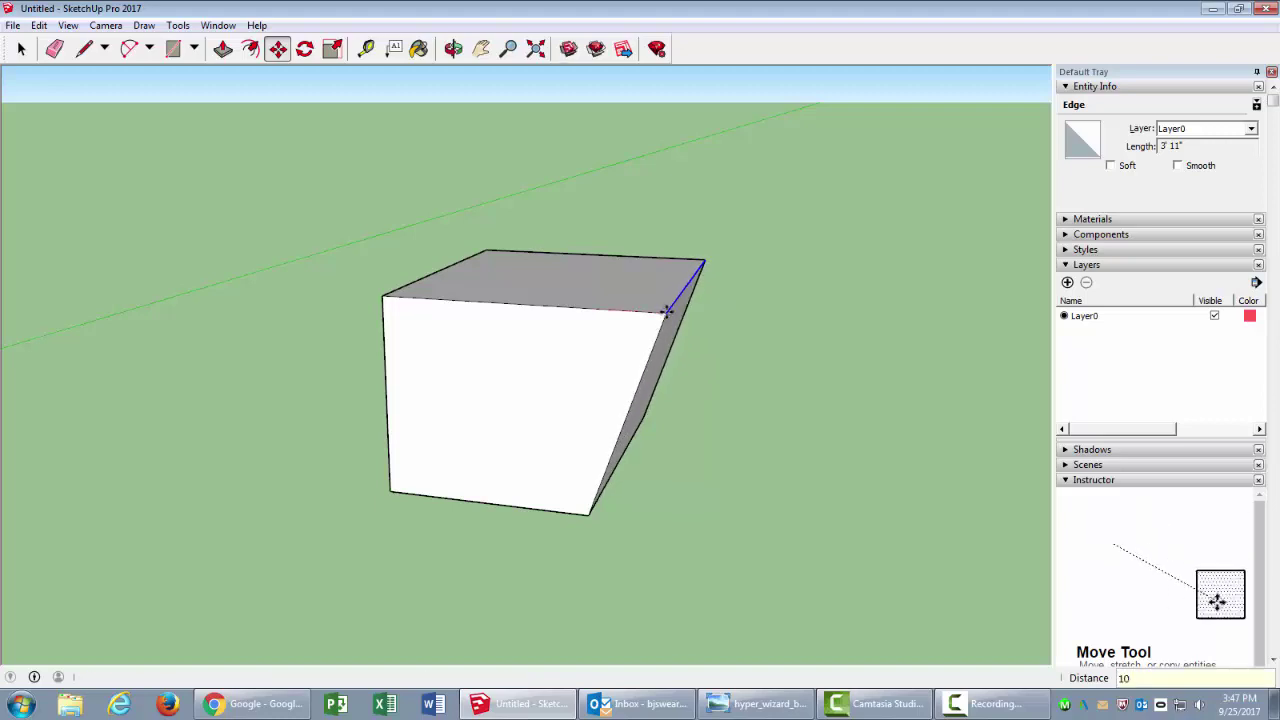
pyautogui.press('Return')
# Move the opposite upper edge of the box 10" outward along the red axis
pyautogui.moveTo(409, 371); pyautogui.dragTo(731, 397, button='middle')
pyautogui.press('space')
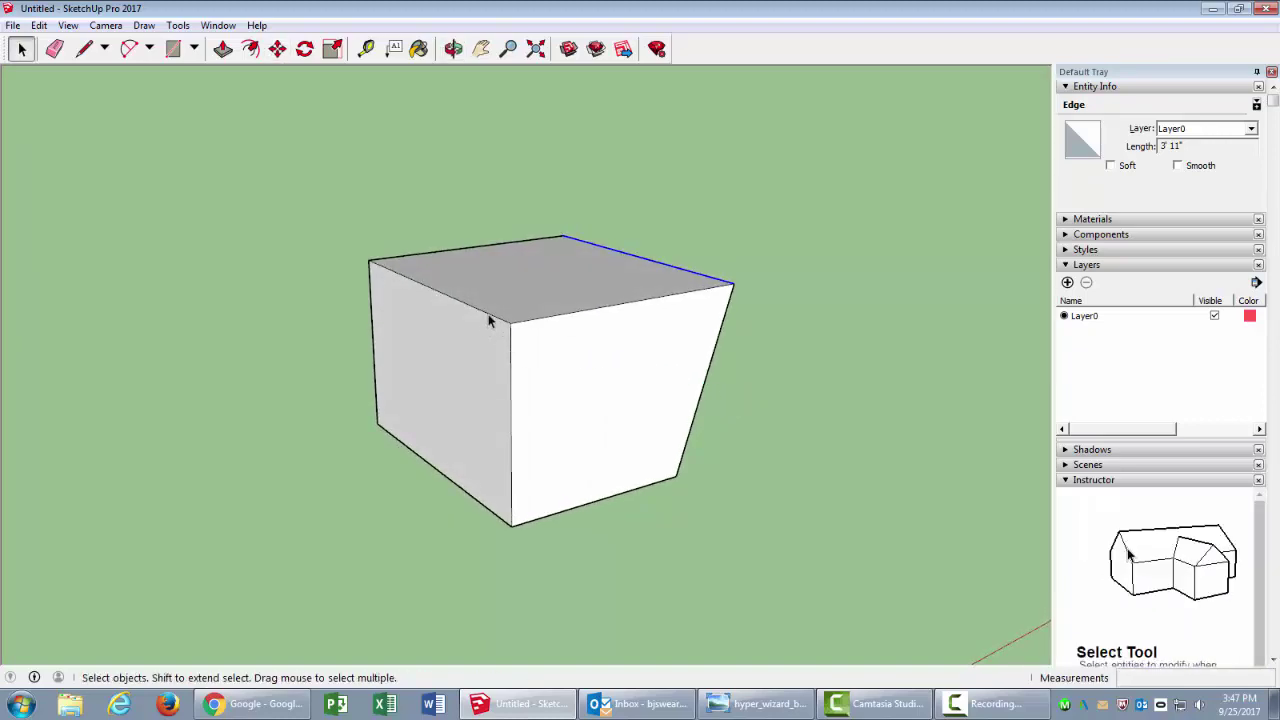
pyautogui.click(489, 316)
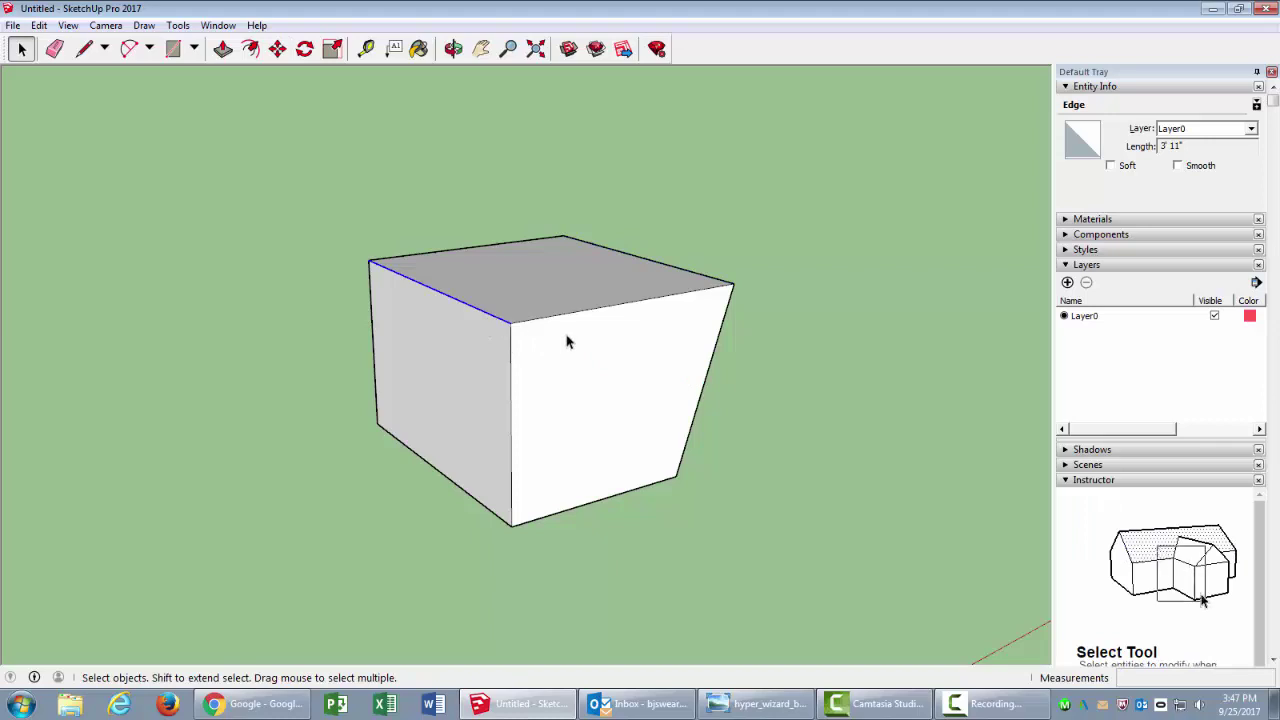
pyautogui.moveTo(566, 342); pyautogui.dragTo(494, 331, button='middle')
pyautogui.press('m')
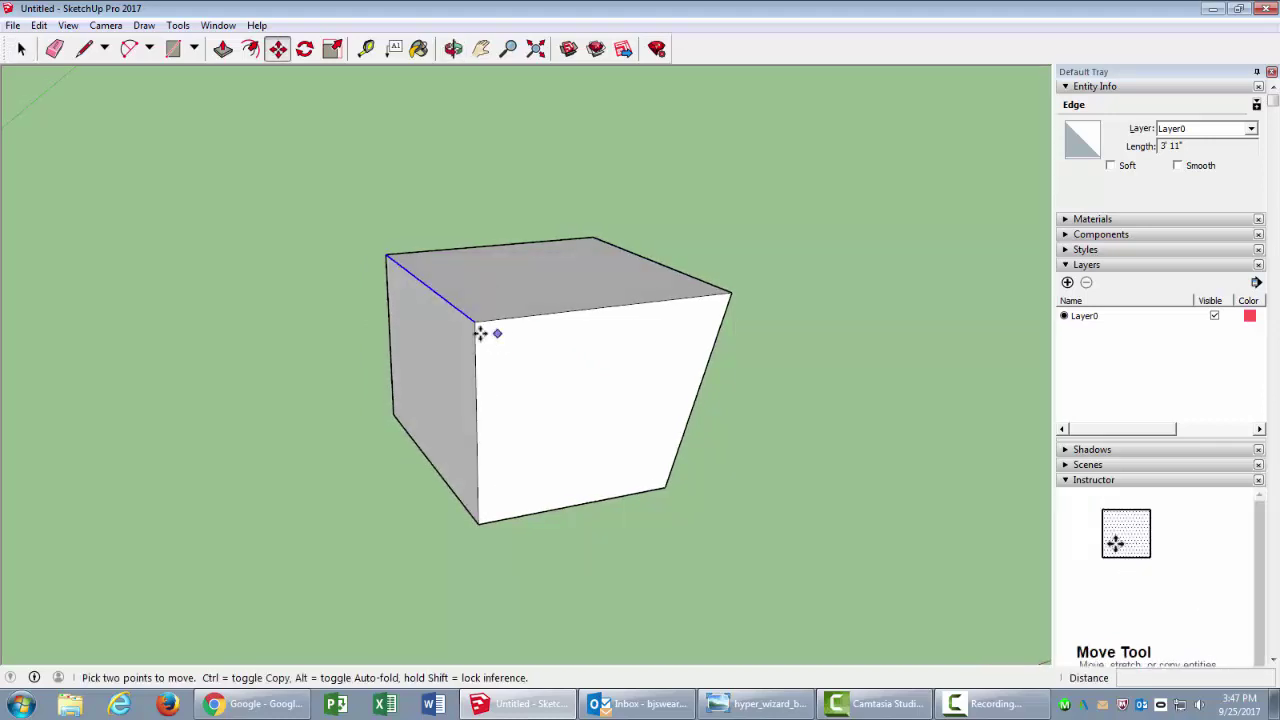
pyautogui.moveTo(474, 322); pyautogui.dragTo(83, 369)
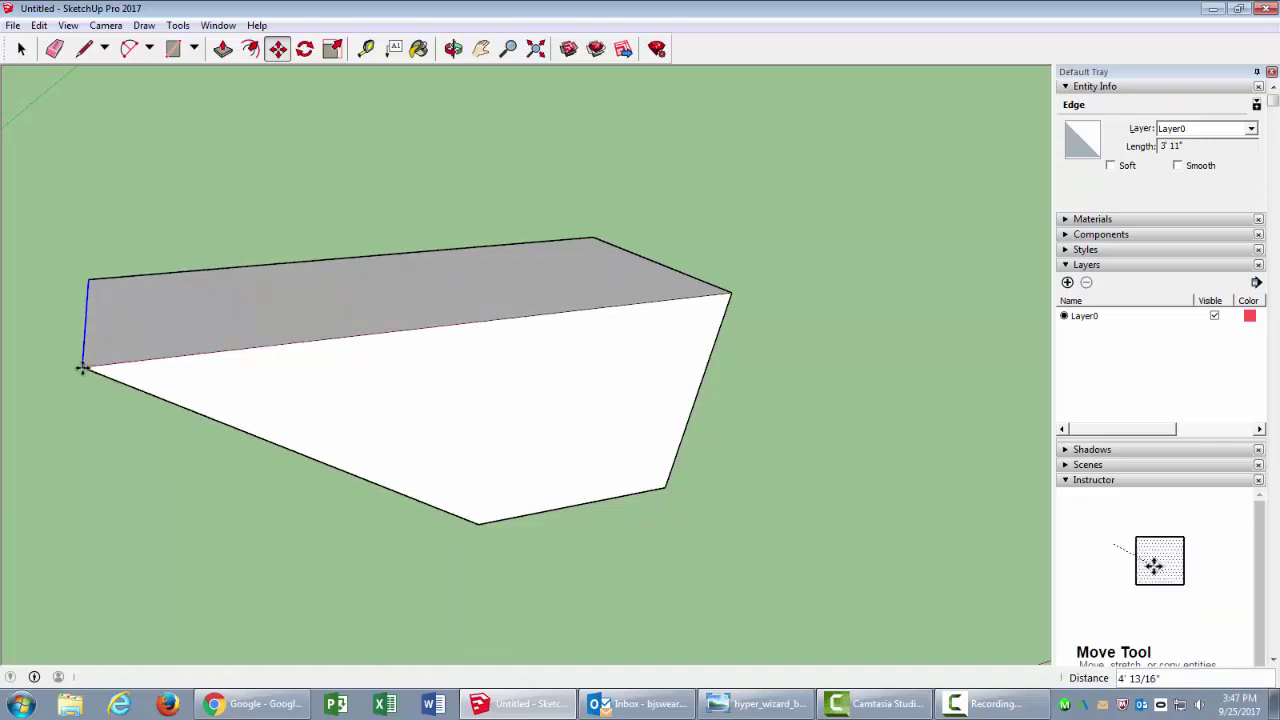
pyautogui.write('10')
pyautogui.press('Return')
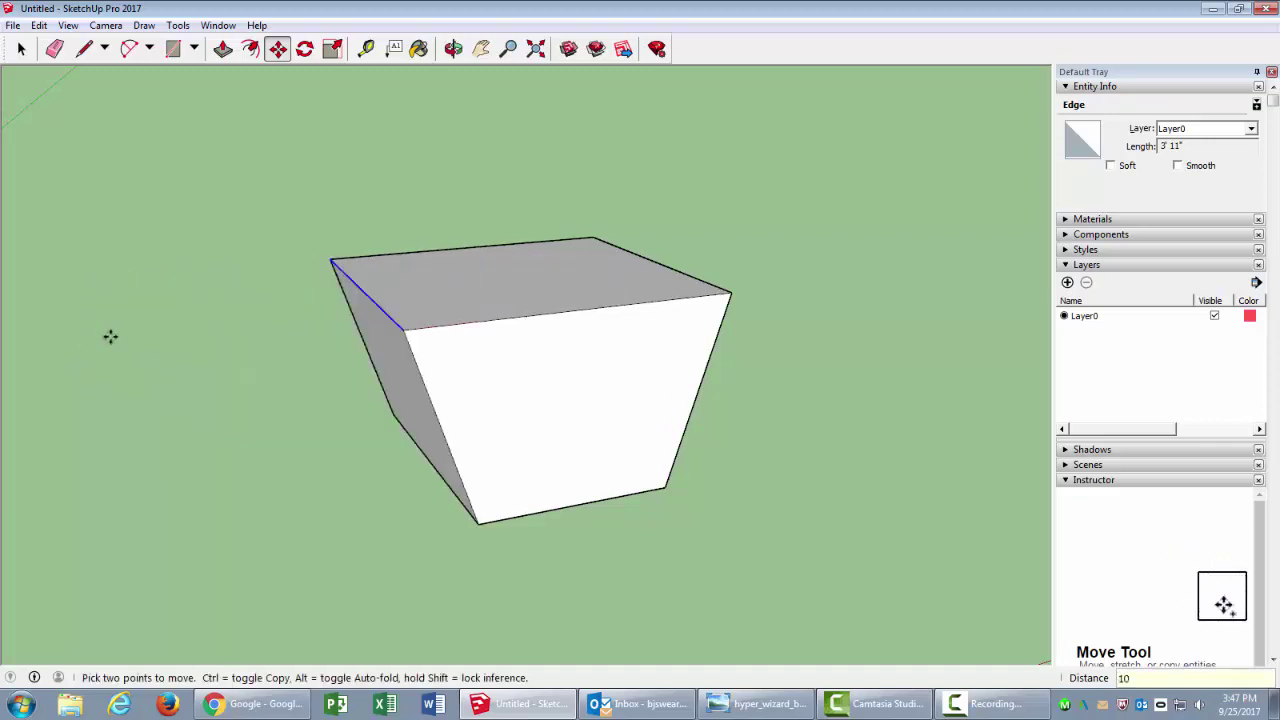
# Compare the front profile of the tapered block with the lower bend of the handlebar in the reference photo
pyautogui.moveTo(637, 451); pyautogui.dragTo(499, 365, button='middle')
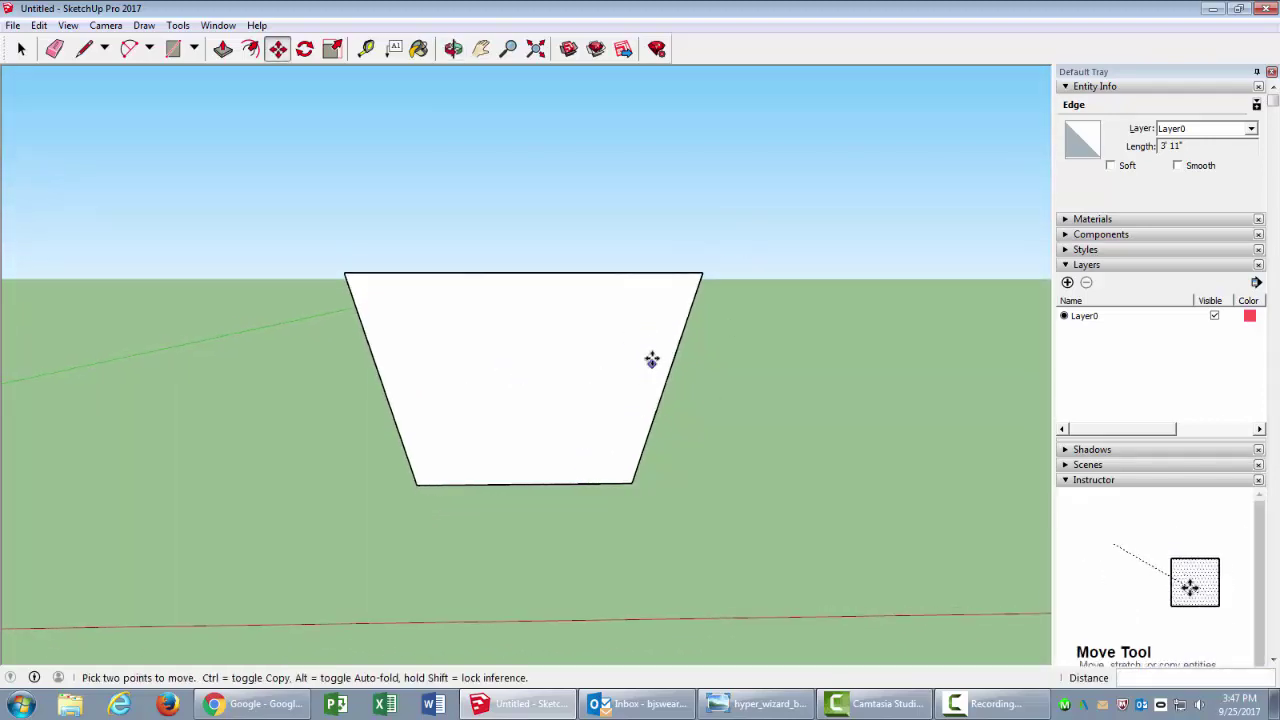
pyautogui.click(757, 703)
pyautogui.moveTo(30, 40)
pyautogui.mouseDown()
pyautogui.moveTo(753, 81)
pyautogui.moveTo(805, 42)
pyautogui.moveTo(875, 40)
pyautogui.mouseUp()
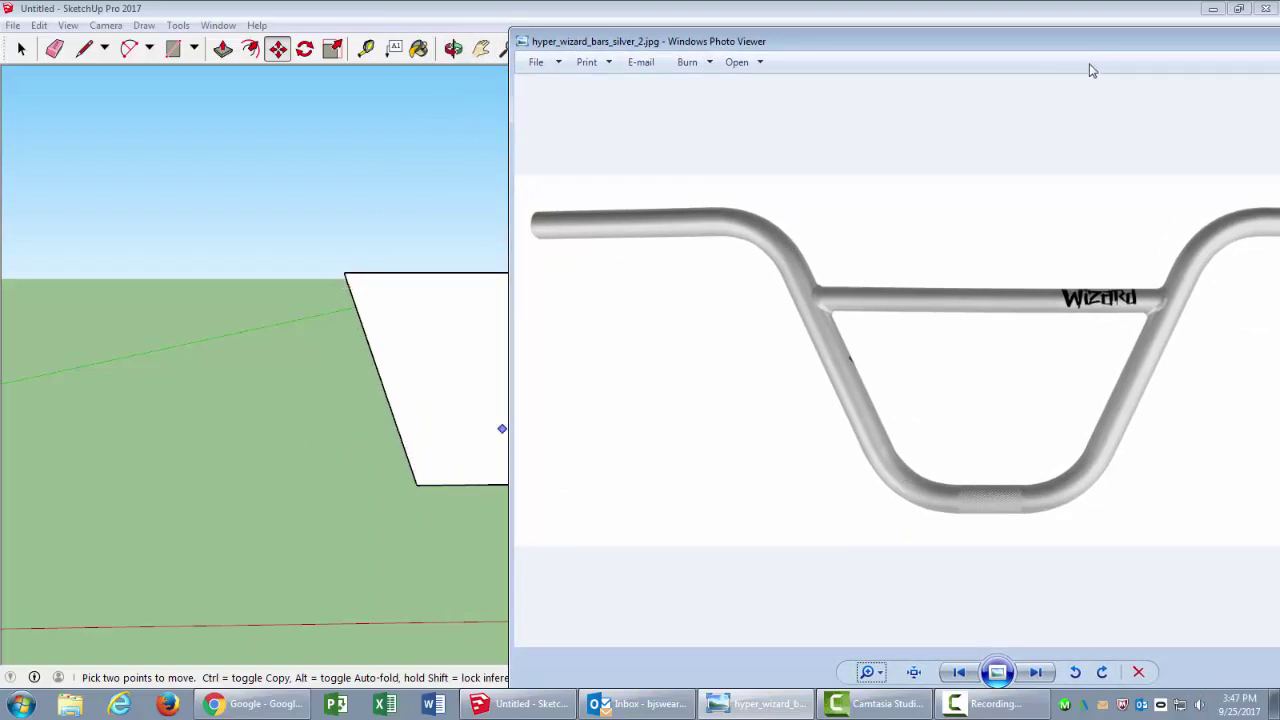
pyautogui.moveTo(1118, 45)
pyautogui.mouseDown()
pyautogui.moveTo(499, 25)
pyautogui.moveTo(179, 31)
pyautogui.moveTo(194, 35)
pyautogui.mouseUp()
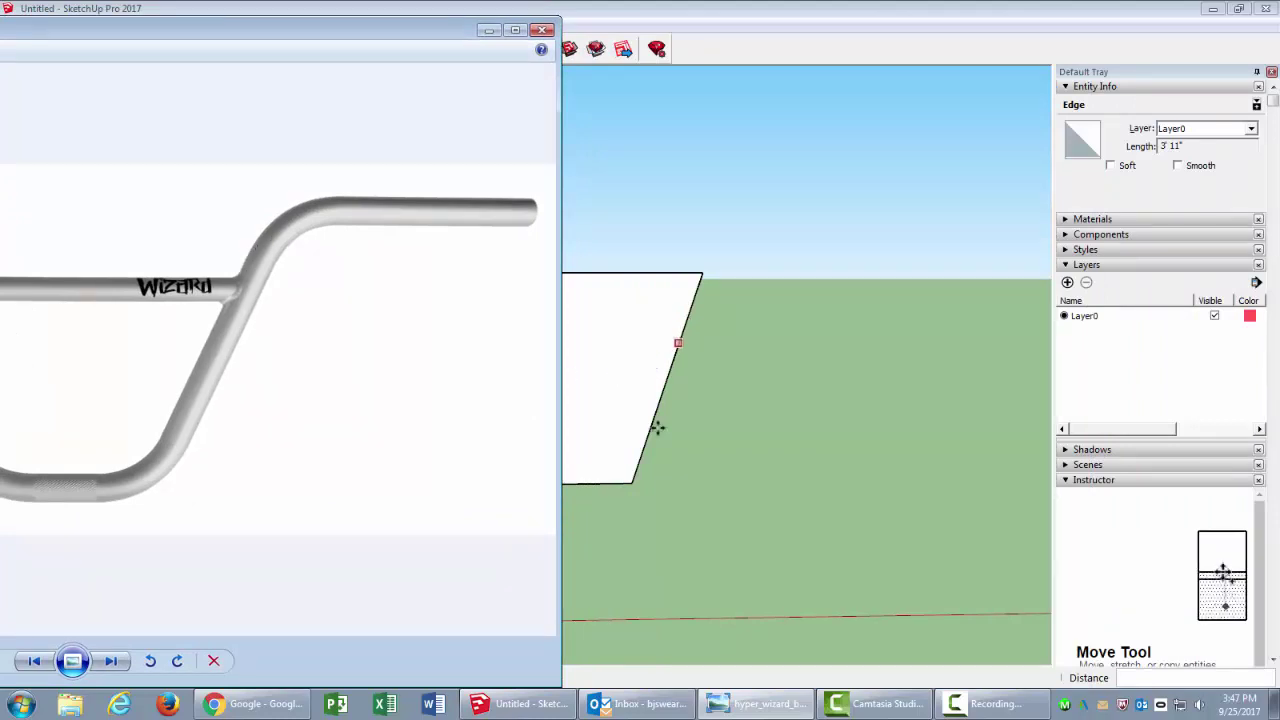
pyautogui.click(489, 30)
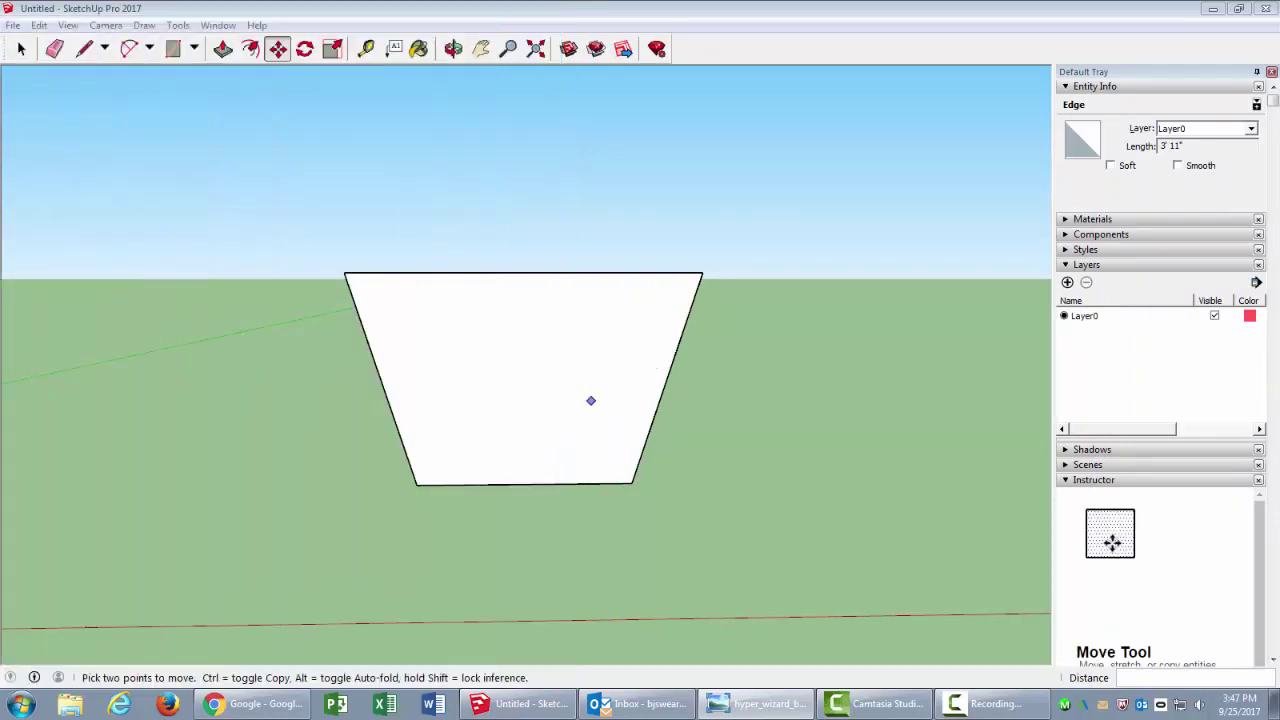
# Draw an 18" line outward along the red axis from one rear upper corner of the tapered block
pyautogui.moveTo(674, 323)
pyautogui.mouseDown(button='middle')
pyautogui.moveTo(346, 378)
pyautogui.moveTo(409, 466)
pyautogui.moveTo(503, 463)
pyautogui.mouseUp(button='middle')
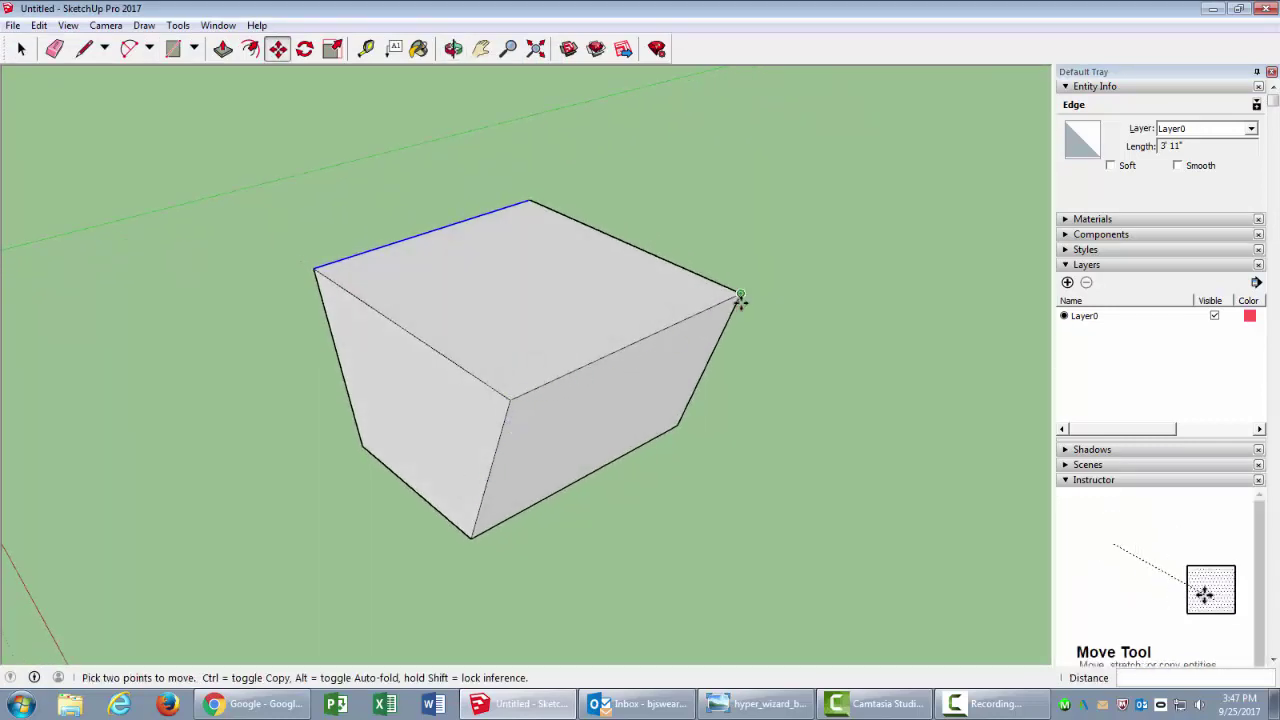
pyautogui.moveTo(478, 461)
pyautogui.mouseDown(button='middle')
pyautogui.moveTo(549, 403)
pyautogui.moveTo(543, 380)
pyautogui.moveTo(552, 423)
pyautogui.moveTo(609, 409)
pyautogui.moveTo(663, 363)
pyautogui.moveTo(703, 360)
pyautogui.moveTo(580, 386)
pyautogui.moveTo(605, 340)
pyautogui.mouseUp(button='middle')
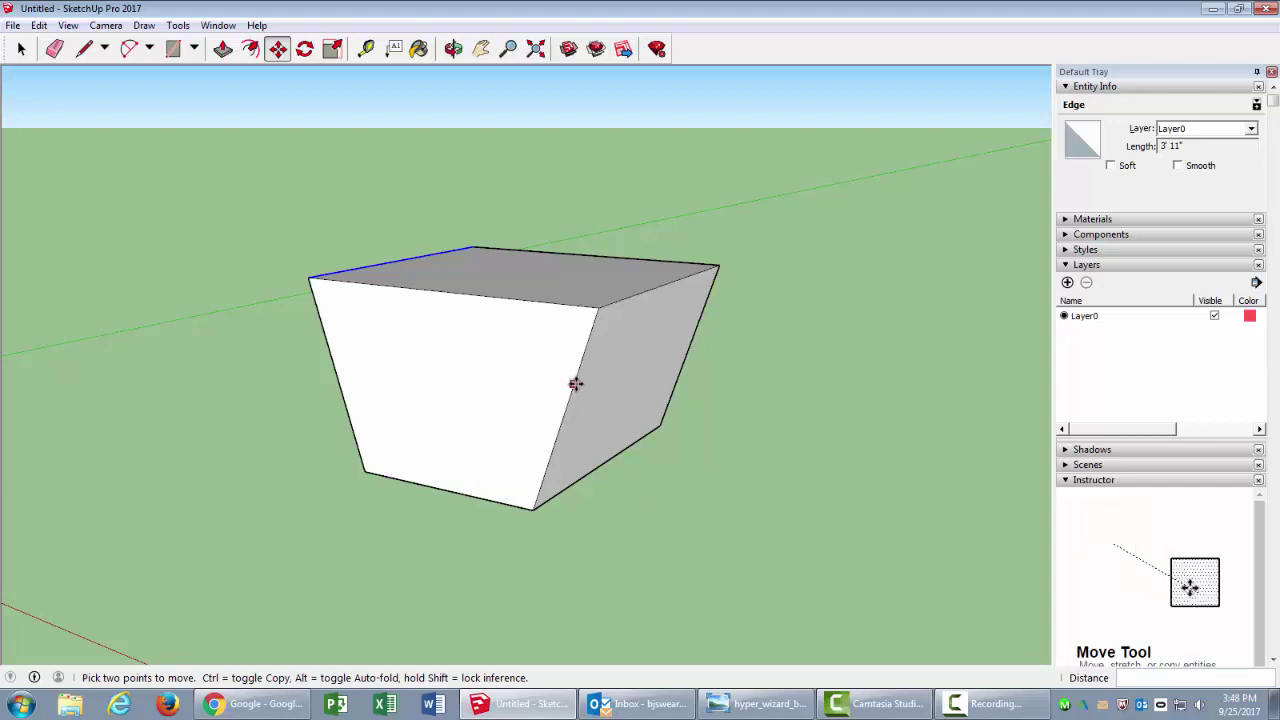
pyautogui.moveTo(582, 355); pyautogui.dragTo(526, 349, button='middle')
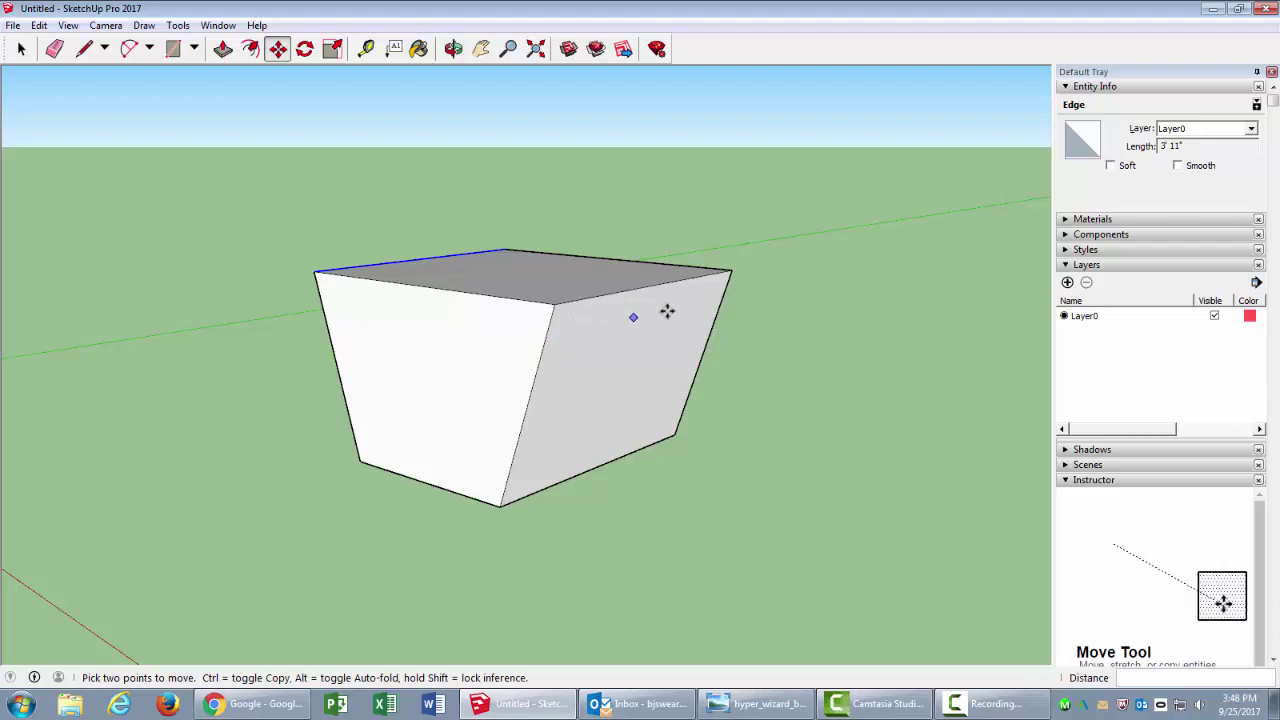
pyautogui.moveTo(669, 351); pyautogui.dragTo(708, 378, button='middle')
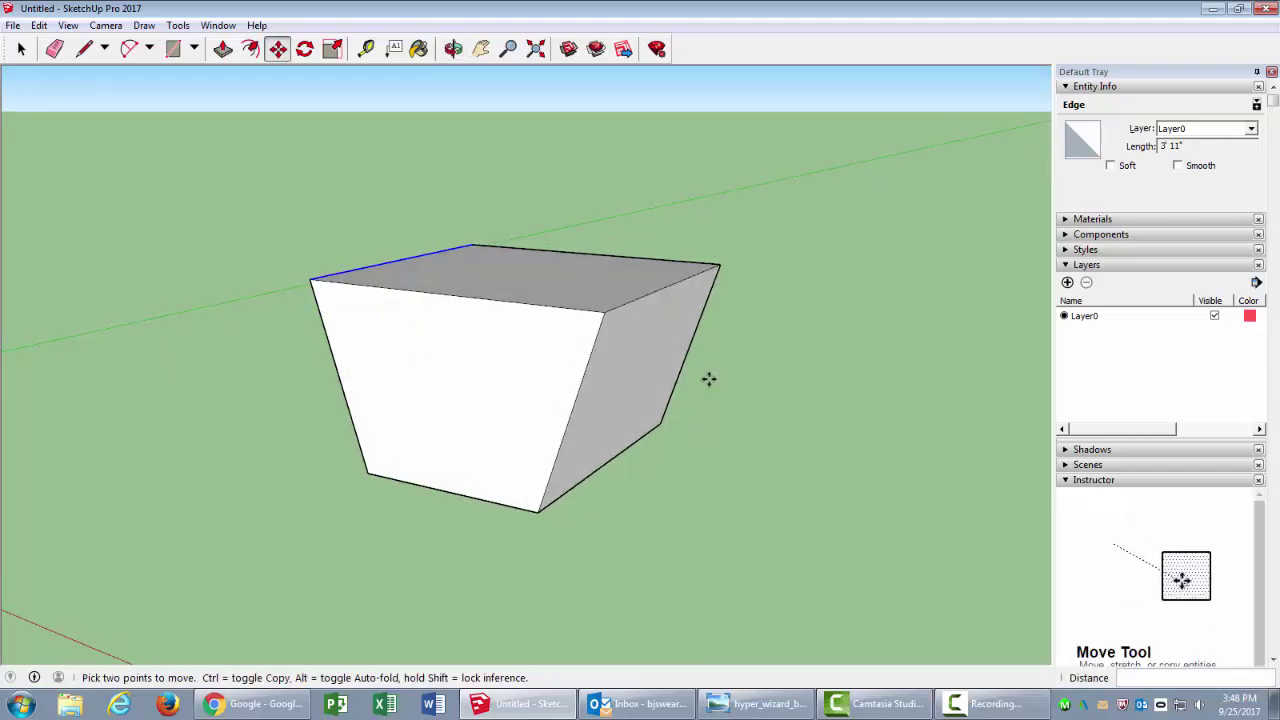
pyautogui.click(85, 49)
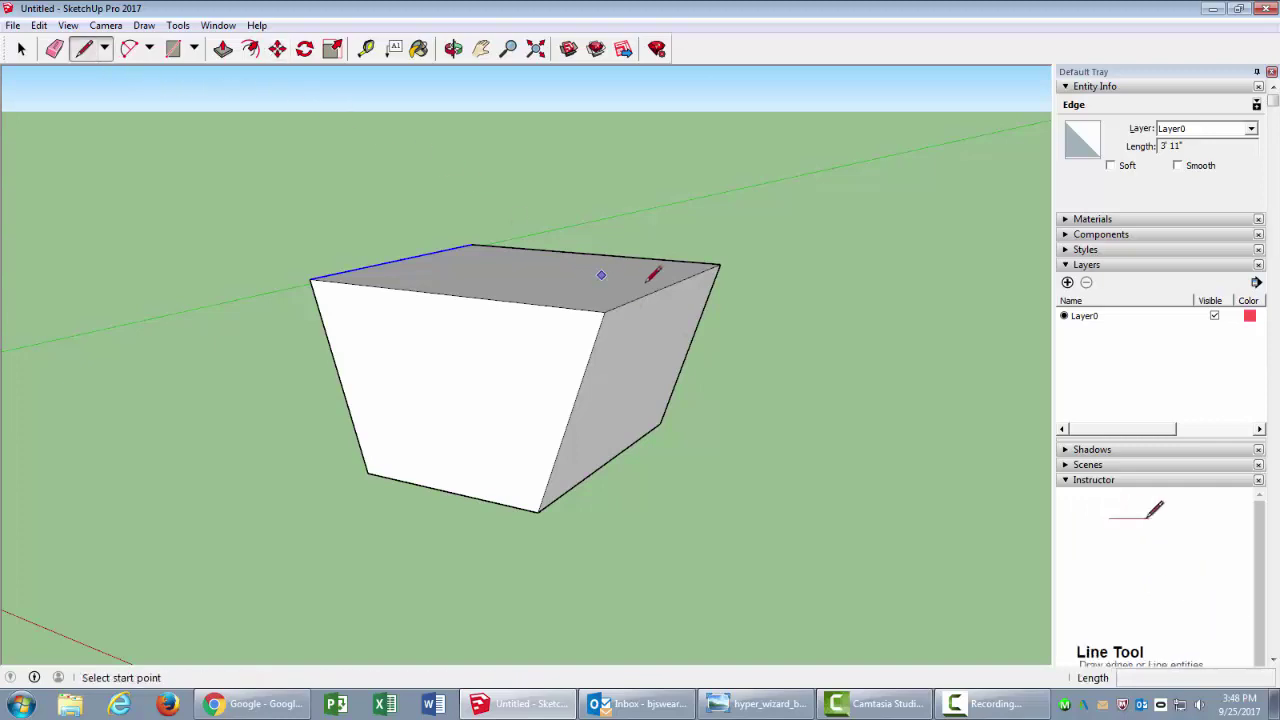
pyautogui.click(719, 264)
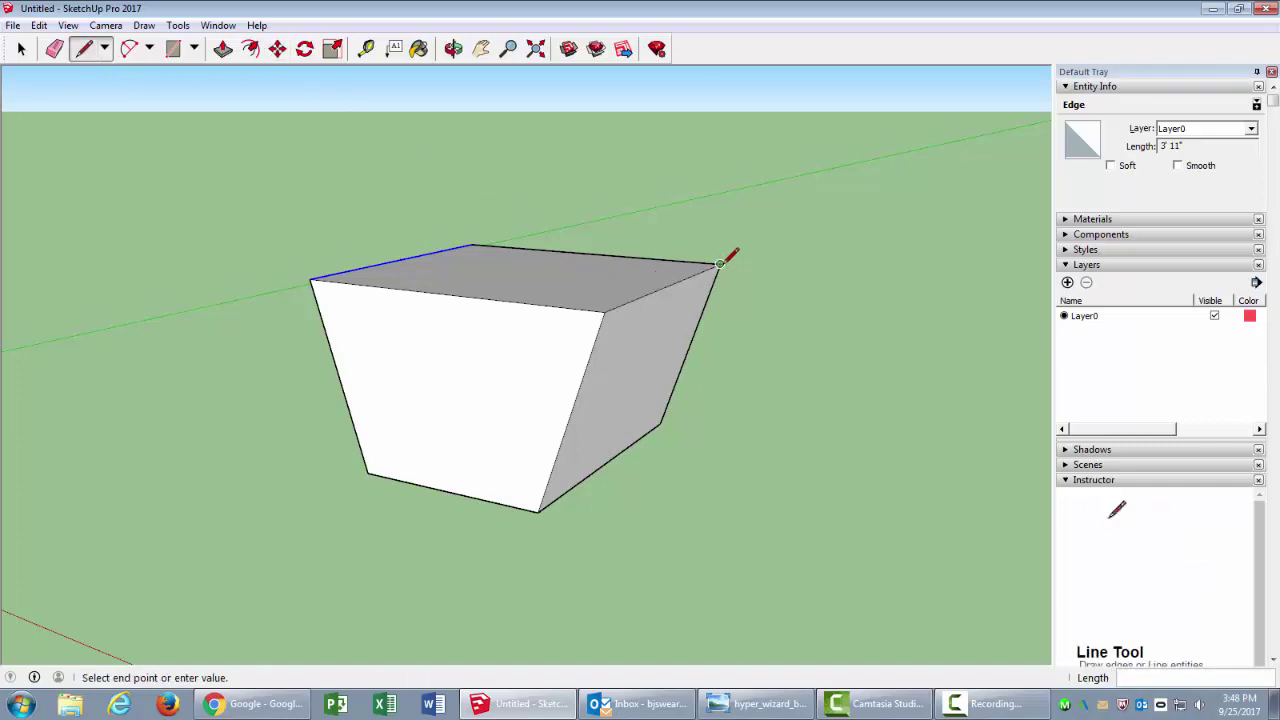
pyautogui.click(833, 271)
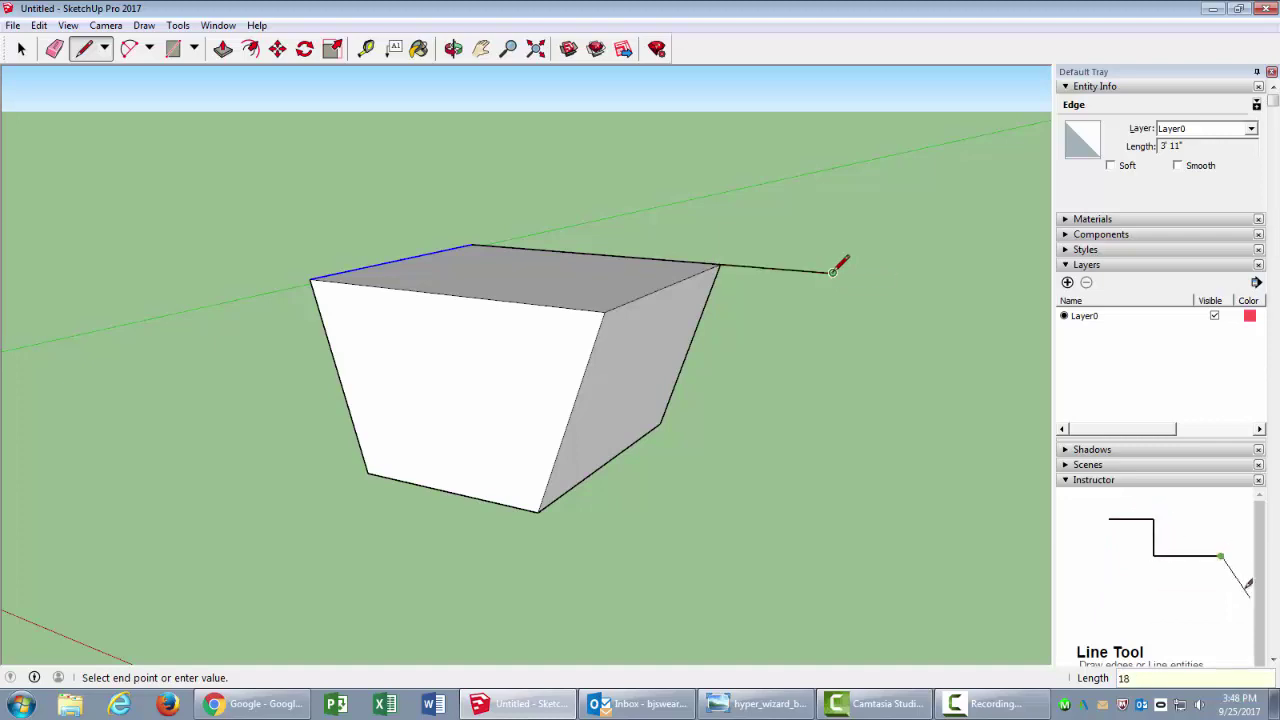
pyautogui.moveTo(320, 343)
pyautogui.mouseDown(button='middle')
pyautogui.moveTo(540, 427)
pyautogui.moveTo(548, 405)
pyautogui.mouseUp(button='middle')
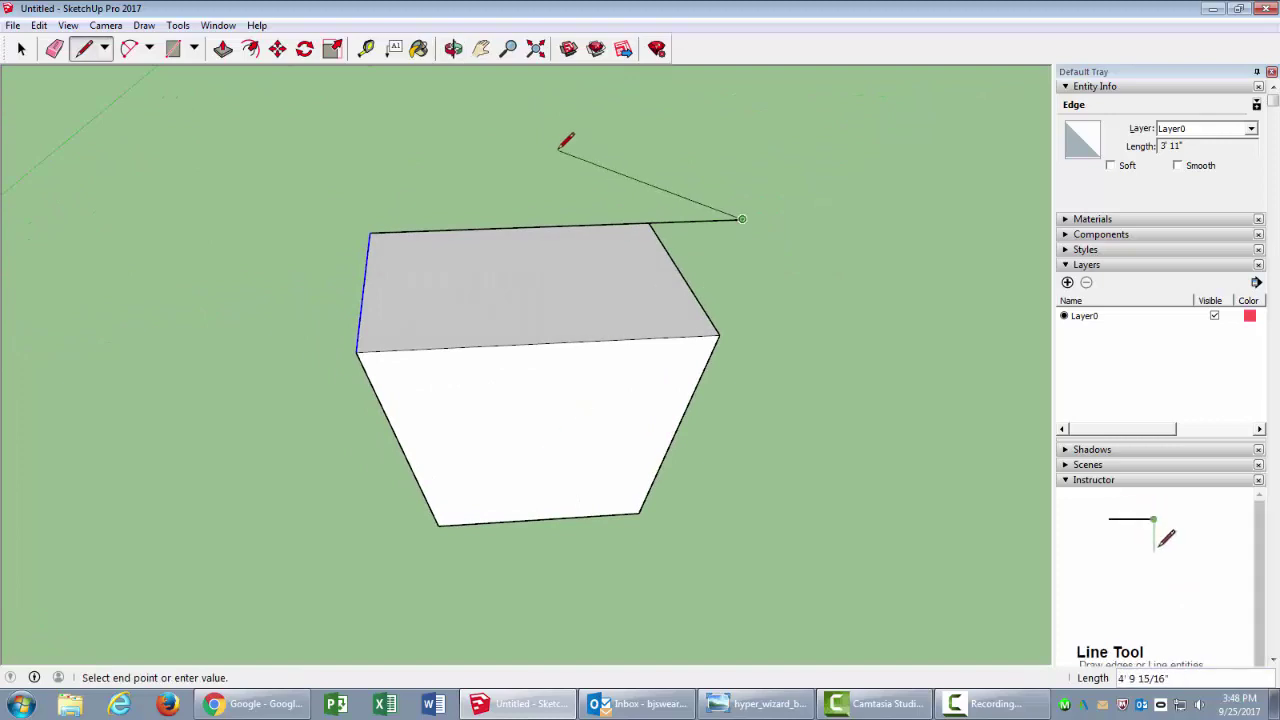
pyautogui.press('Escape')
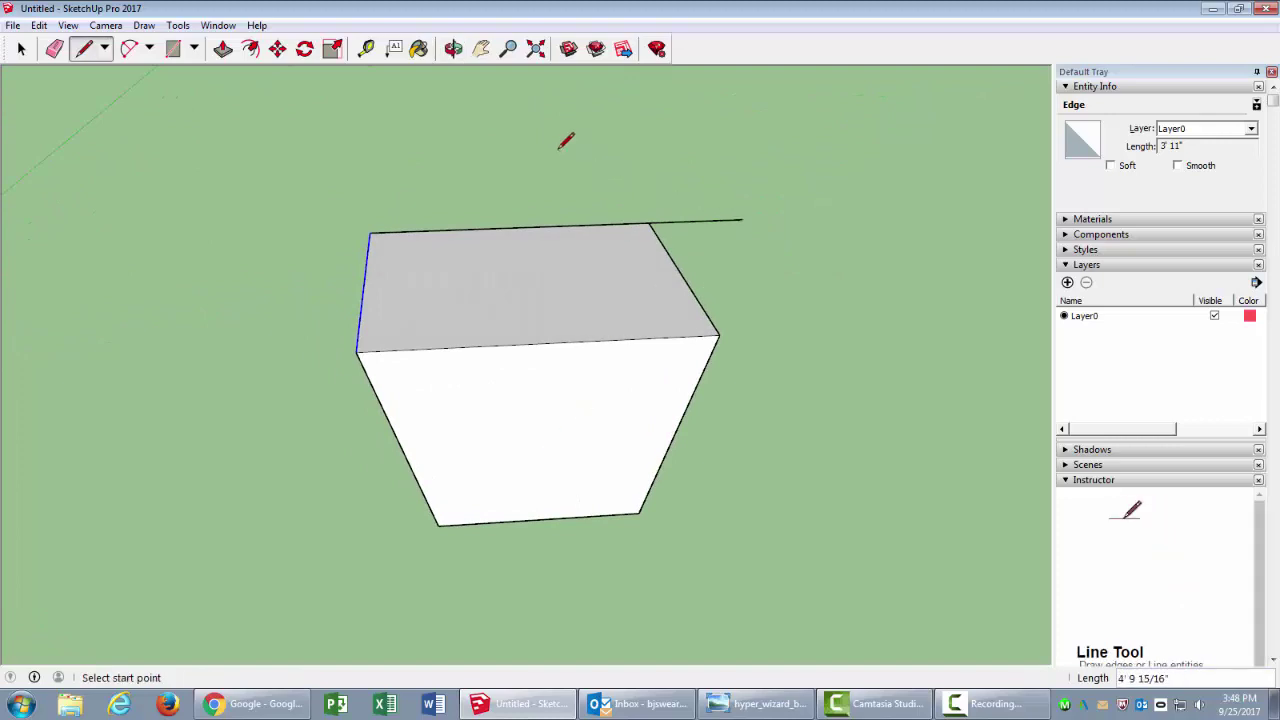
# Draw a matching 18" line outward along the red axis from the opposite rear upper corner of the block
pyautogui.click(369, 233)
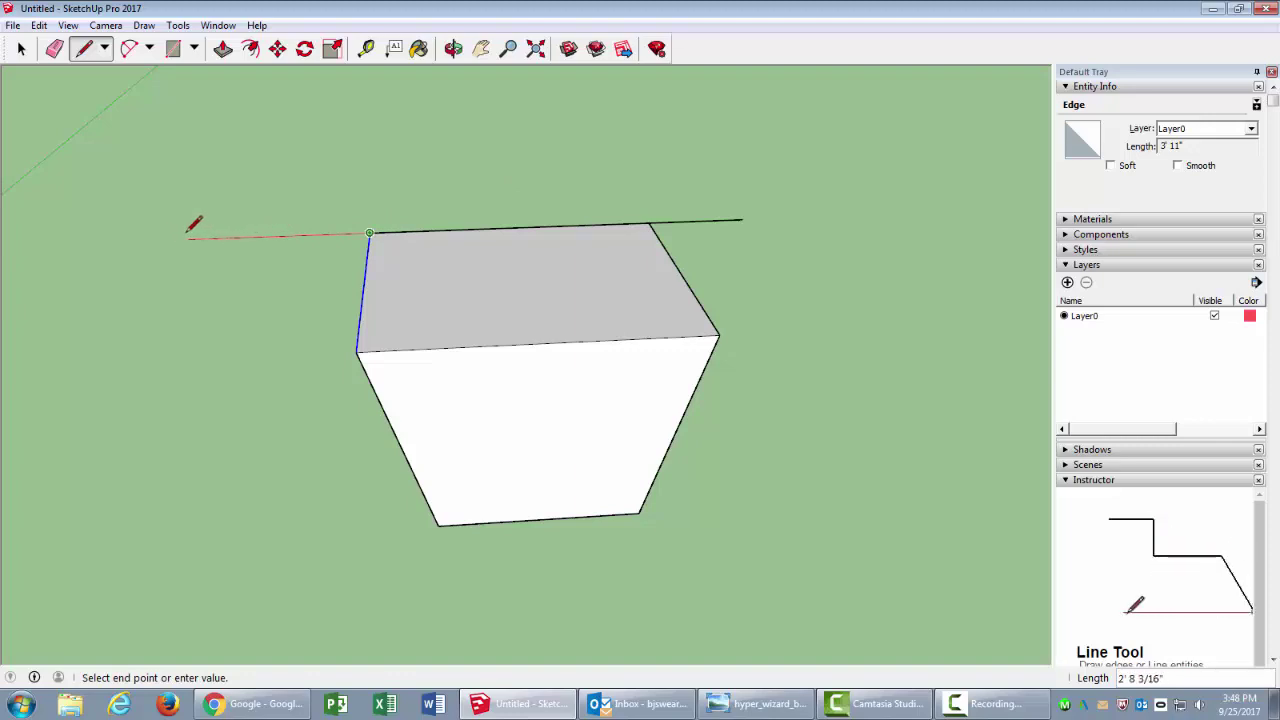
pyautogui.click(97, 241)
pyautogui.write('18')
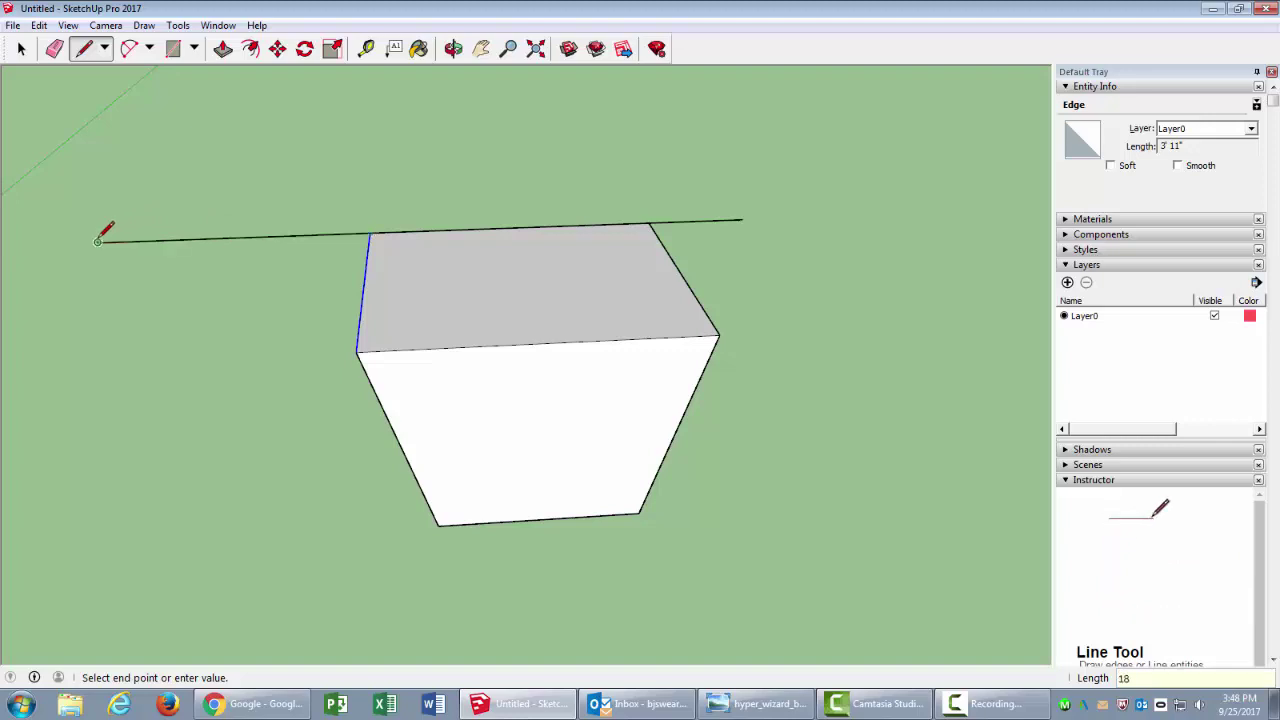
pyautogui.press('Return')
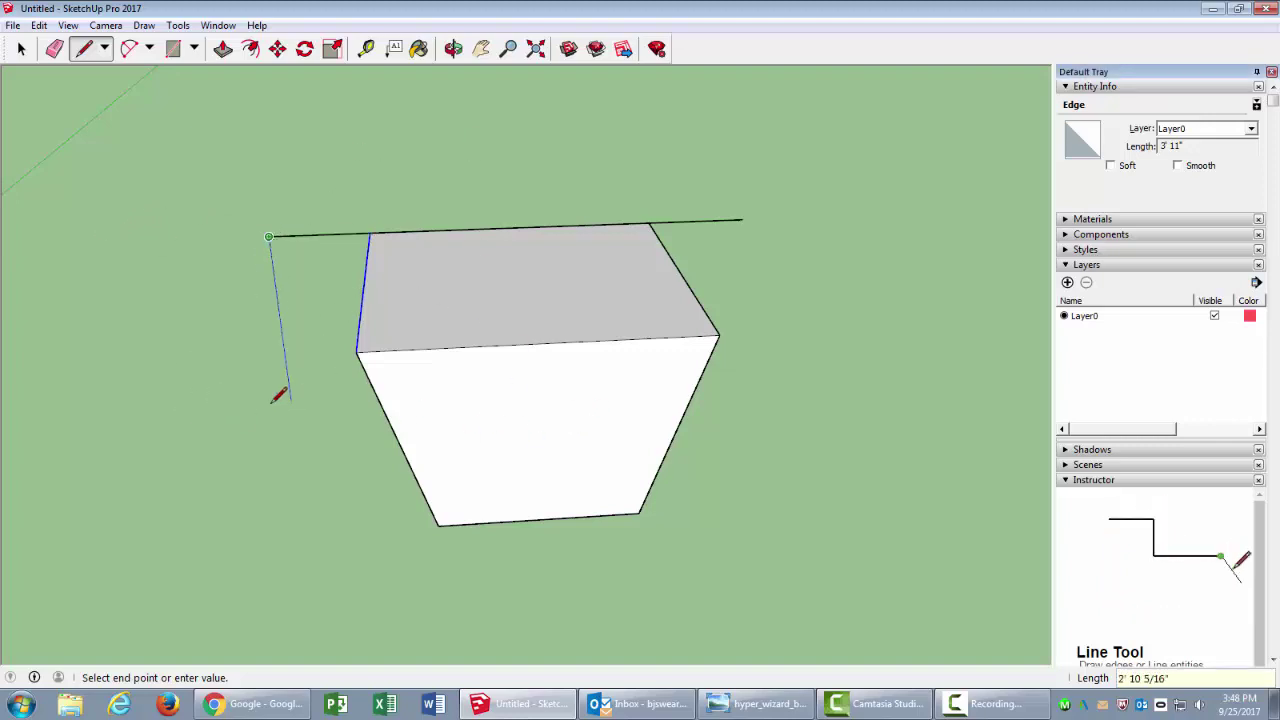
pyautogui.moveTo(255, 165); pyautogui.dragTo(206, 120, button='middle')
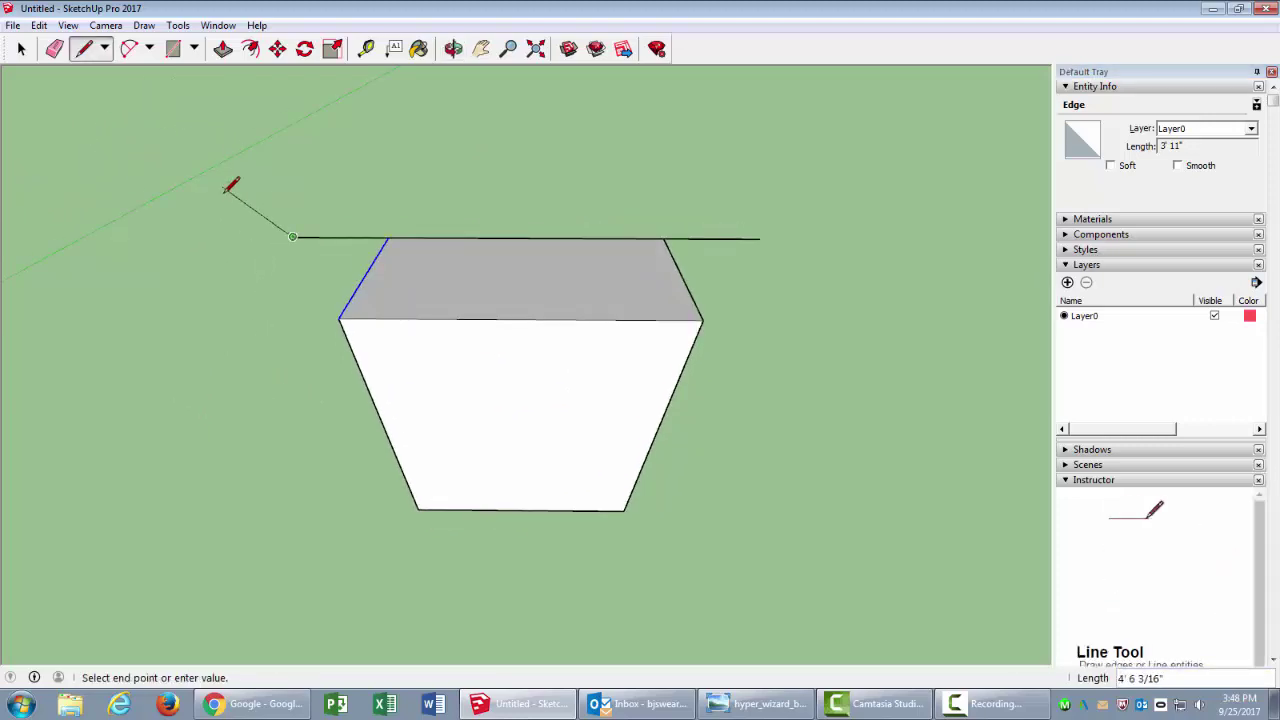
pyautogui.press('Escape')
# Mark points 8" from both lower corners of the block's front face, along the slanted side edges and the bottom edge, with short lines
pyautogui.moveTo(489, 445); pyautogui.dragTo(517, 409, button='middle')
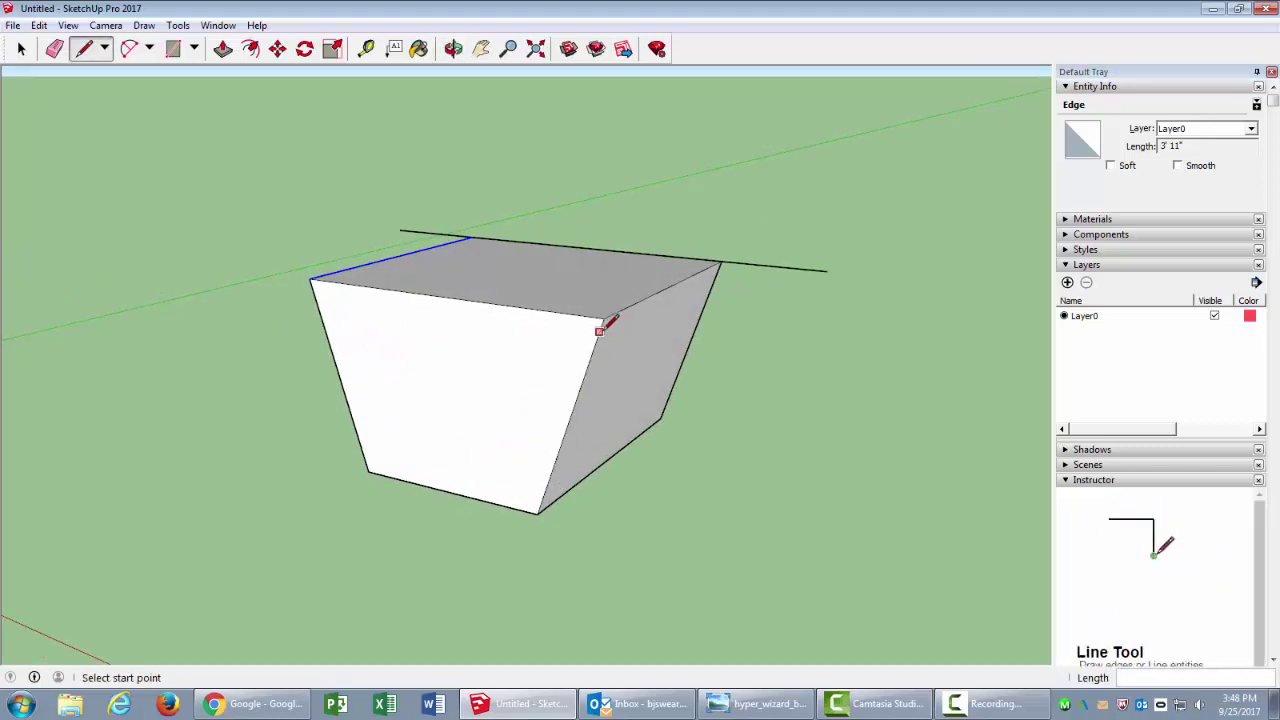
pyautogui.moveTo(599, 330); pyautogui.dragTo(493, 350, button='middle')
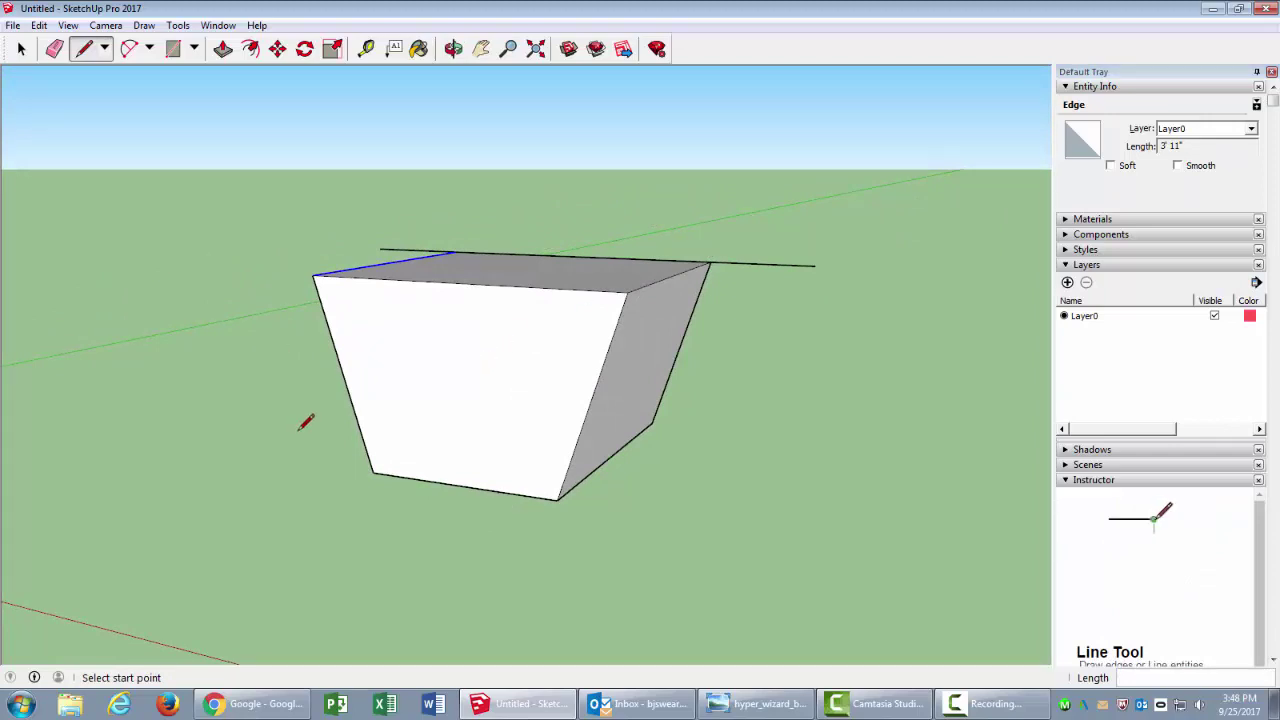
pyautogui.moveTo(456, 483); pyautogui.dragTo(520, 440, button='middle')
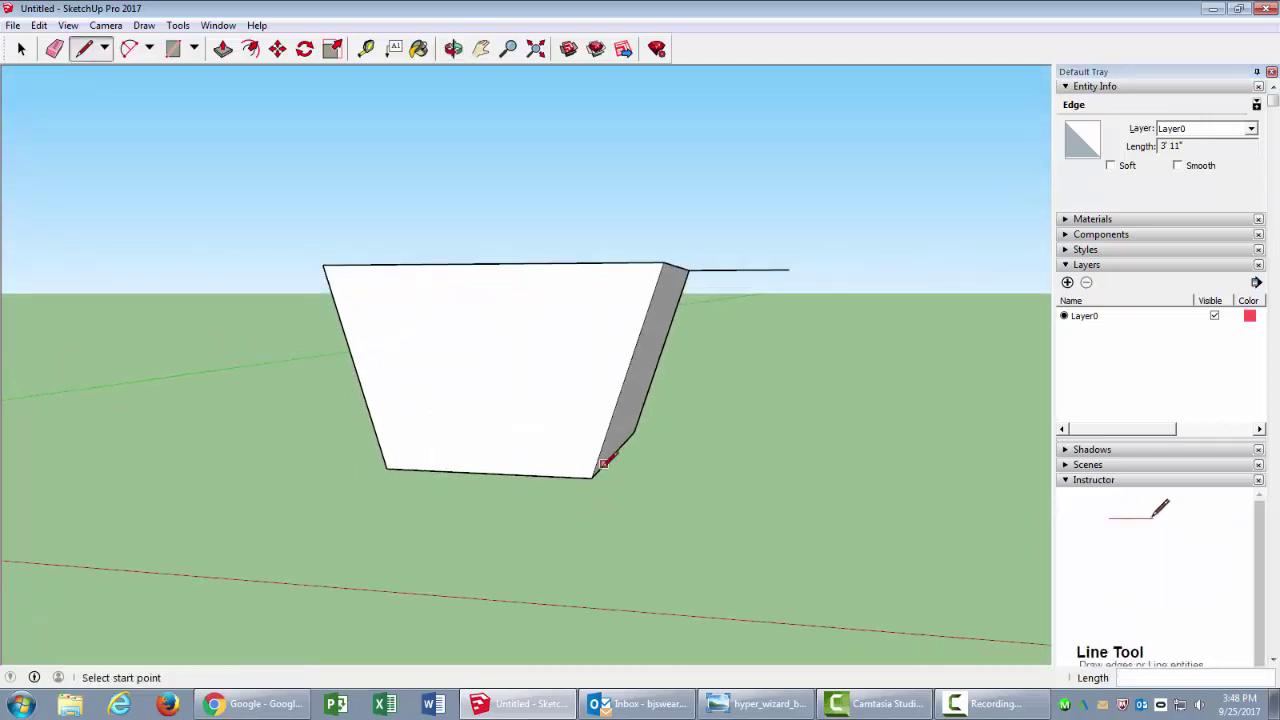
pyautogui.moveTo(604, 462)
pyautogui.mouseDown(button='middle')
pyautogui.moveTo(598, 488)
pyautogui.moveTo(603, 478)
pyautogui.mouseUp(button='middle')
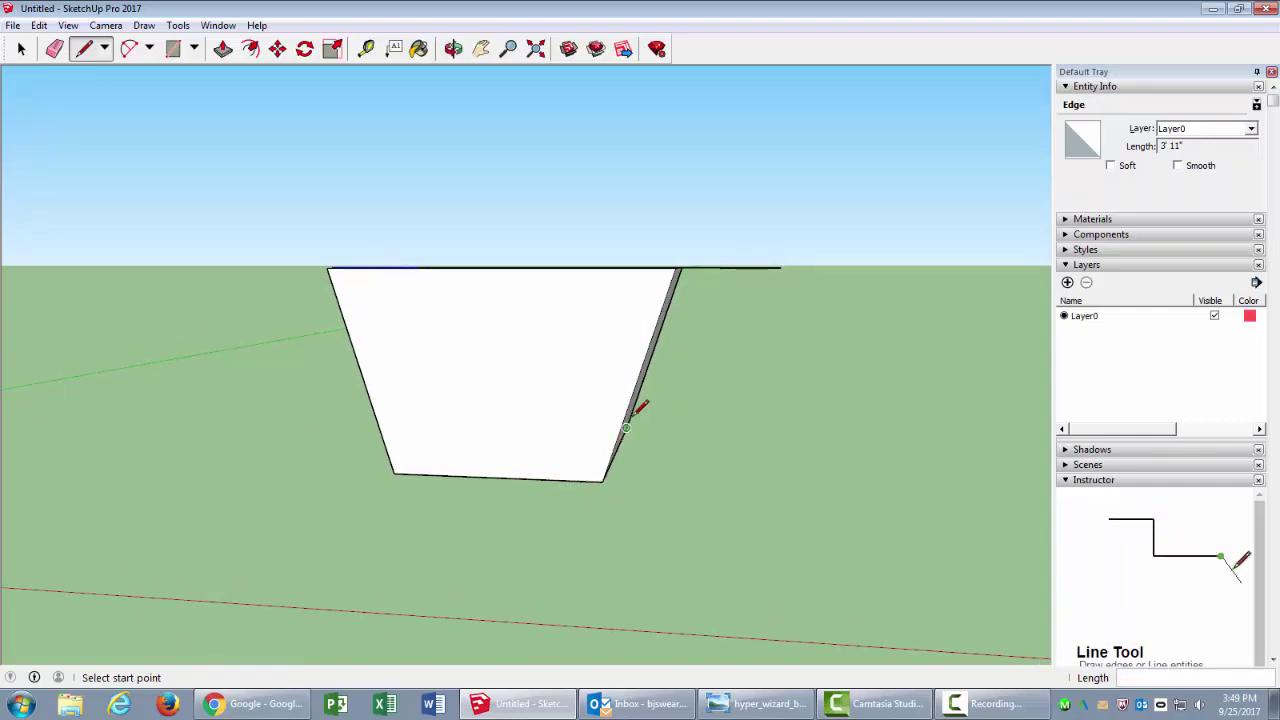
pyautogui.moveTo(637, 443); pyautogui.dragTo(580, 480, button='middle')
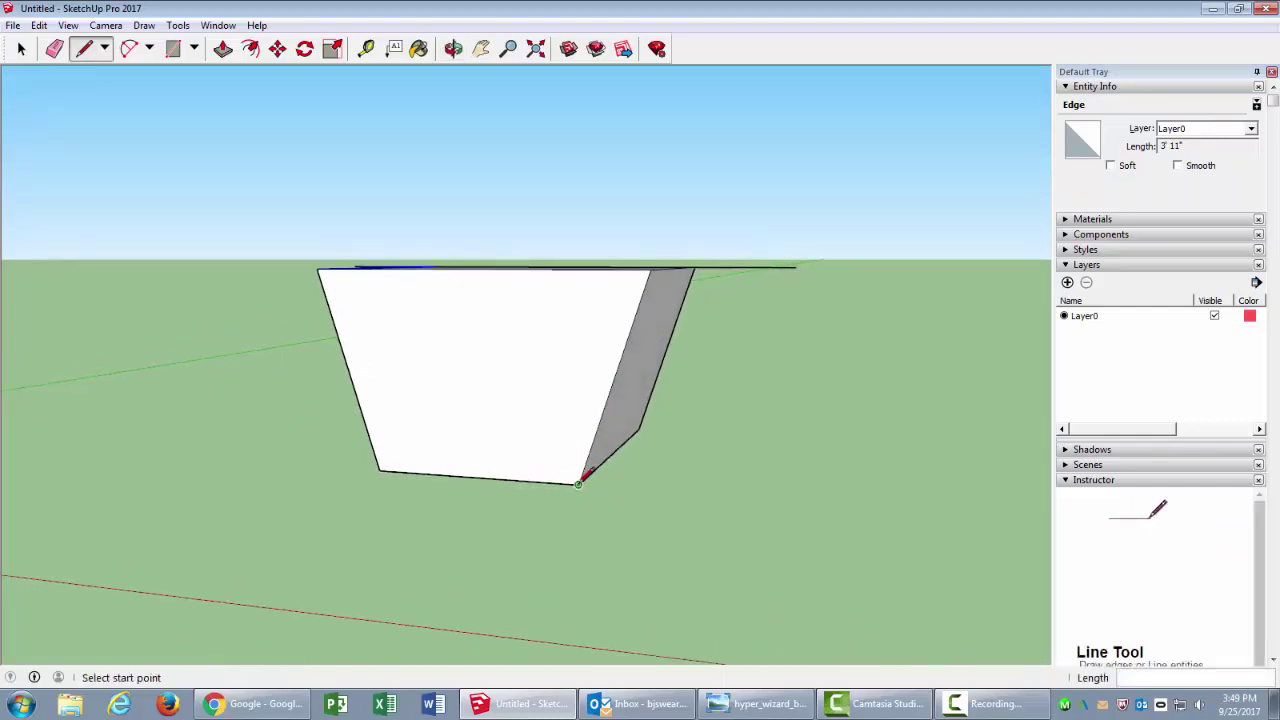
pyautogui.click(578, 484)
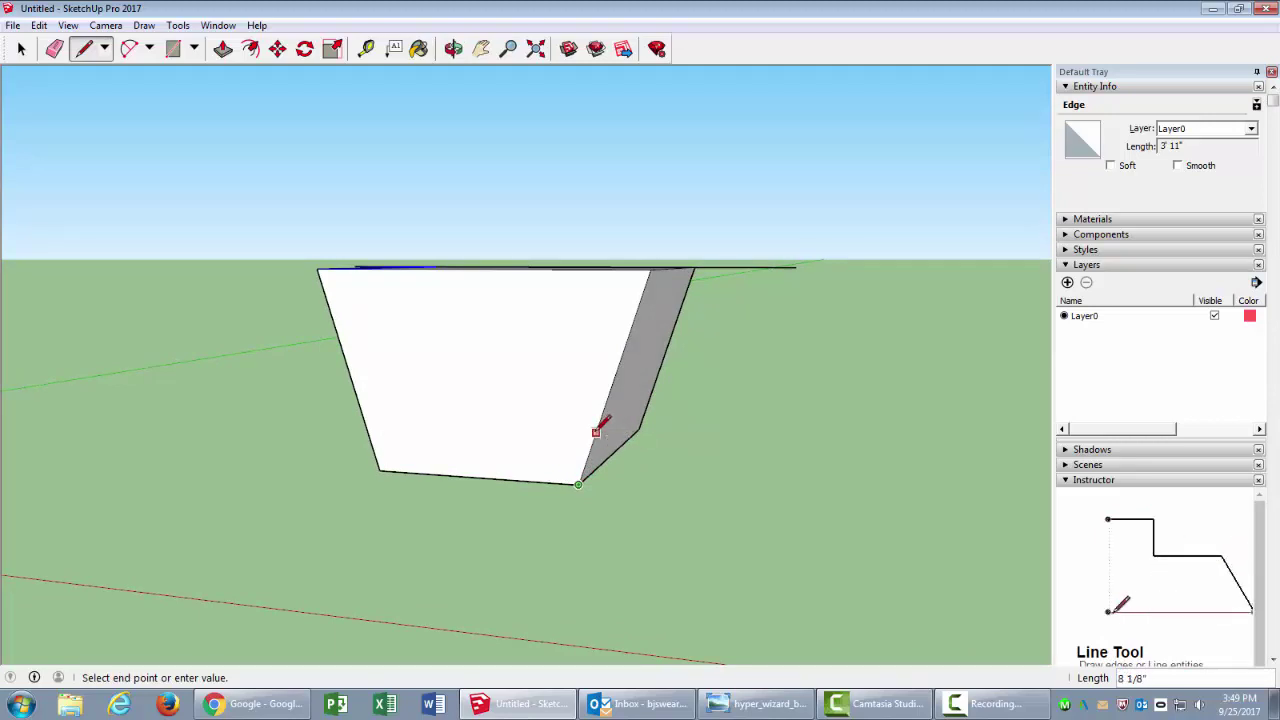
pyautogui.click(596, 431)
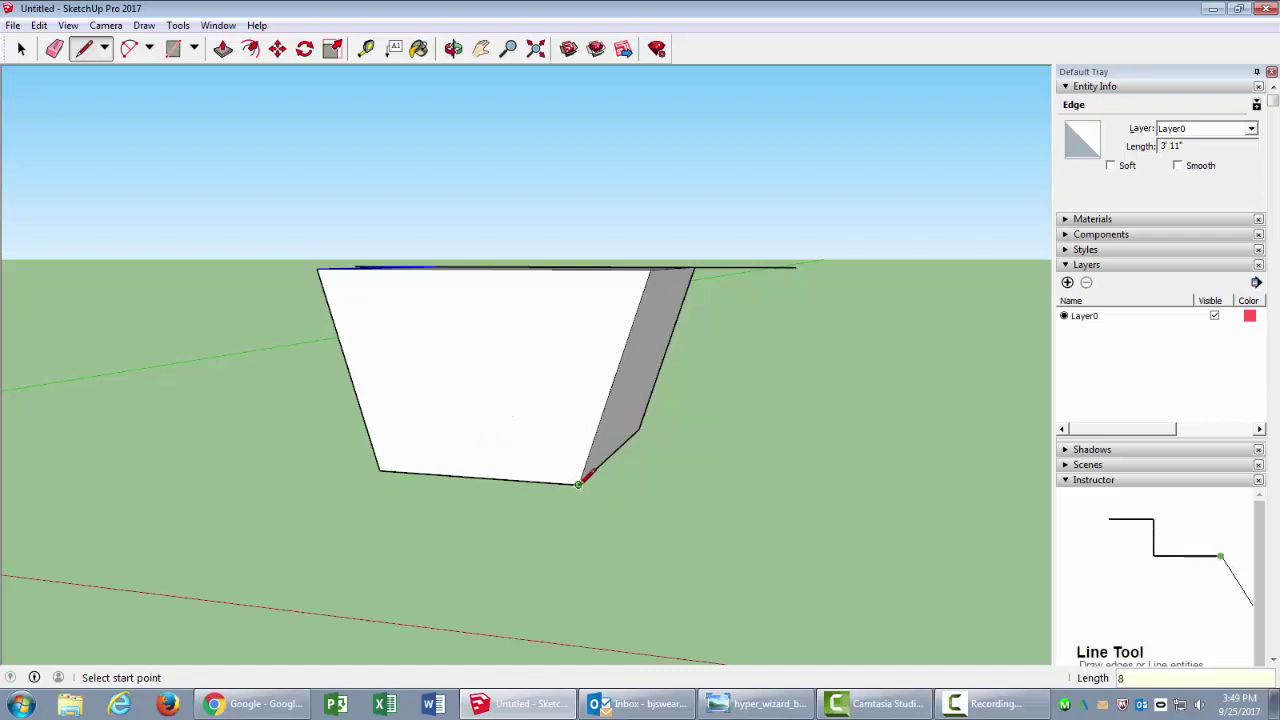
pyautogui.click(578, 484)
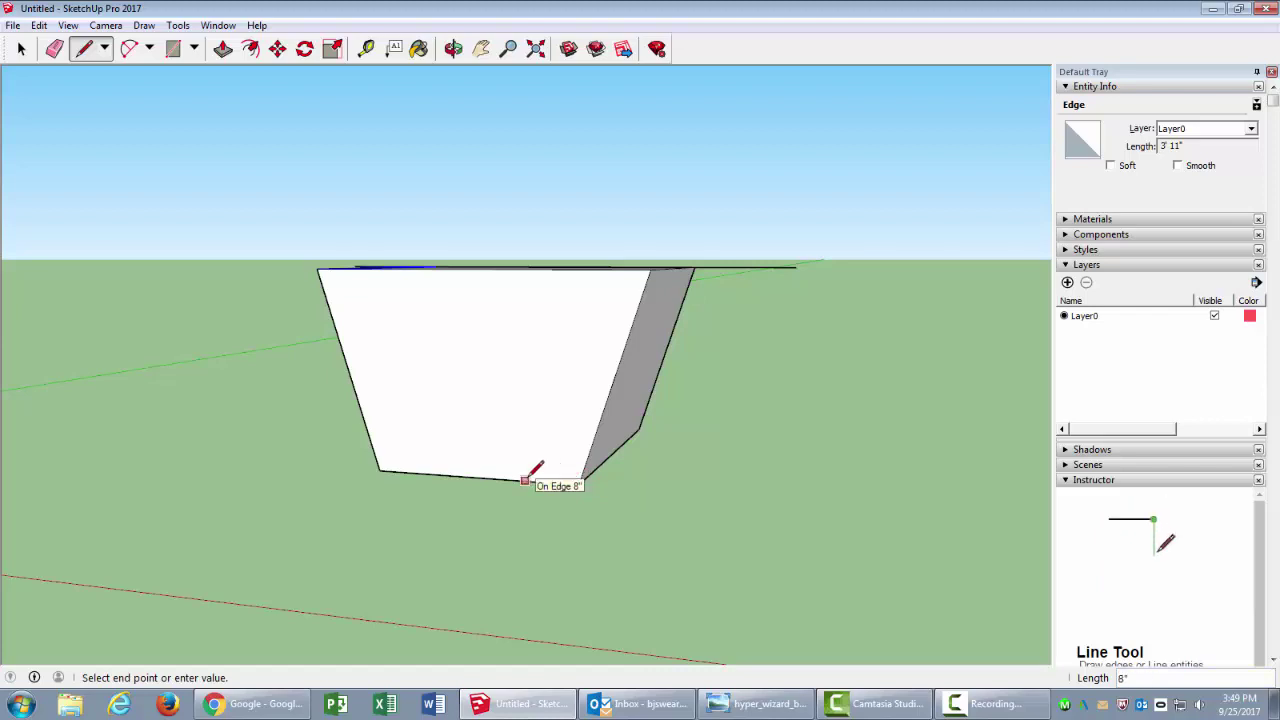
pyautogui.press('Escape')
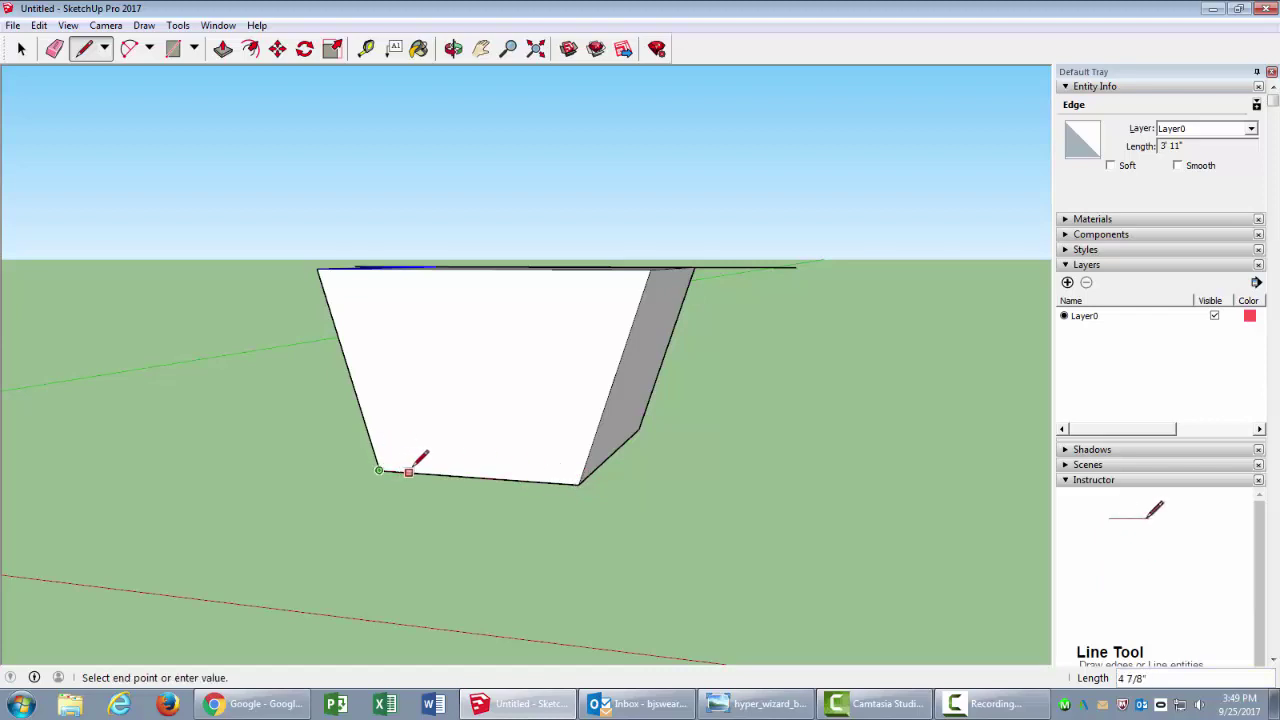
pyautogui.press('Escape')
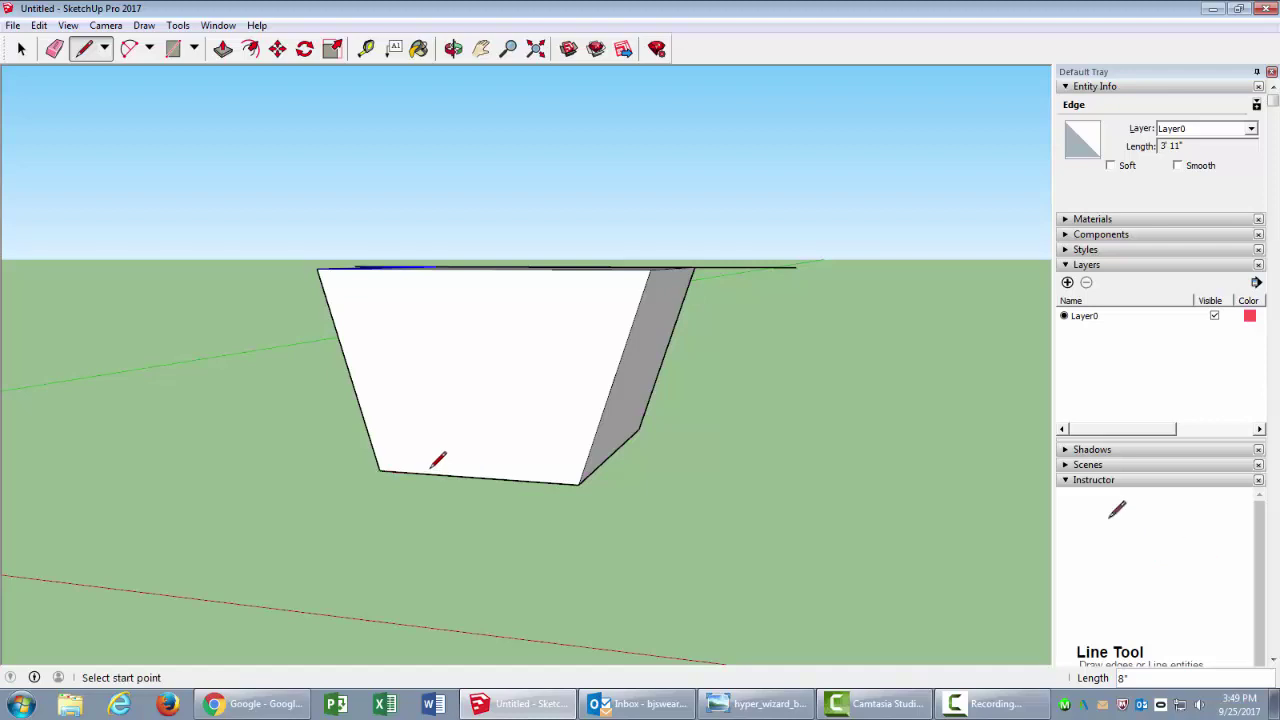
pyautogui.click(379, 469)
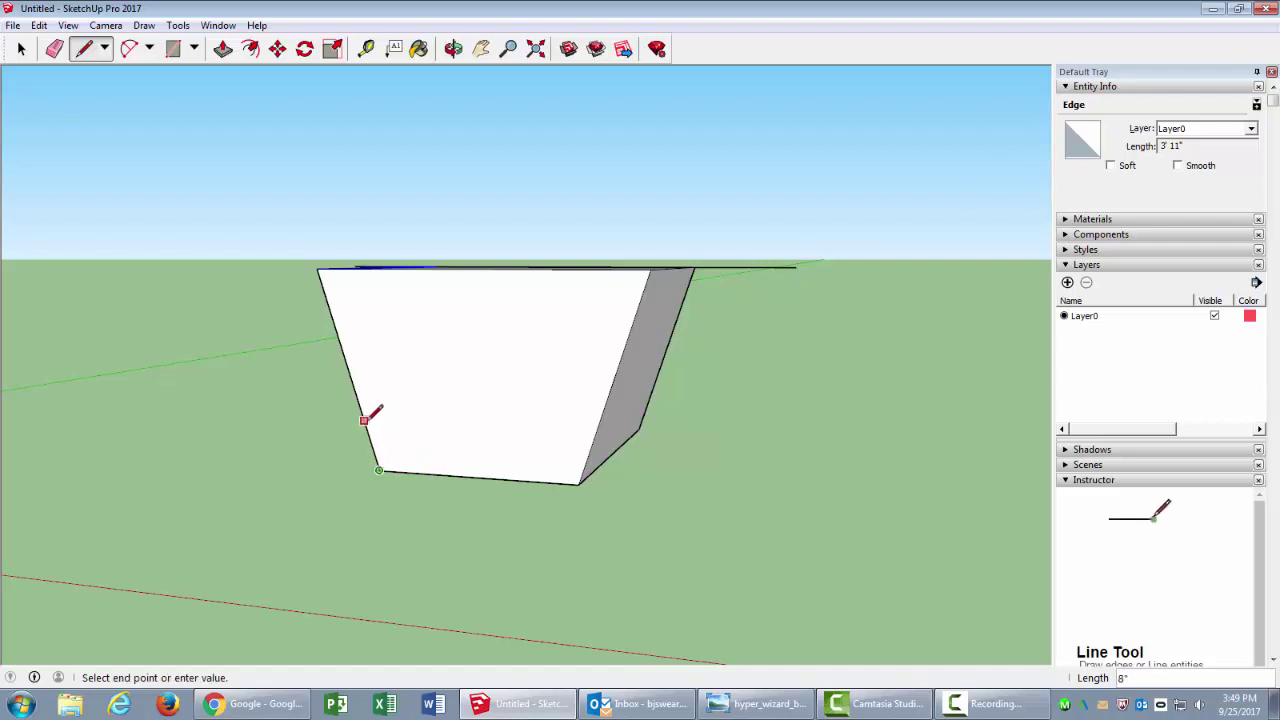
pyautogui.press('Escape')
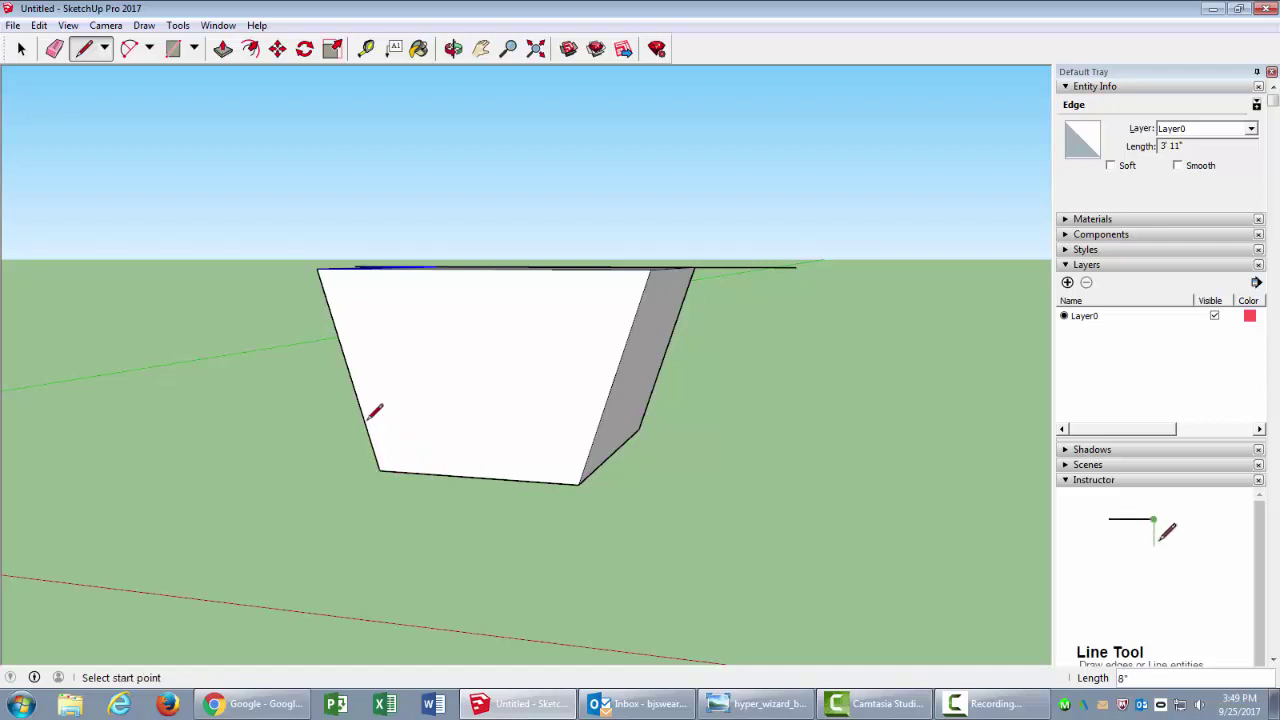
# Mark both slanted edges 8" below the front face's upper corners and connect the marks with a line across the face
pyautogui.click(651, 268)
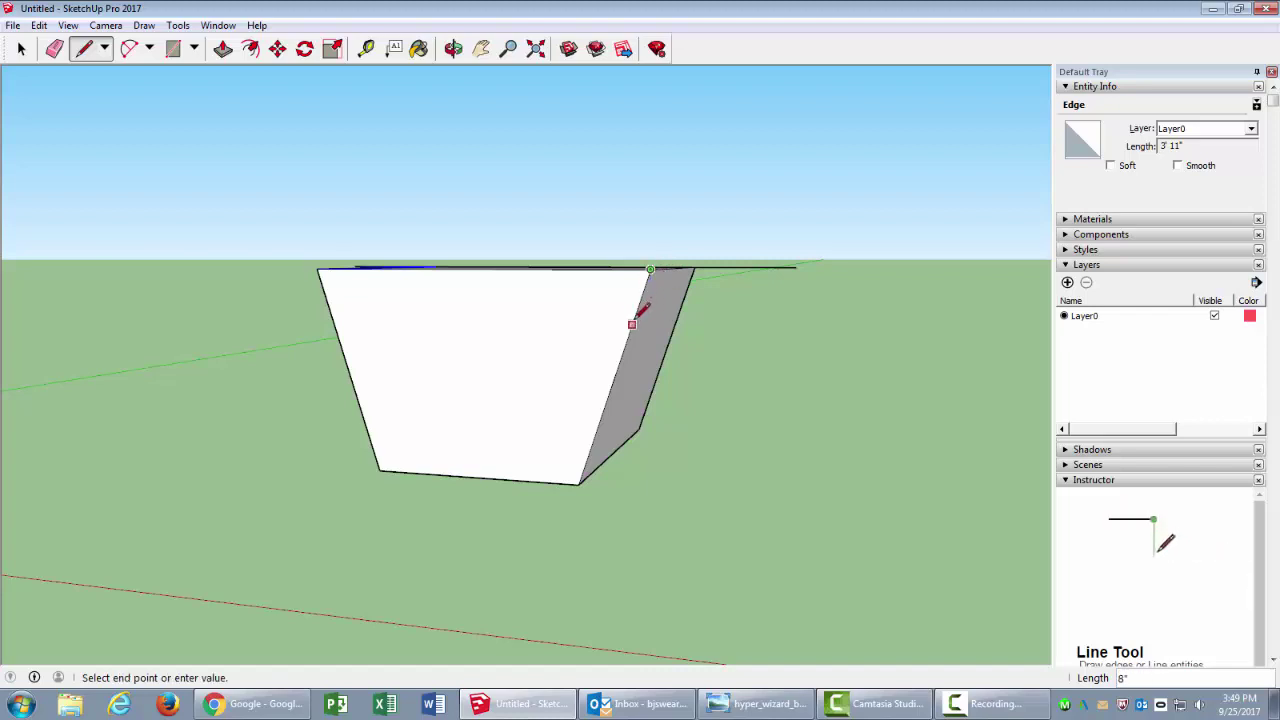
pyautogui.press('Escape')
pyautogui.click(316, 268)
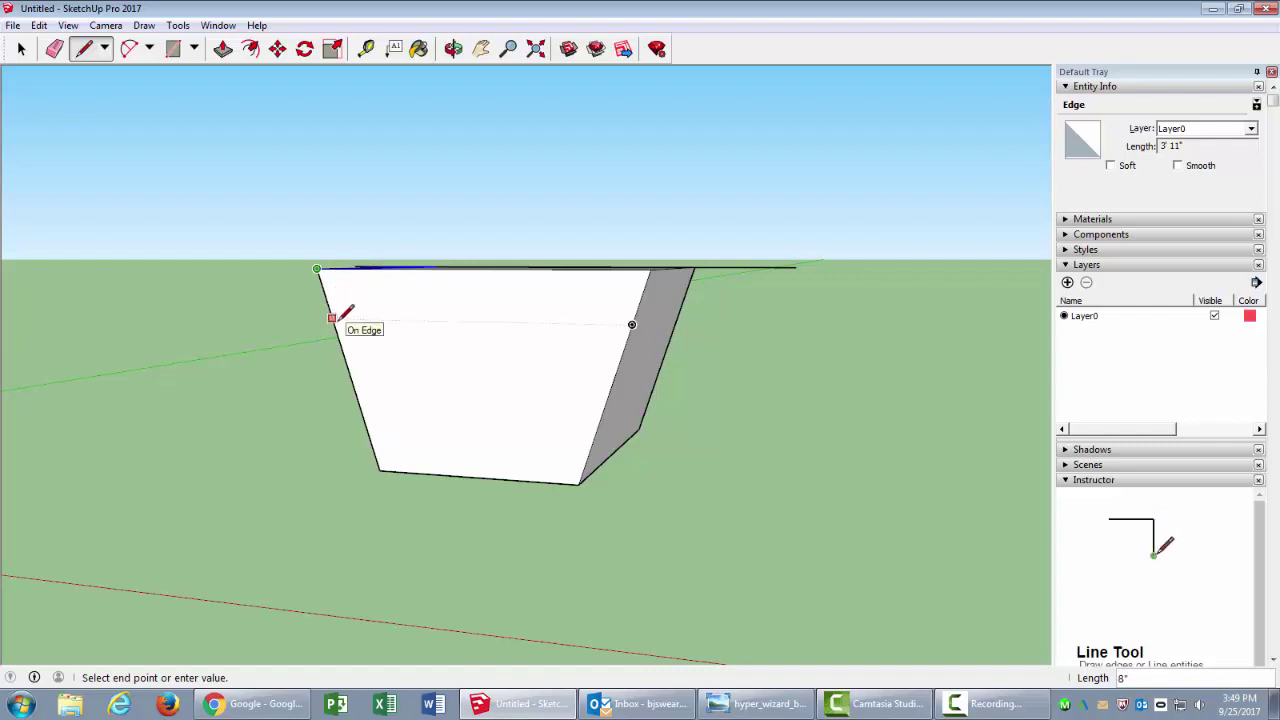
pyautogui.press('Escape')
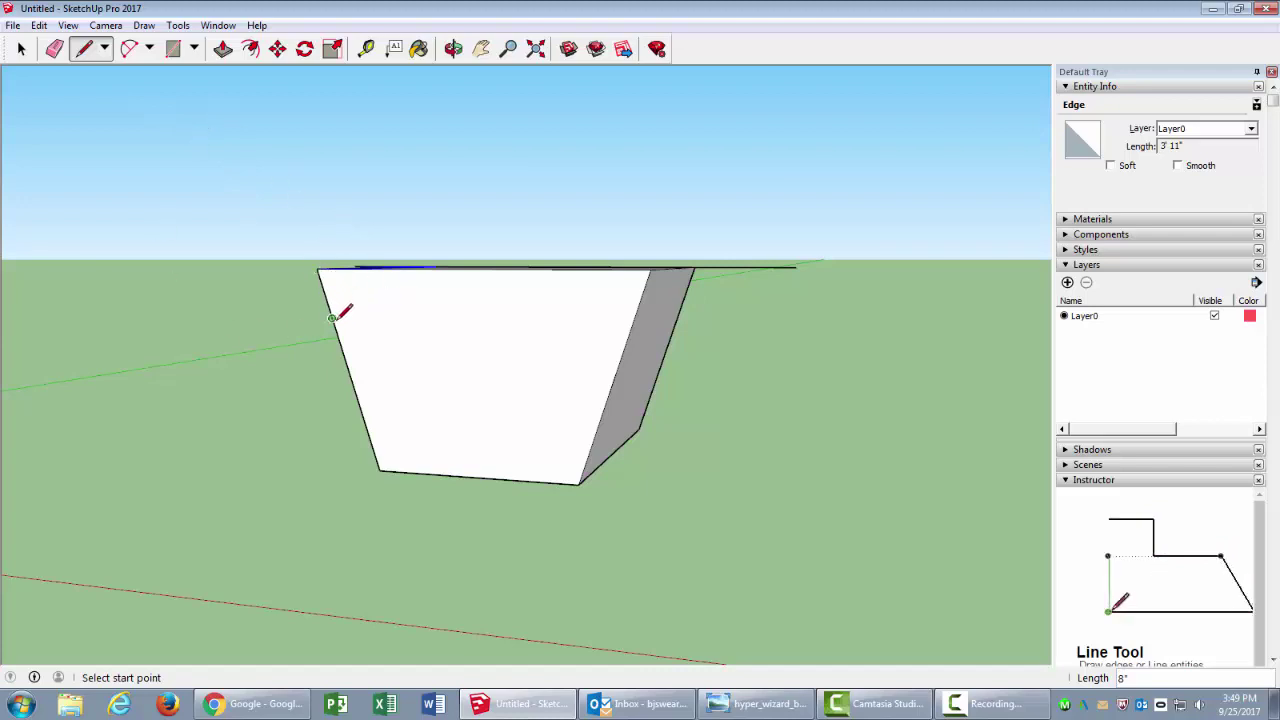
pyautogui.click(332, 318)
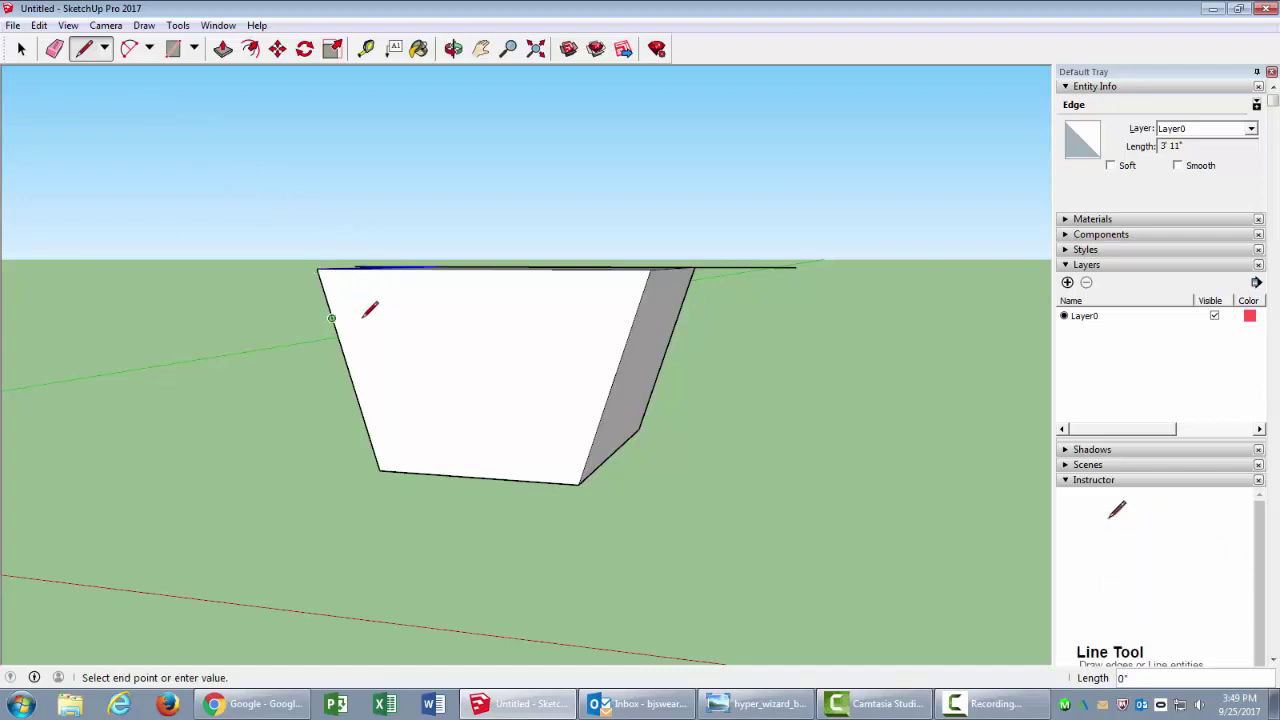
pyautogui.click(632, 324)
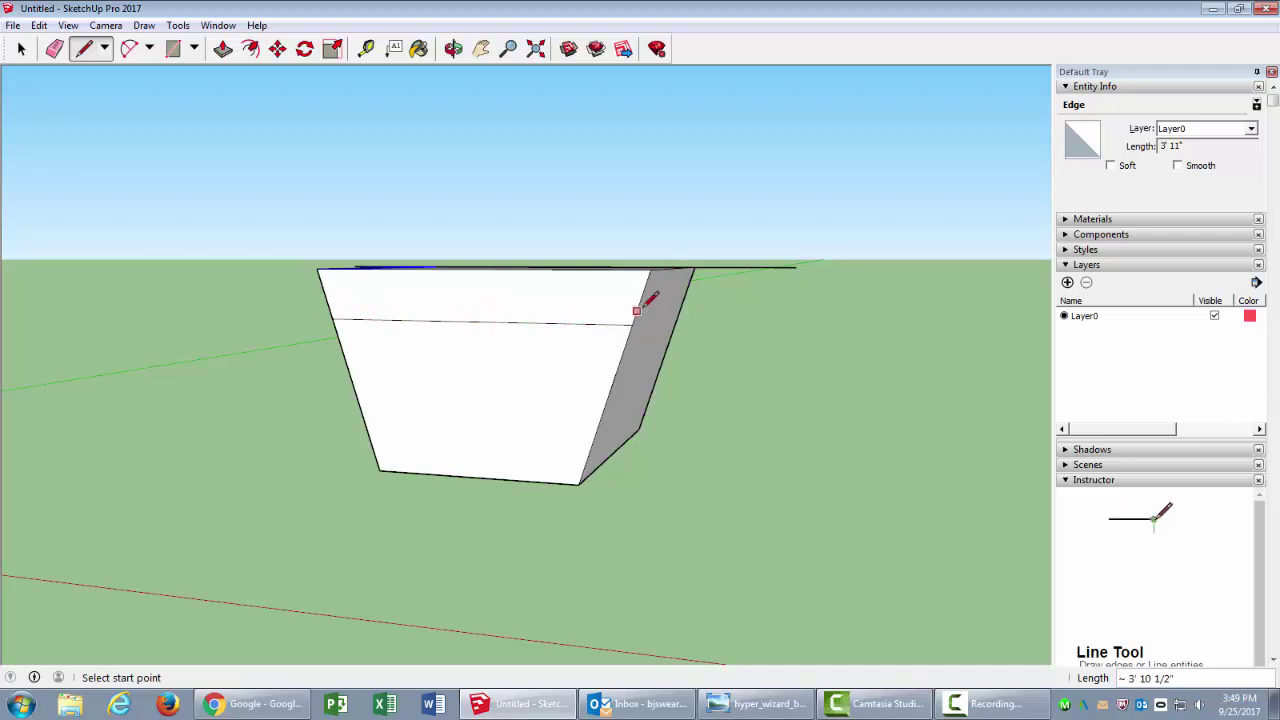
# Connect one front-face crossbar mark to the outer end of its 18" grip line and back to the front upper corner, forming a triangular face
pyautogui.moveTo(657, 374); pyautogui.dragTo(569, 417, button='middle')
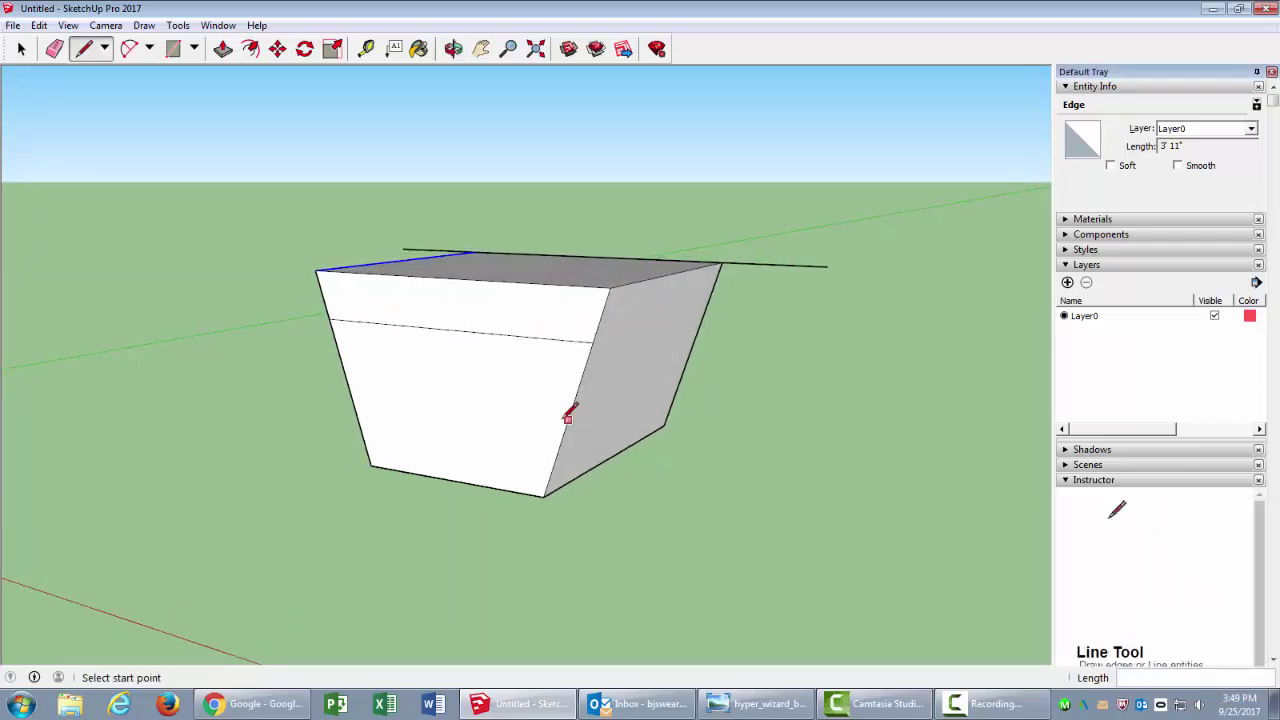
pyautogui.moveTo(567, 467); pyautogui.dragTo(545, 443, button='middle')
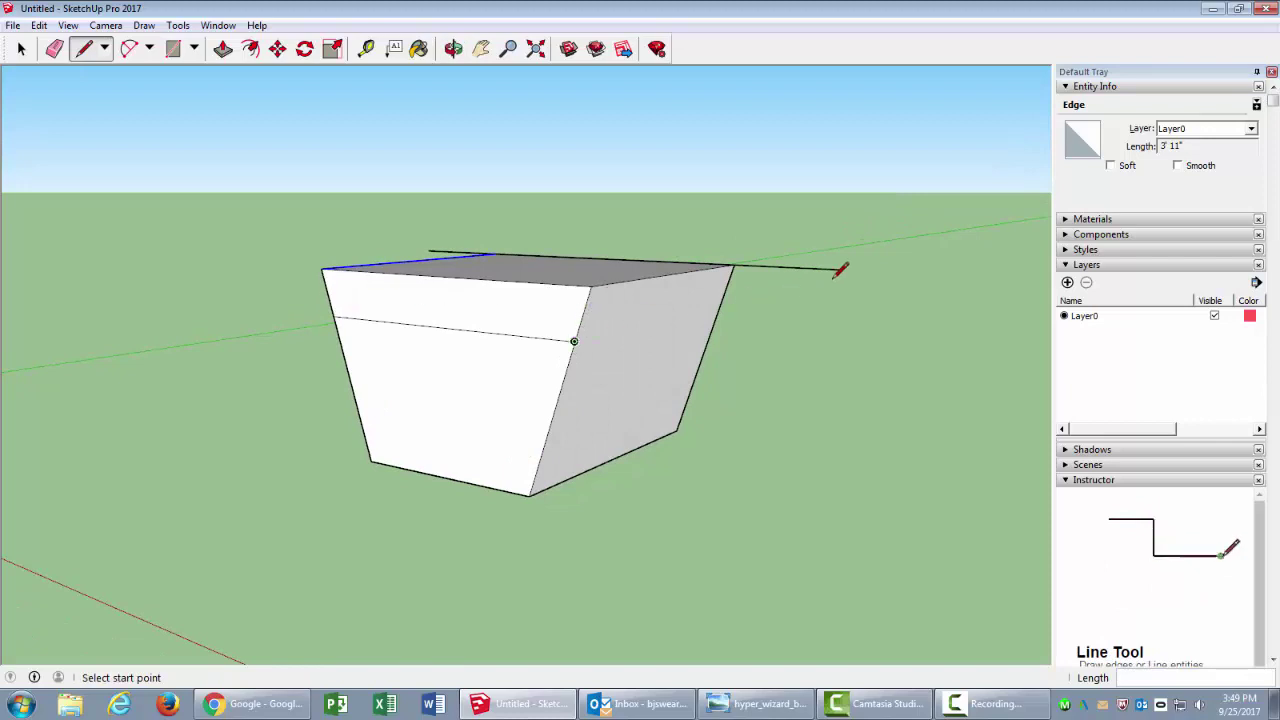
pyautogui.moveTo(586, 342)
pyautogui.mouseDown(button='middle')
pyautogui.moveTo(557, 354)
pyautogui.moveTo(522, 345)
pyautogui.mouseUp(button='middle')
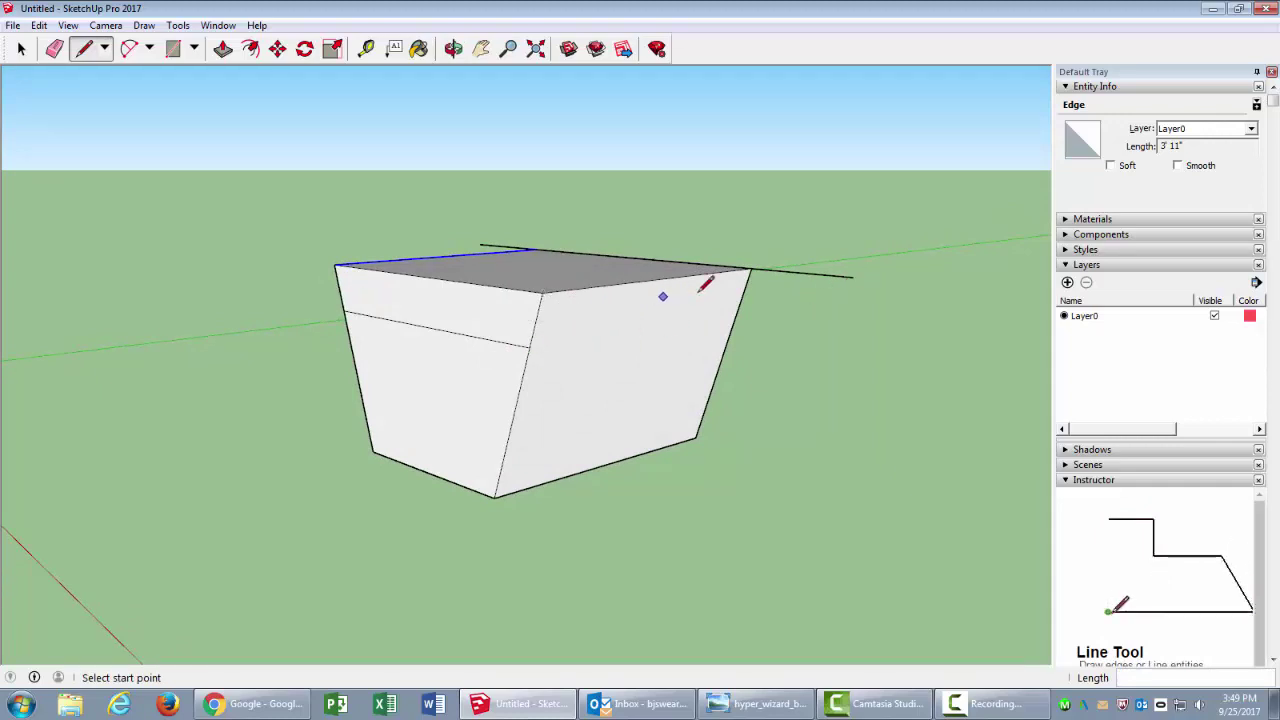
pyautogui.moveTo(790, 302); pyautogui.dragTo(721, 362, button='middle')
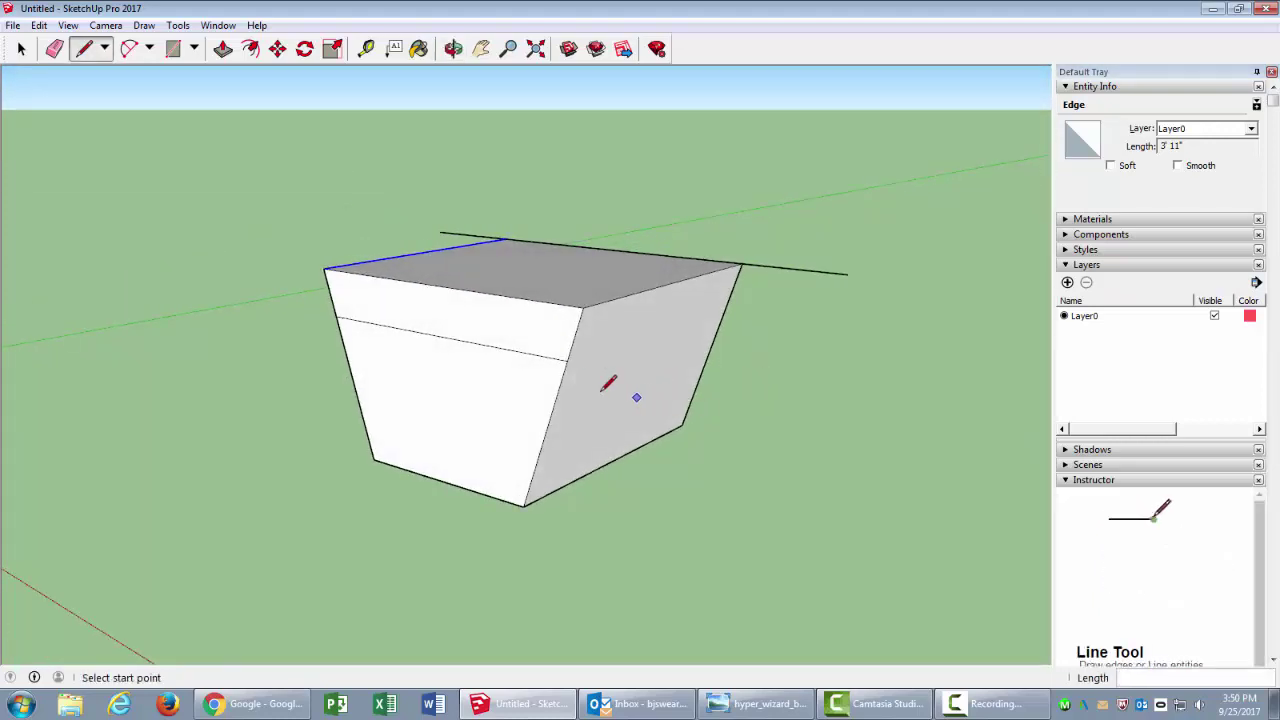
pyautogui.click(567, 360)
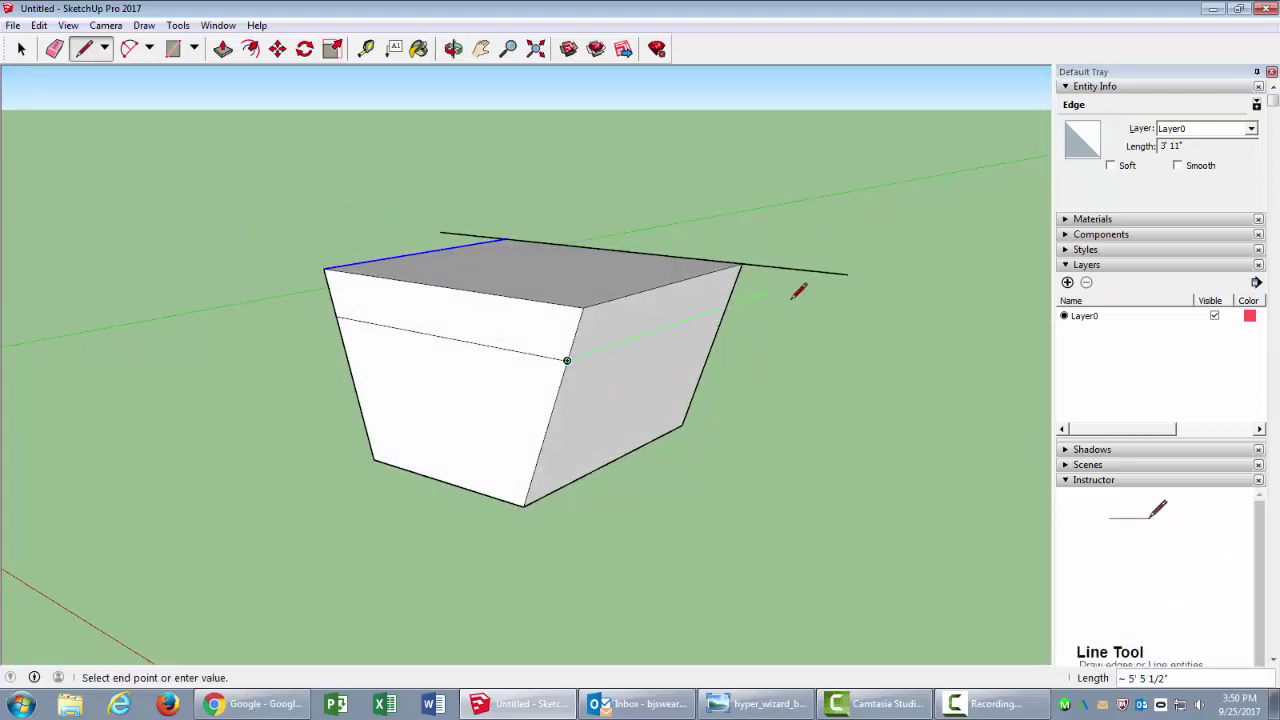
pyautogui.click(847, 273)
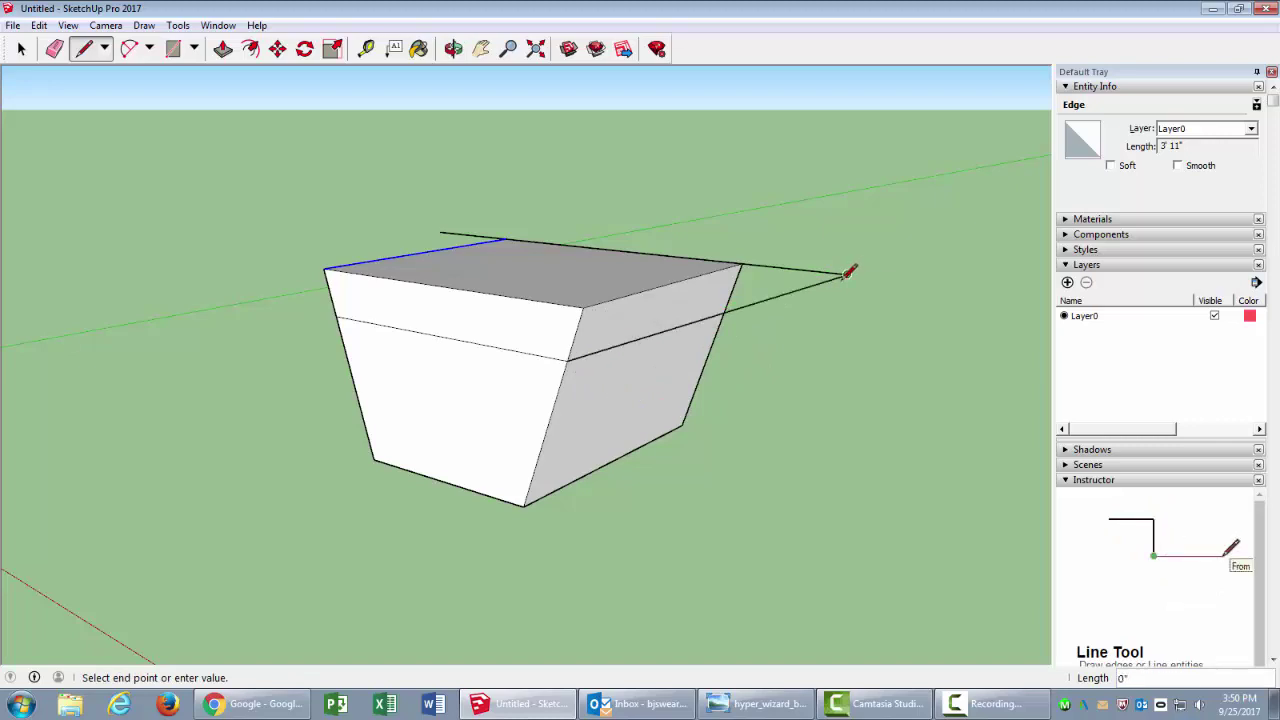
pyautogui.click(586, 308)
# Form the matching triangular face on the opposite side with lines from the grip line's outer end to the crossbar mark and front upper corner
pyautogui.moveTo(486, 414); pyautogui.dragTo(628, 327, button='middle')
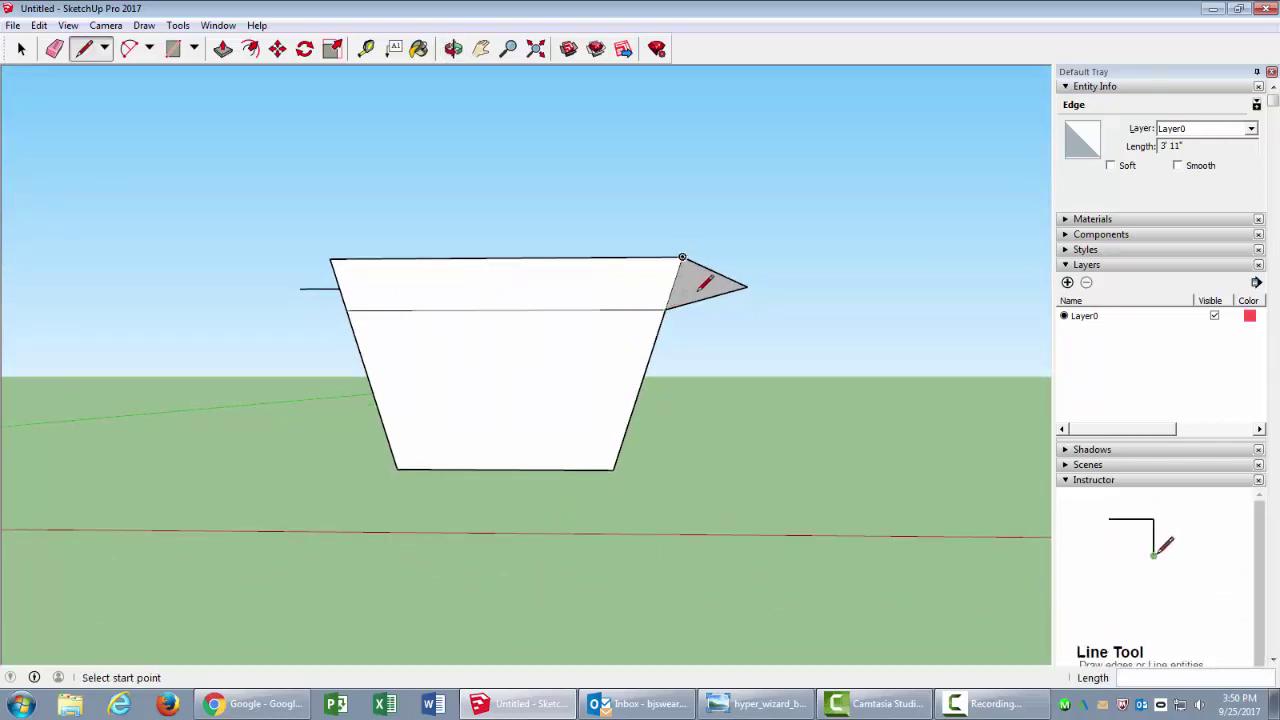
pyautogui.moveTo(366, 351); pyautogui.dragTo(295, 326, button='middle')
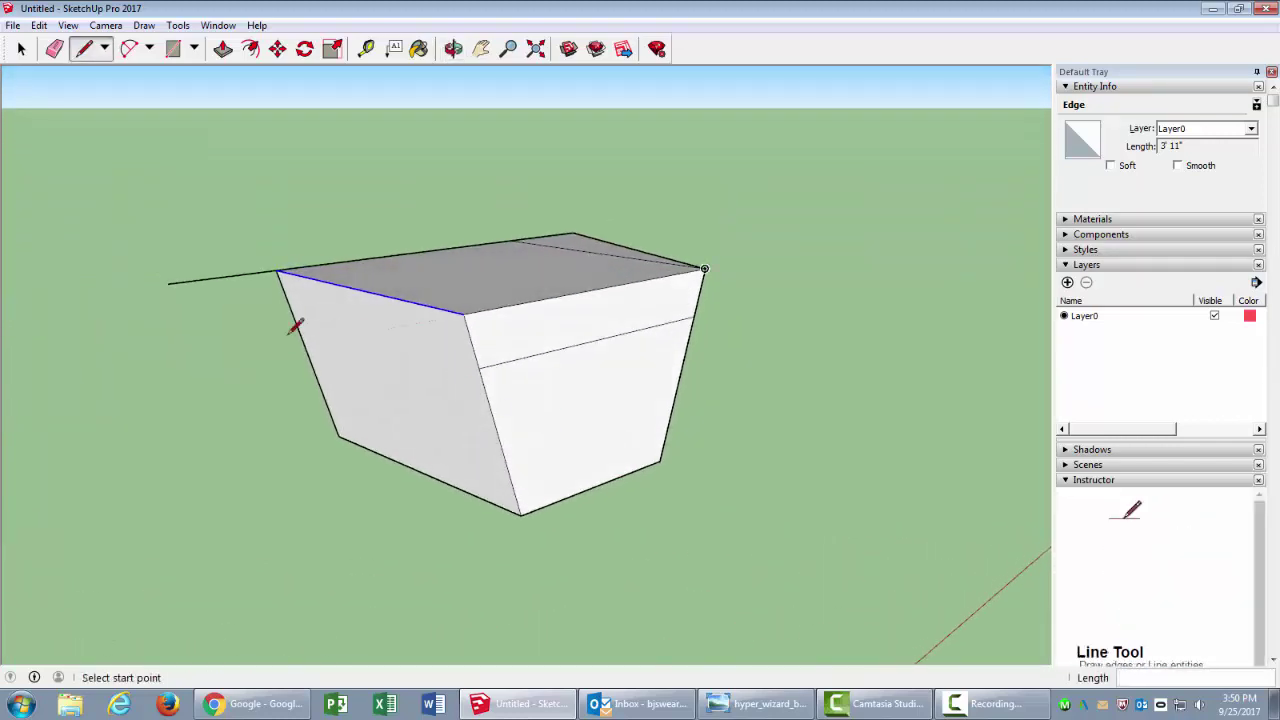
pyautogui.click(167, 283)
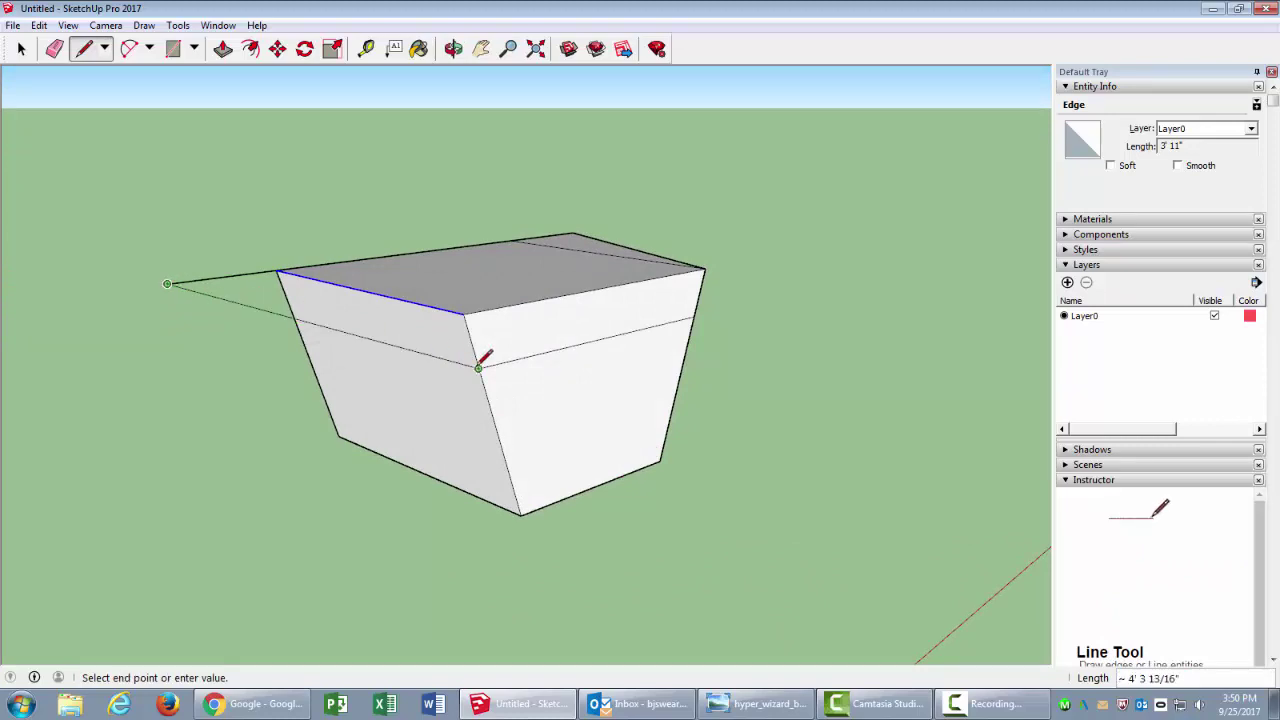
pyautogui.click(478, 368)
pyautogui.moveTo(312, 352); pyautogui.dragTo(498, 480, button='middle')
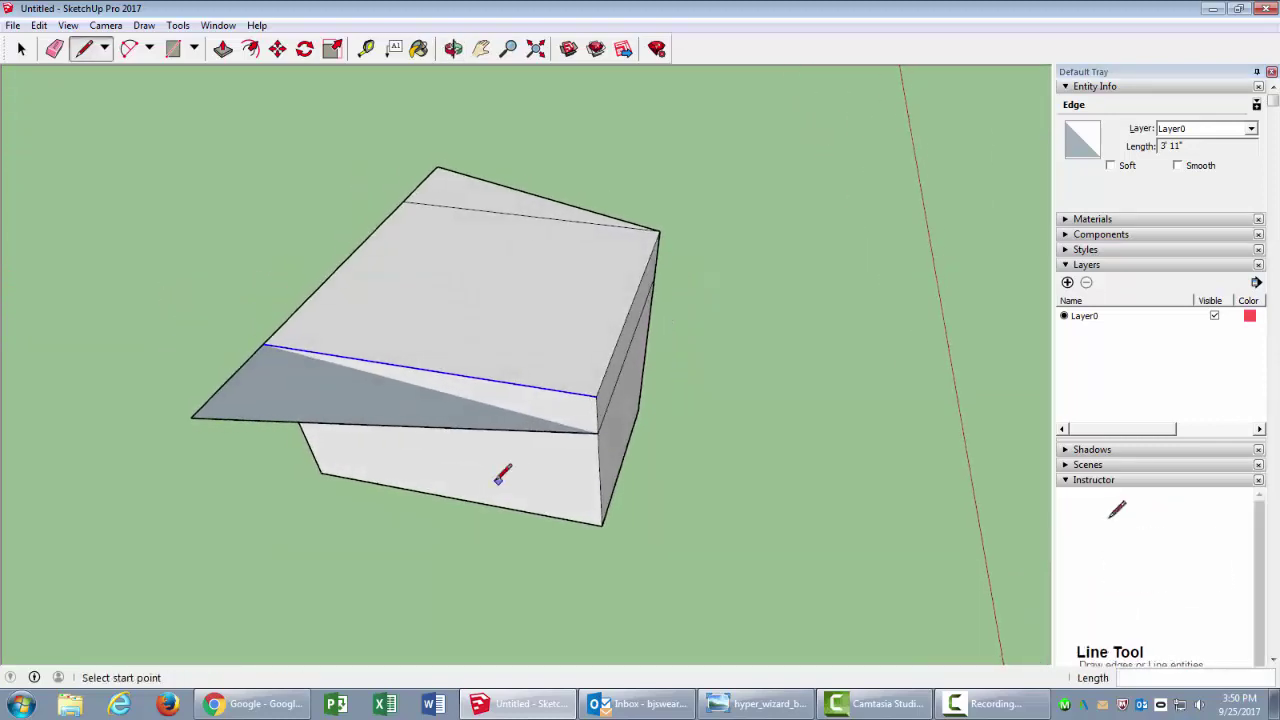
pyautogui.click(597, 397)
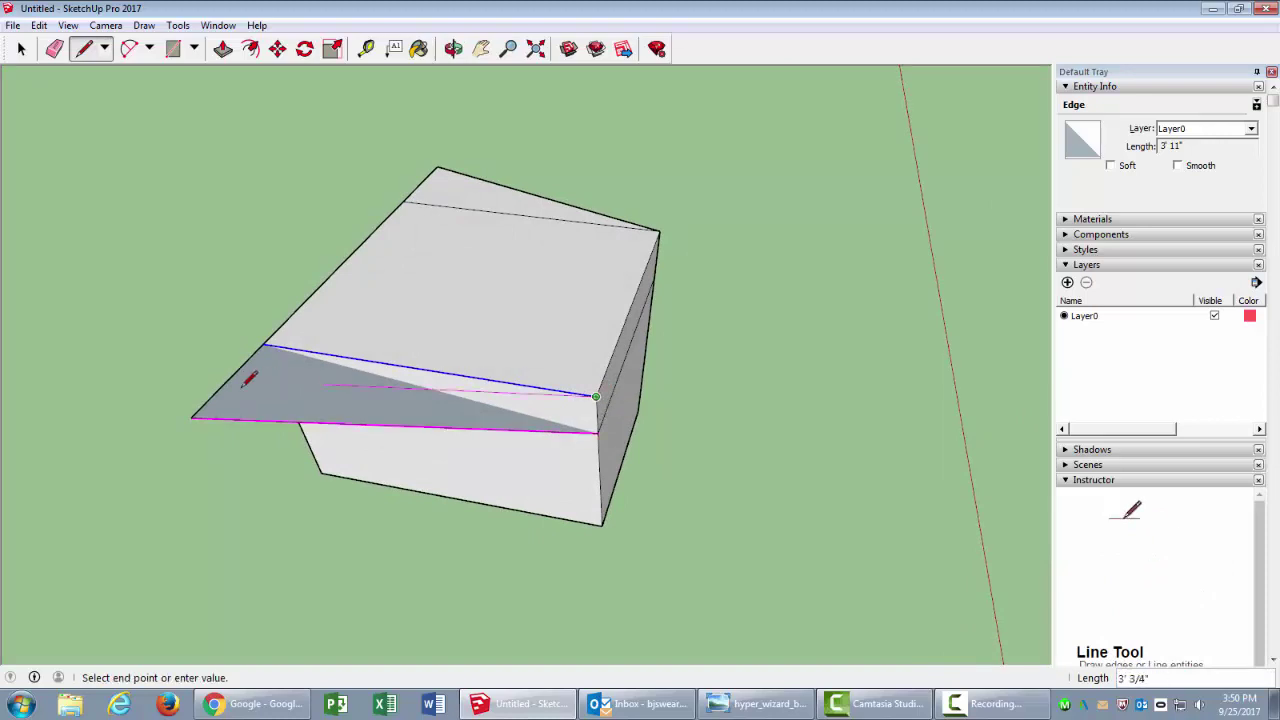
pyautogui.click(193, 415)
# Round one lower corner of the front face with a tangent two-point arc of about 11" radius between its 8" bend marks
pyautogui.moveTo(477, 480); pyautogui.dragTo(66, 322, button='middle')
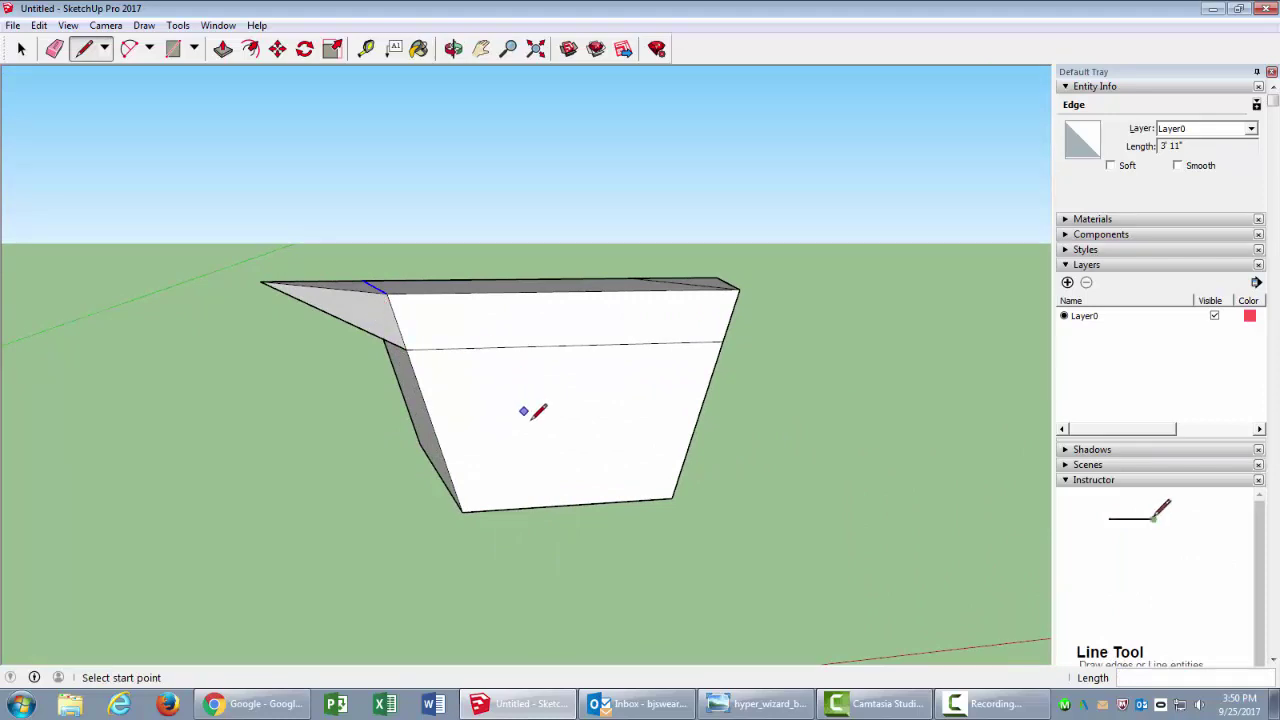
pyautogui.moveTo(524, 411); pyautogui.dragTo(512, 265, button='middle')
pyautogui.moveTo(669, 366); pyautogui.dragTo(391, 435, button='middle')
pyautogui.moveTo(600, 429)
pyautogui.mouseDown(button='middle')
pyautogui.moveTo(520, 329)
pyautogui.moveTo(367, 399)
pyautogui.moveTo(429, 404)
pyautogui.moveTo(437, 374)
pyautogui.moveTo(186, 406)
pyautogui.moveTo(602, 398)
pyautogui.moveTo(587, 415)
pyautogui.mouseUp(button='middle')
pyautogui.moveTo(432, 424); pyautogui.dragTo(771, 426, button='middle')
pyautogui.moveTo(491, 414); pyautogui.dragTo(634, 432, button='middle')
pyautogui.moveTo(494, 437); pyautogui.dragTo(590, 470, button='middle')
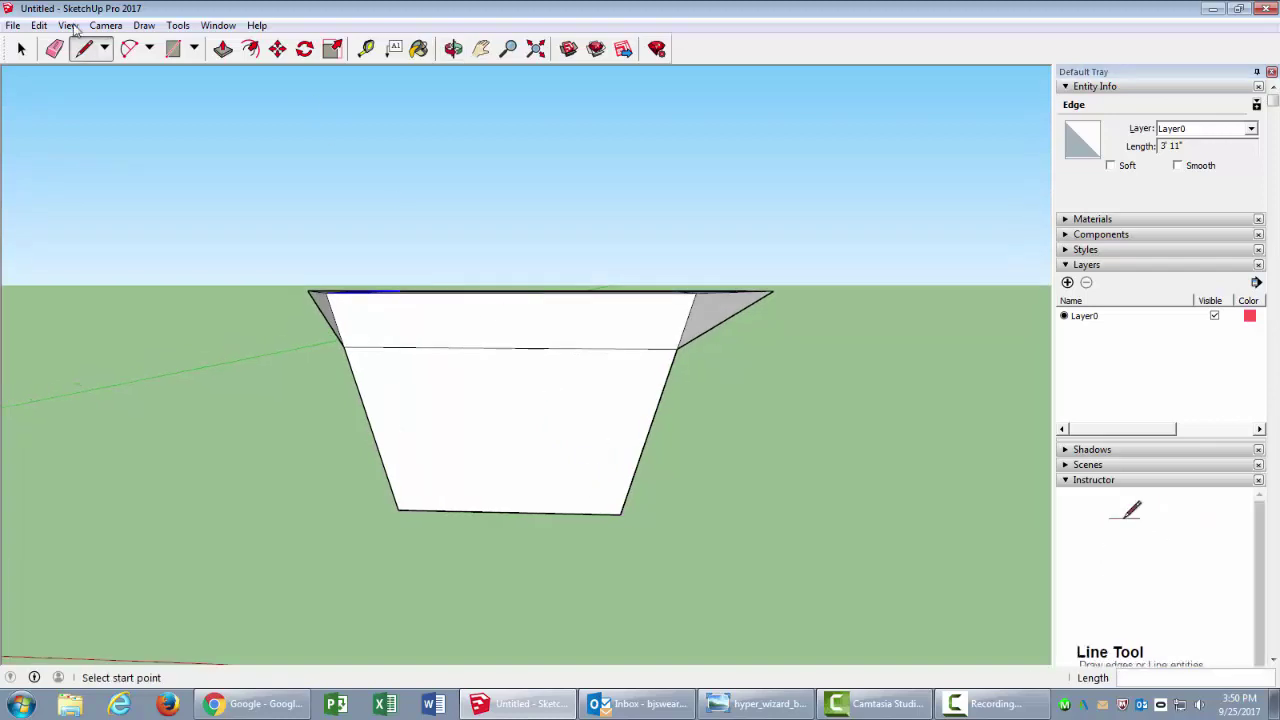
pyautogui.click(129, 49)
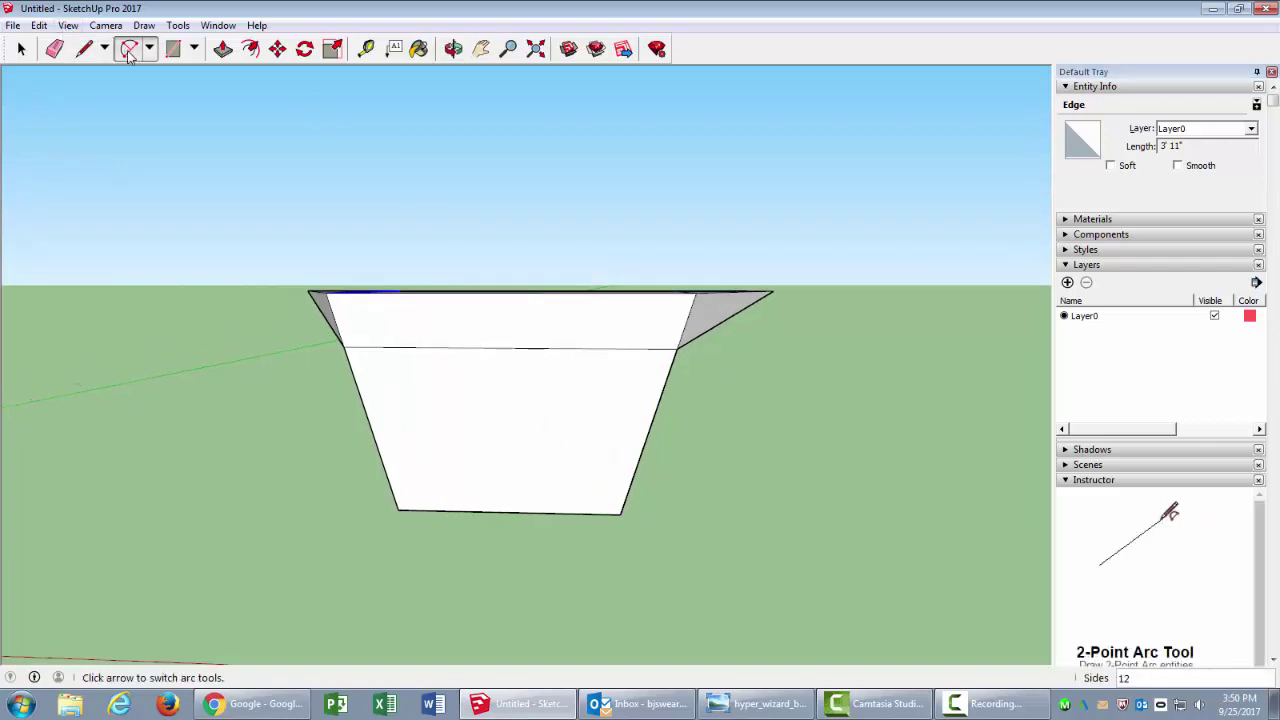
pyautogui.click(562, 513)
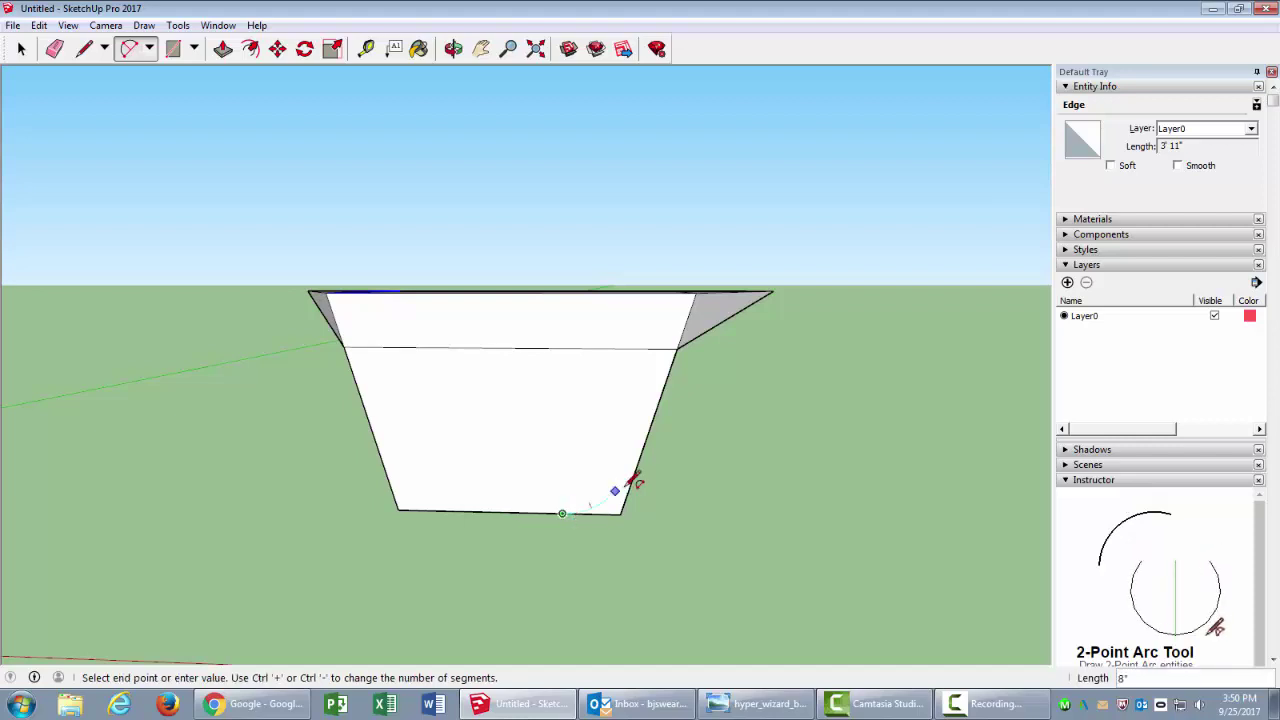
pyautogui.click(638, 462)
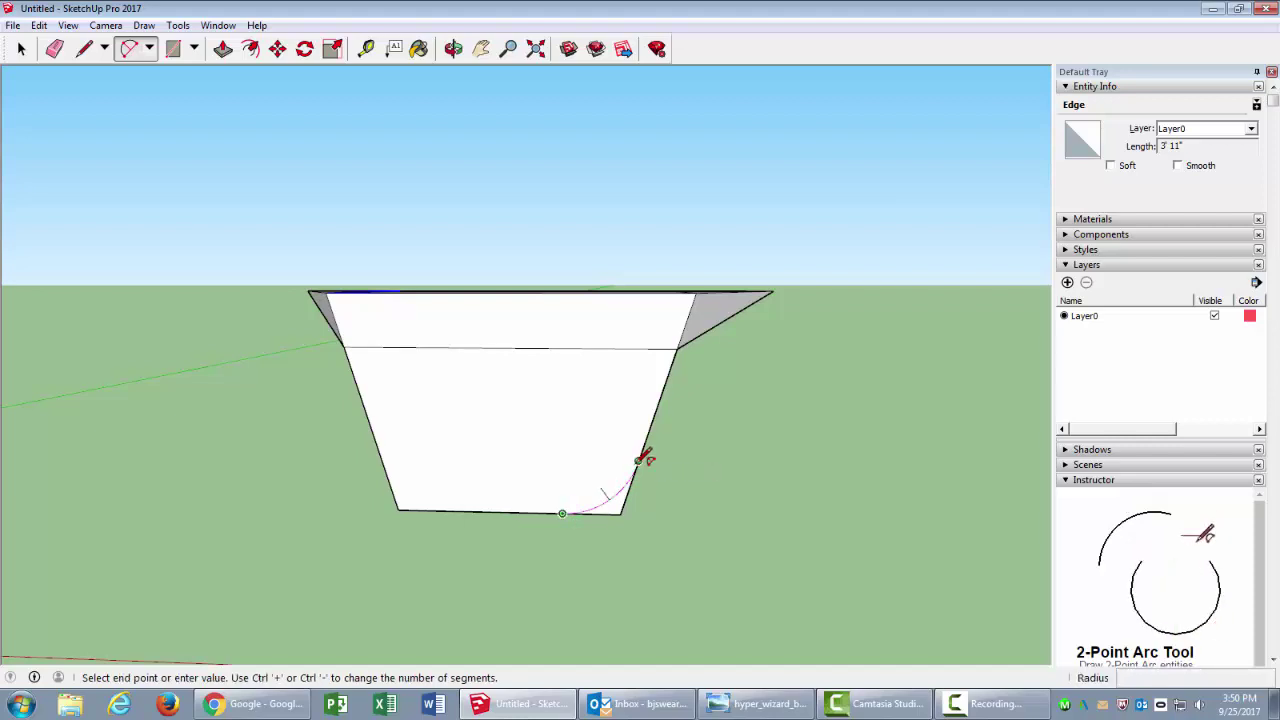
pyautogui.click(624, 481)
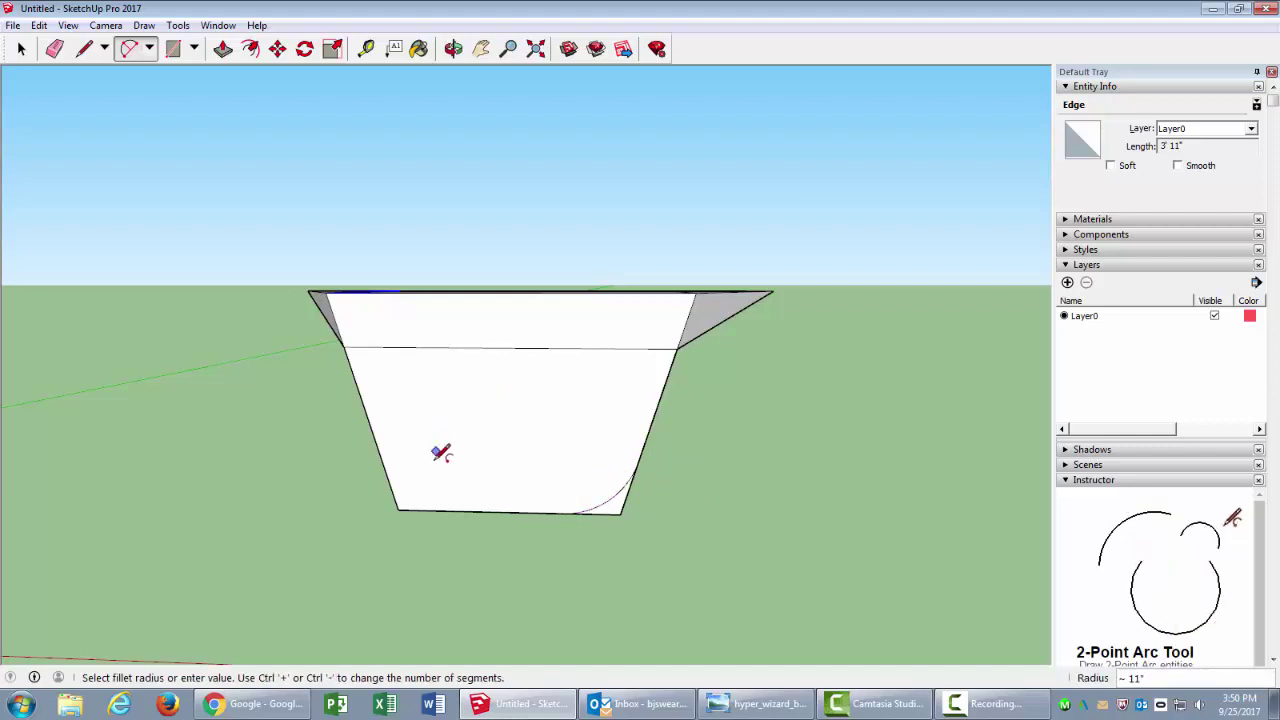
# Draw a matching tangent arc of about 11" radius across the front face's opposite lower corner, between its bend marks
pyautogui.click(381, 456)
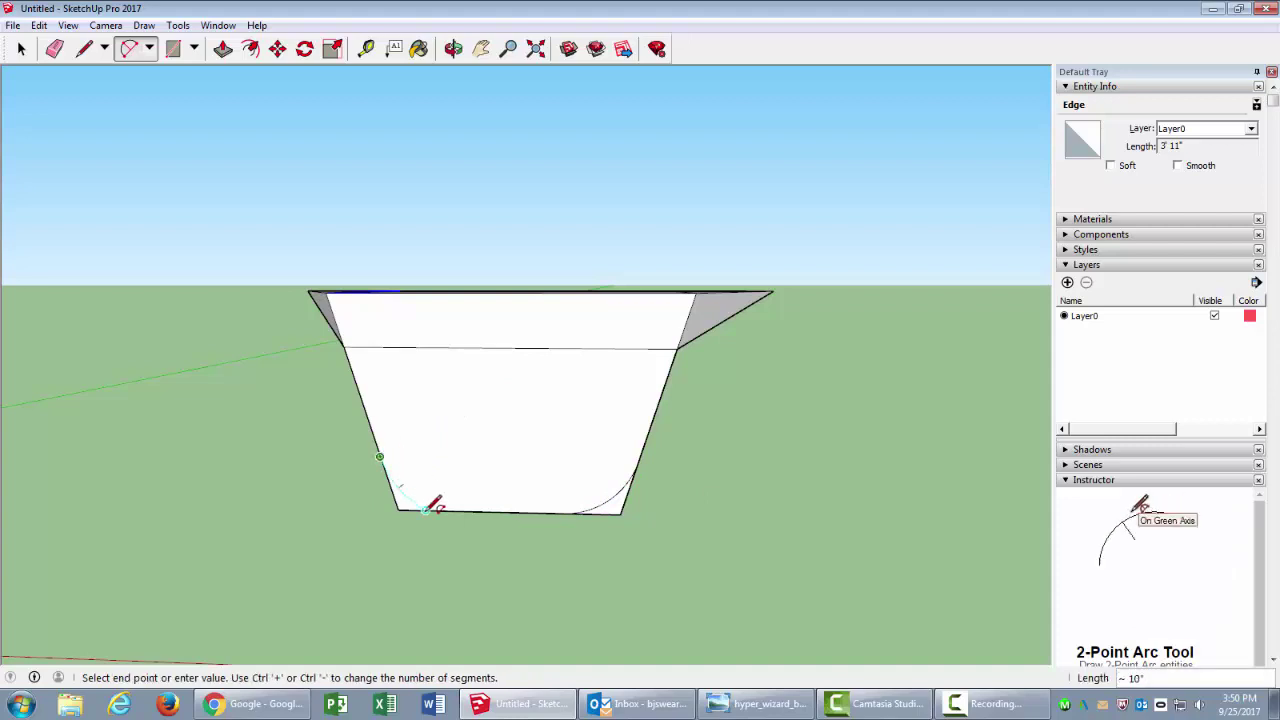
pyautogui.click(453, 510)
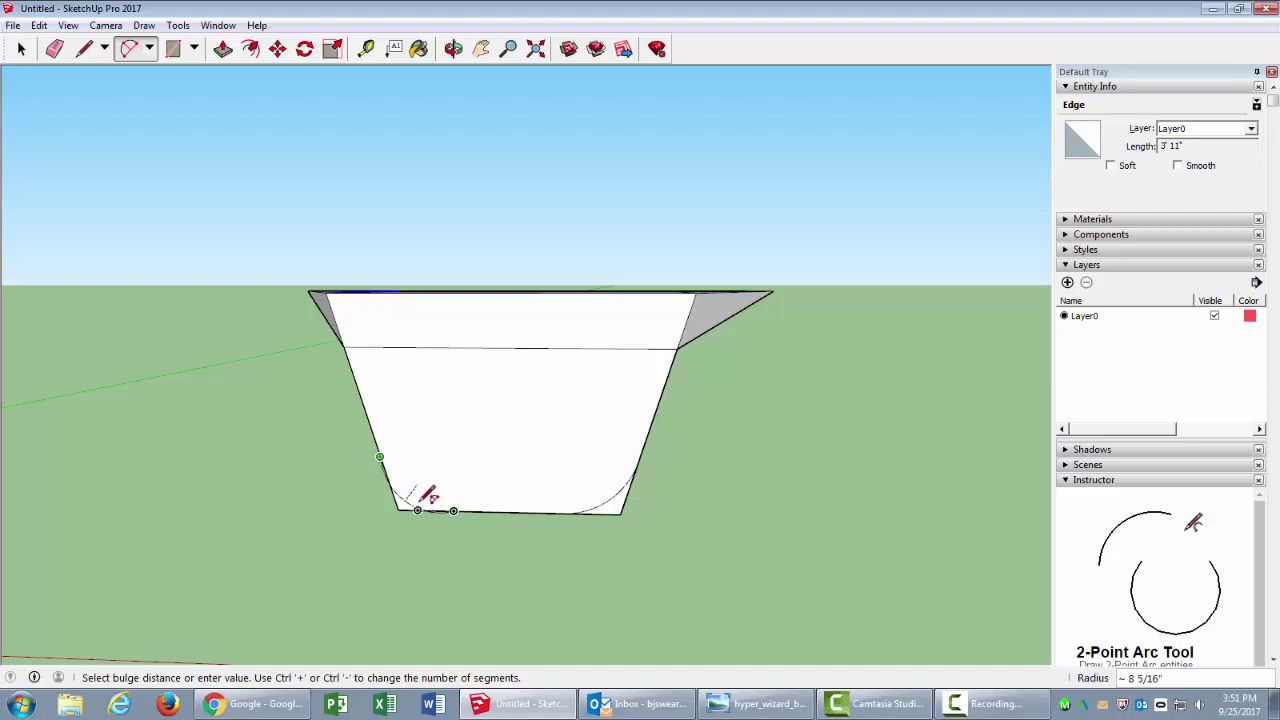
pyautogui.click(436, 495)
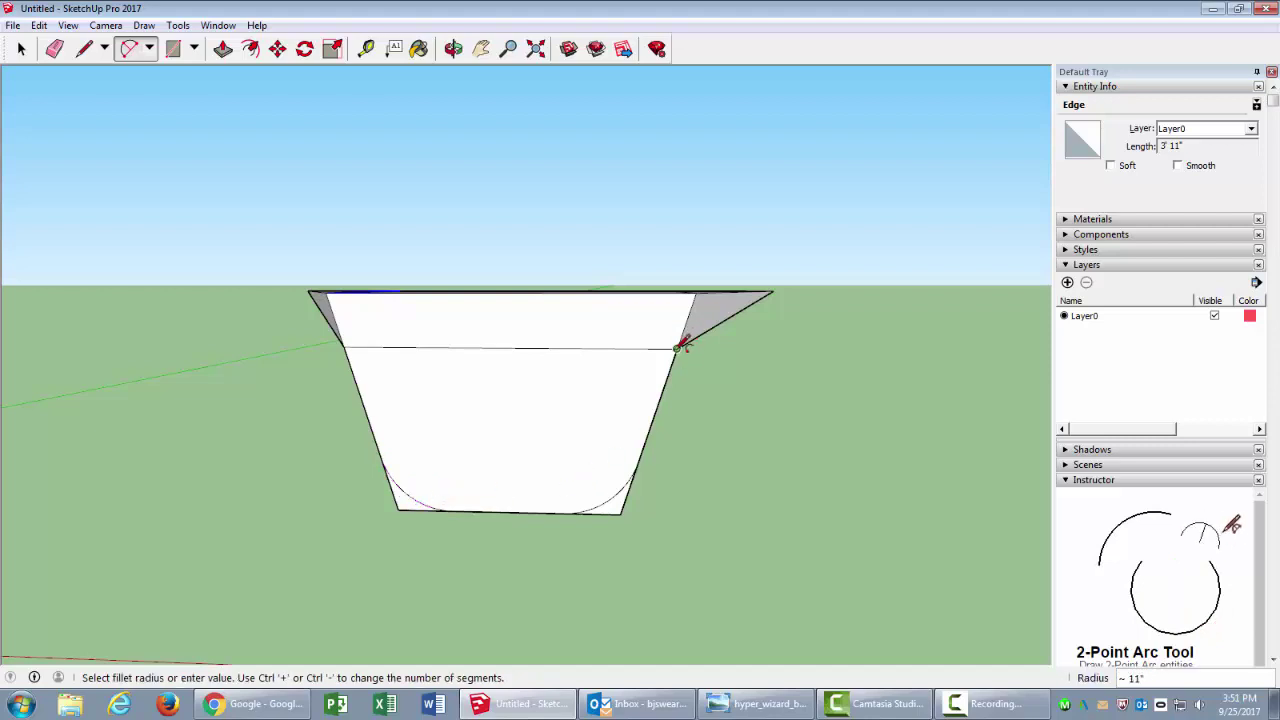
# Bring the handlebar reference photo into view and examine the upper bend leading to the grip
pyautogui.moveTo(738, 345); pyautogui.dragTo(520, 480, button='middle')
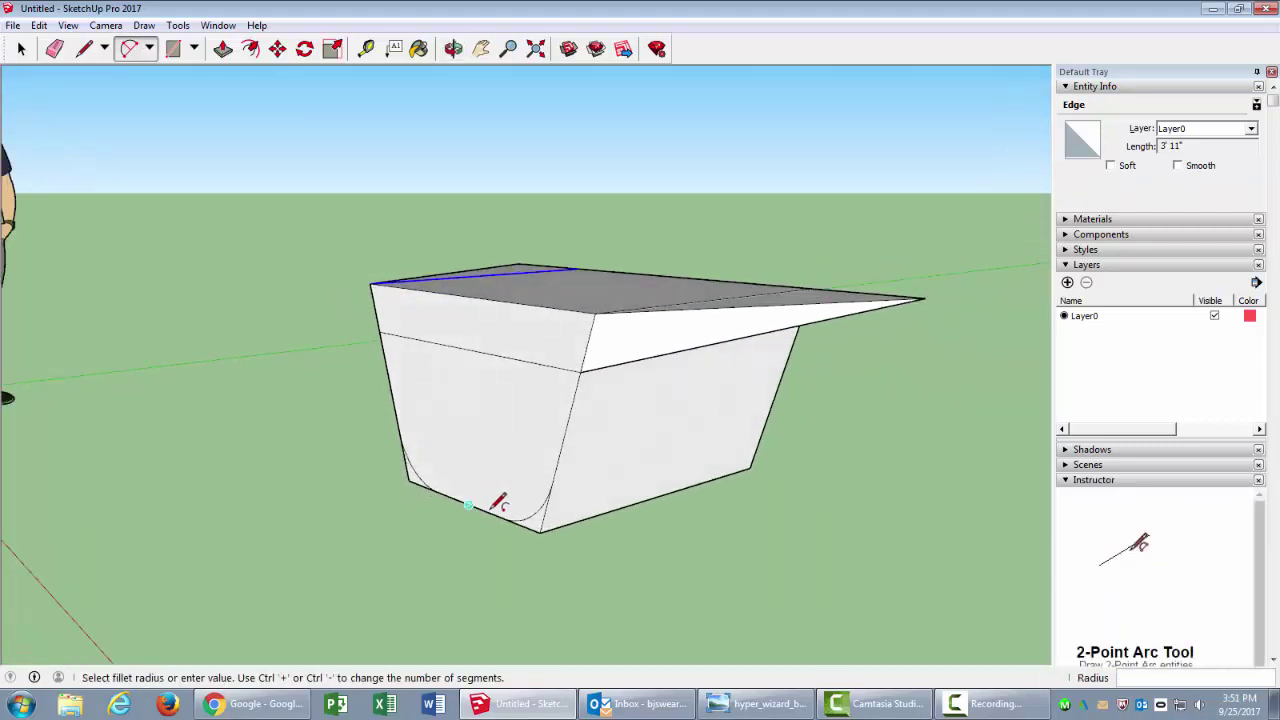
pyautogui.click(551, 490)
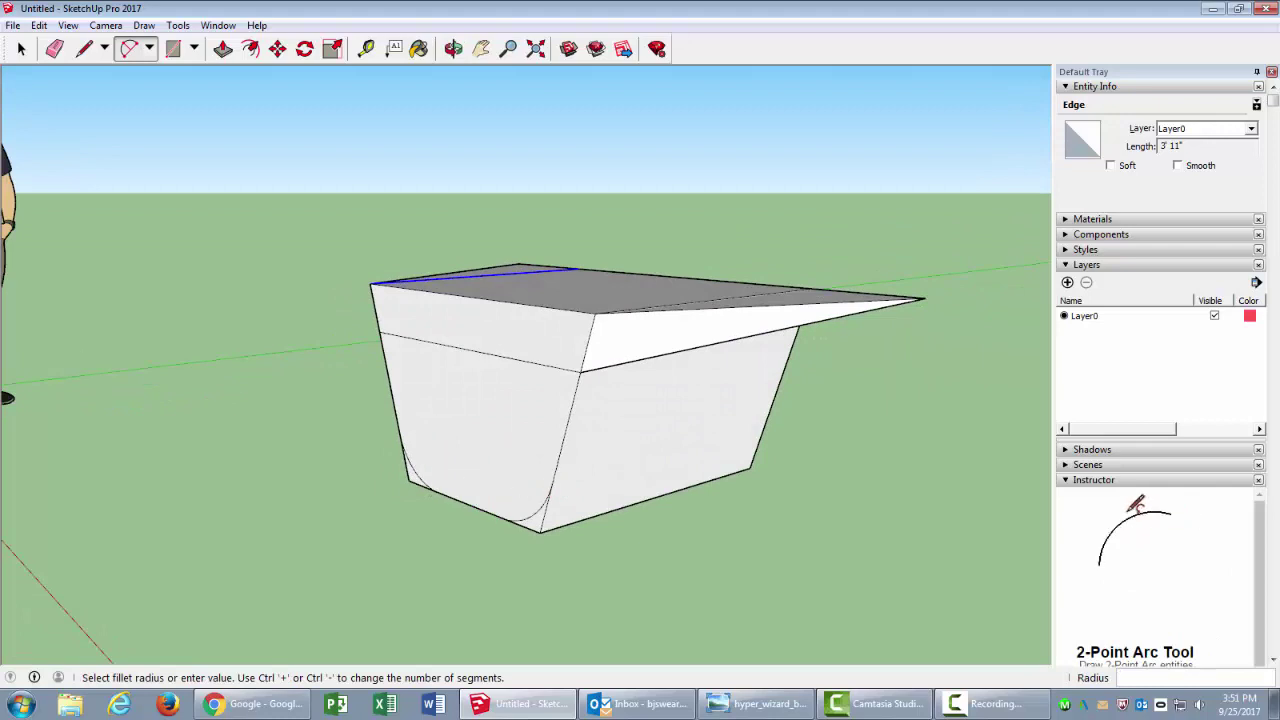
pyautogui.moveTo(0, 53)
pyautogui.mouseDown()
pyautogui.moveTo(444, 53)
pyautogui.moveTo(270, 70)
pyautogui.mouseUp()
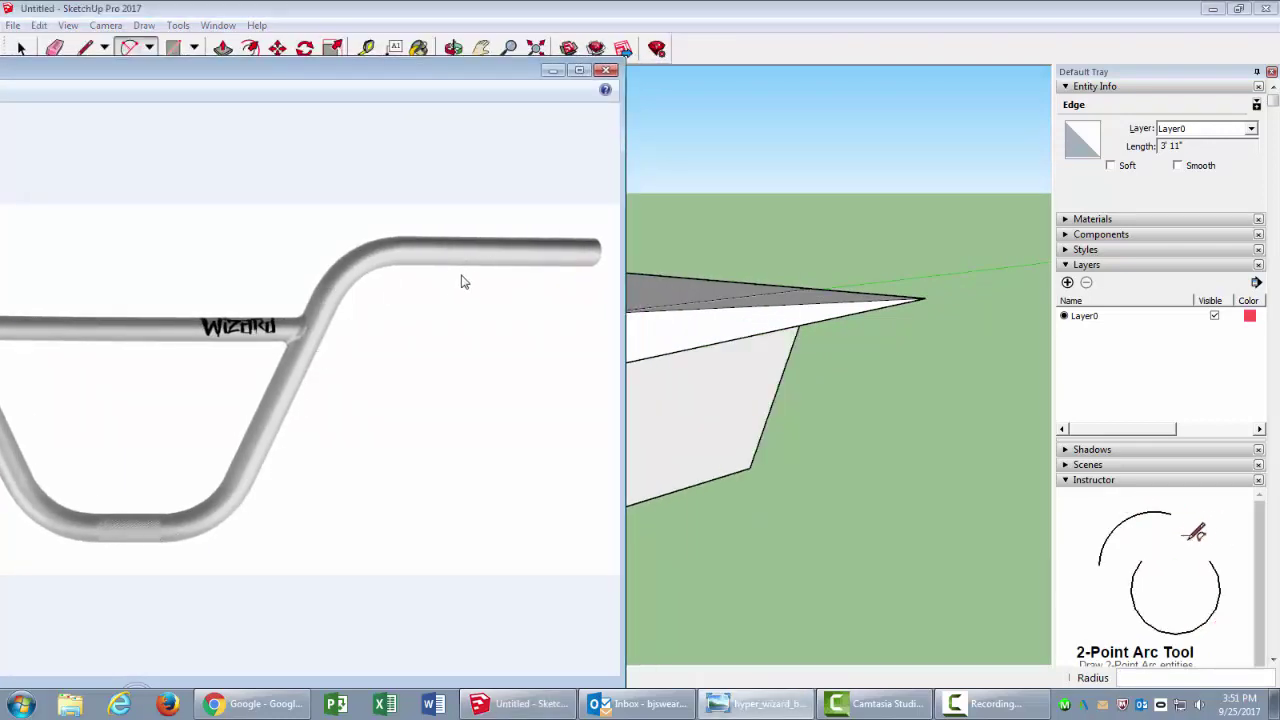
pyautogui.moveTo(496, 70); pyautogui.dragTo(40, 104)
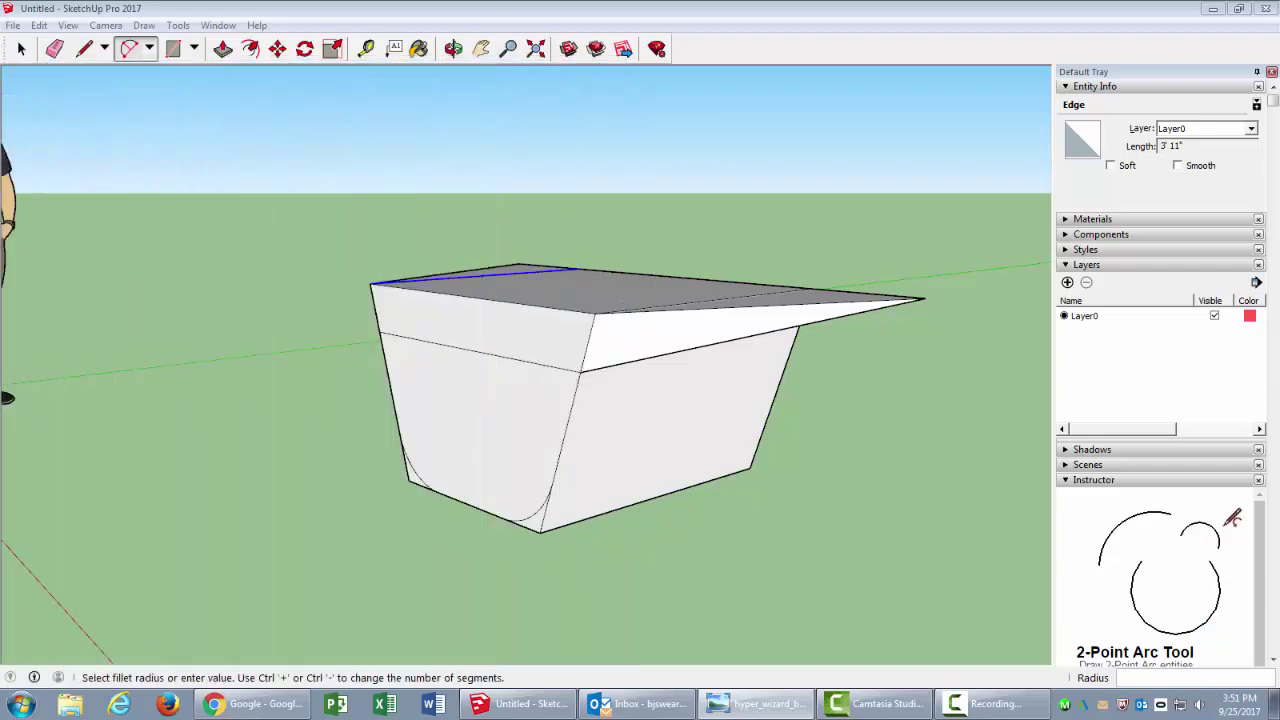
# Mark the grip bend's end with a short line from the front upper corner along the triangular face's upper edge
pyautogui.press('o')
pyautogui.moveTo(443, 466); pyautogui.dragTo(460, 435)
pyautogui.press('a')
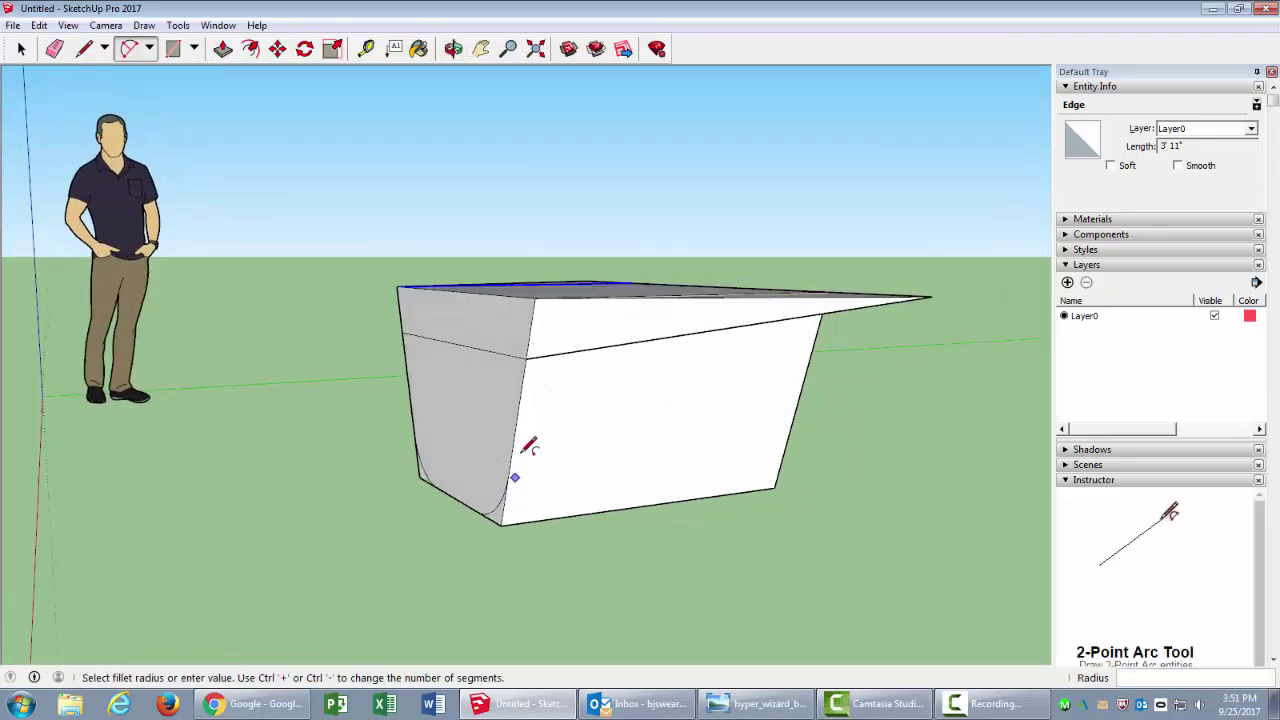
pyautogui.scroll(2, 545, 335)
pyautogui.scroll(1, 545, 335)
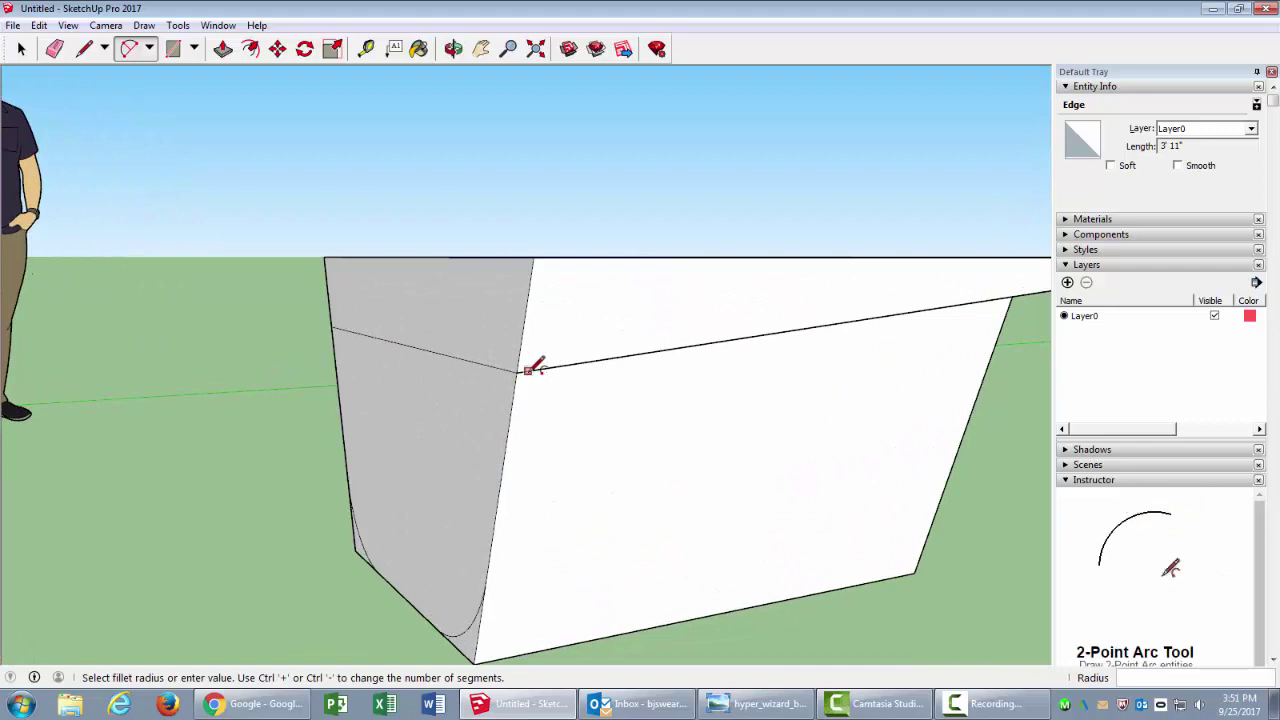
pyautogui.moveTo(554, 329); pyautogui.dragTo(551, 351, button='middle')
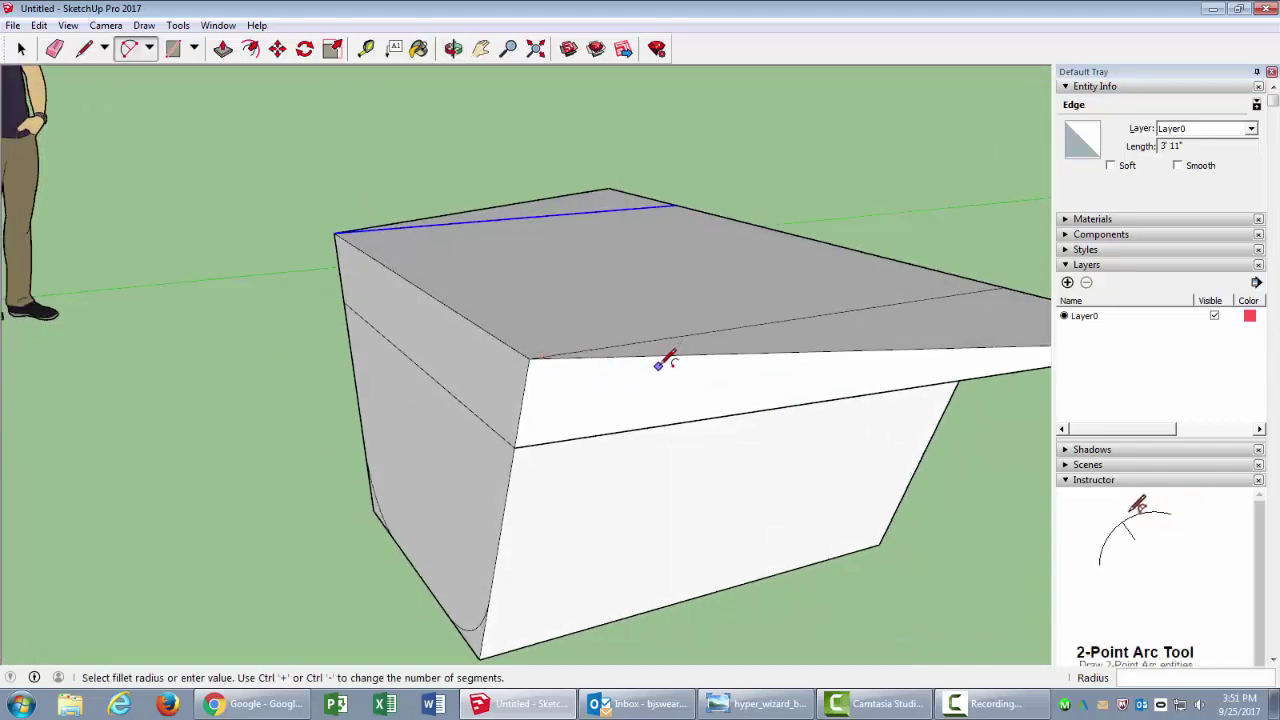
pyautogui.press('space')
pyautogui.press('l')
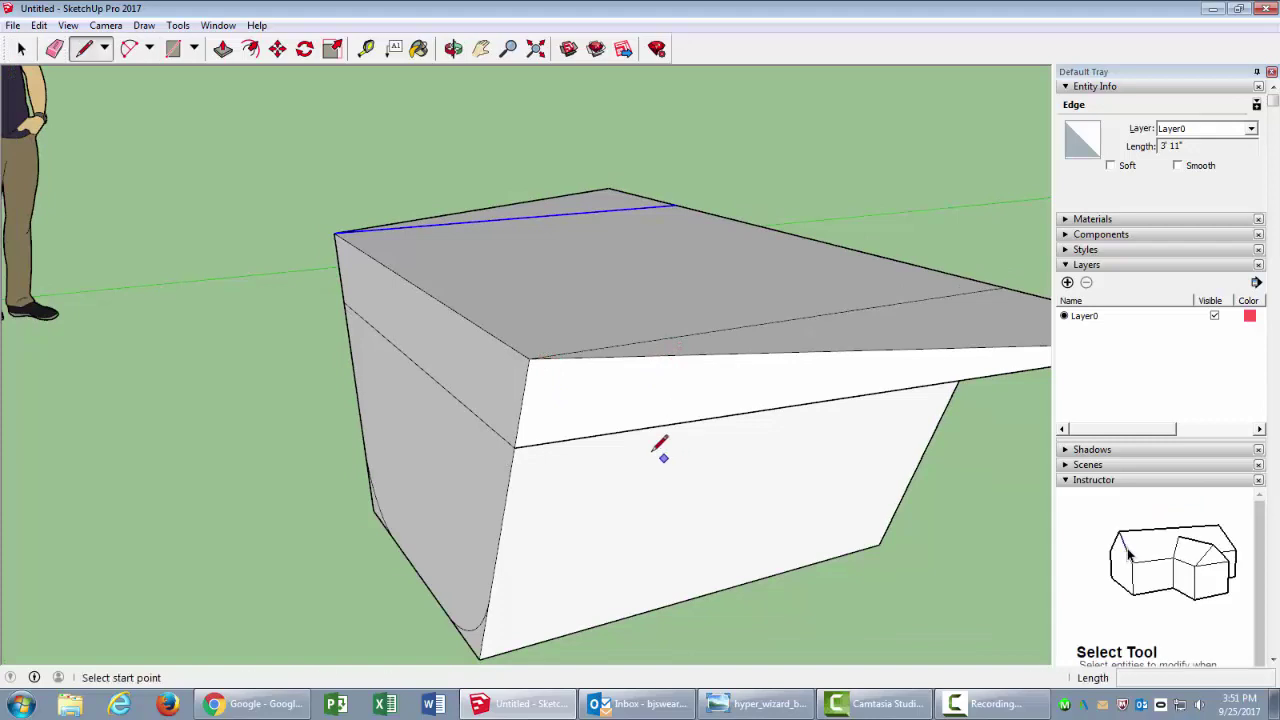
pyautogui.click(529, 357)
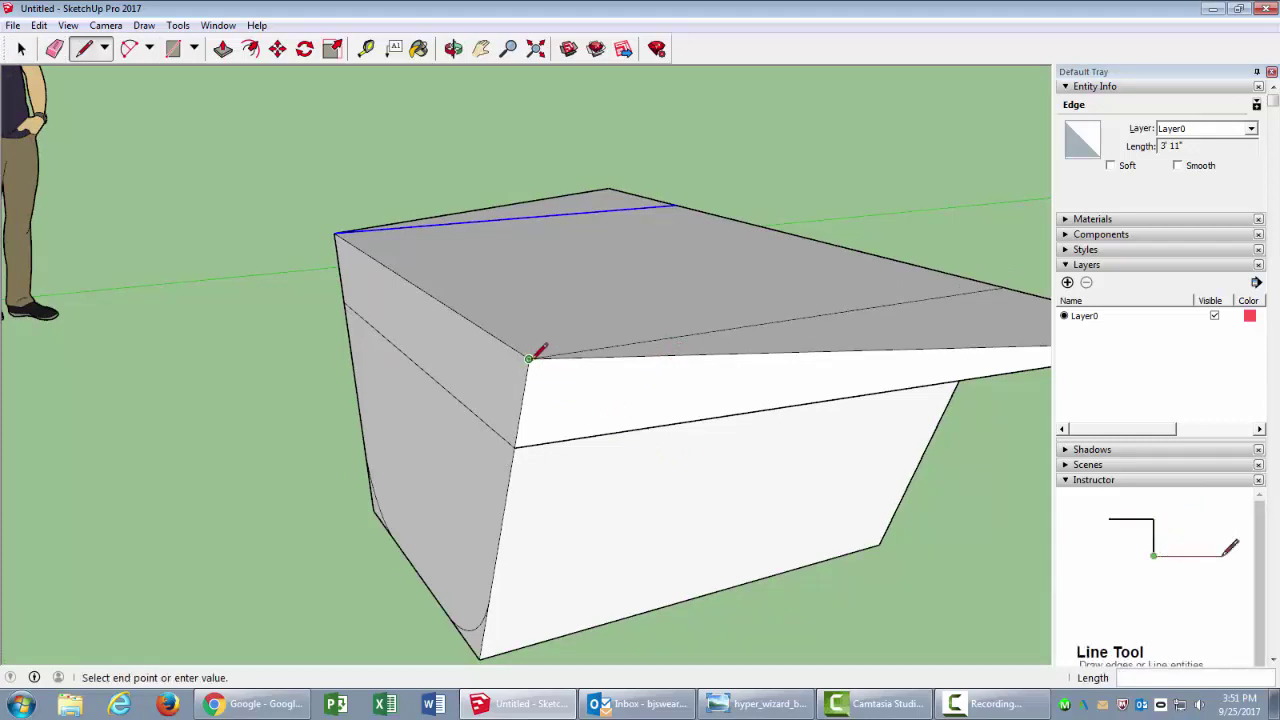
pyautogui.click(645, 355)
# Mark the opposite grip bend's end with a short line from the other front upper corner along that triangle's upper edge
pyautogui.moveTo(529, 362); pyautogui.dragTo(1017, 409, button='middle')
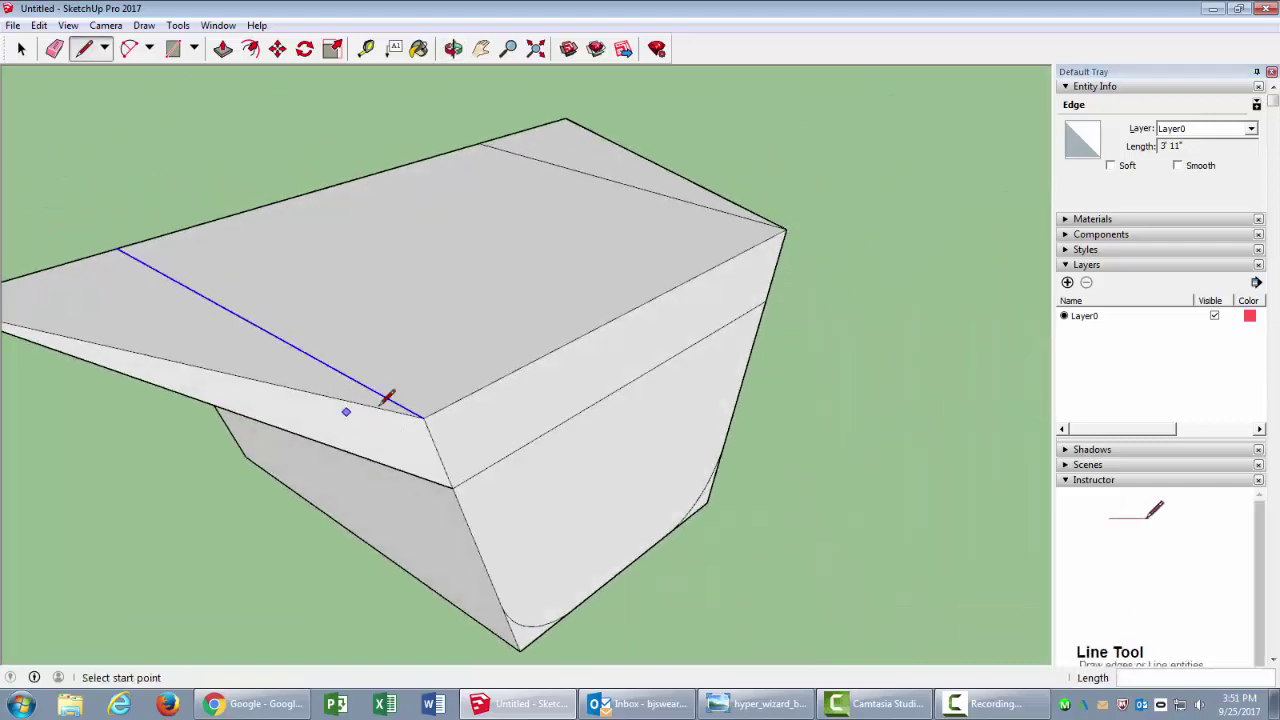
pyautogui.click(422, 415)
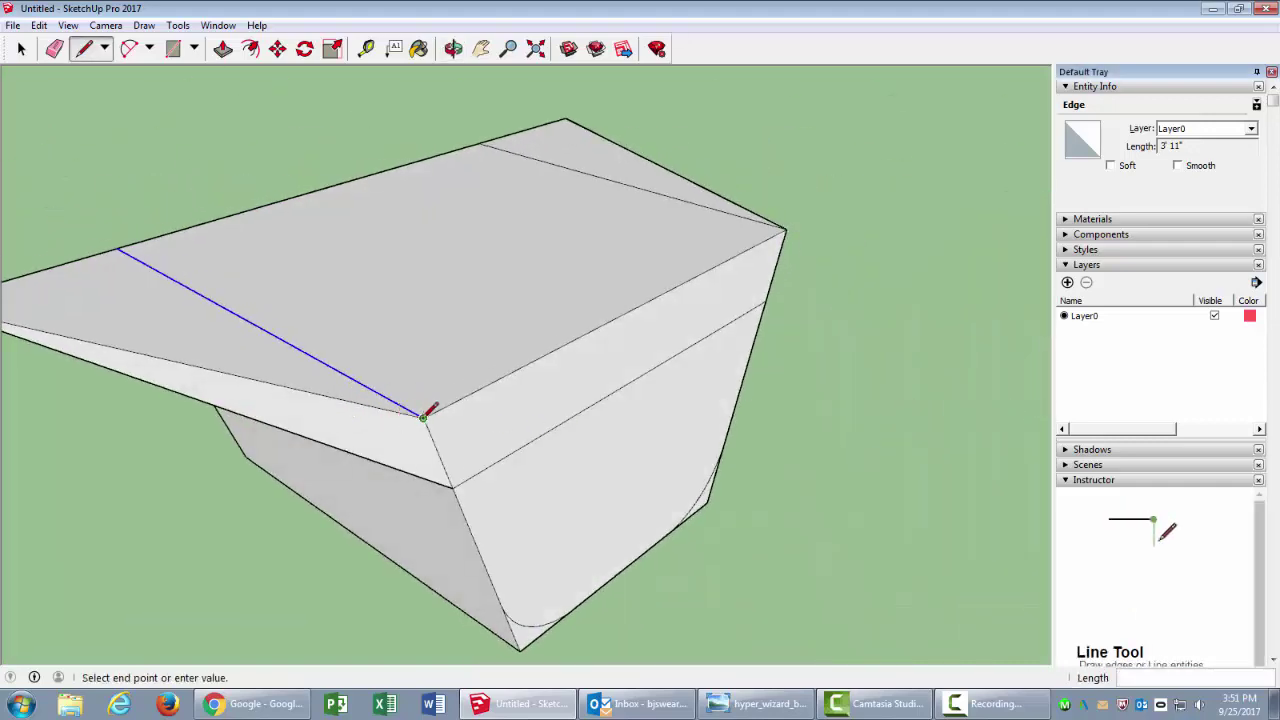
pyautogui.click(329, 395)
# Draw a two-point arc on one triangular face from the crossbar mark to the upper-edge bend mark, bulging about 2 1/4" toward the corner
pyautogui.moveTo(617, 409); pyautogui.dragTo(543, 383, button='middle')
pyautogui.moveTo(792, 437); pyautogui.dragTo(563, 454, button='middle')
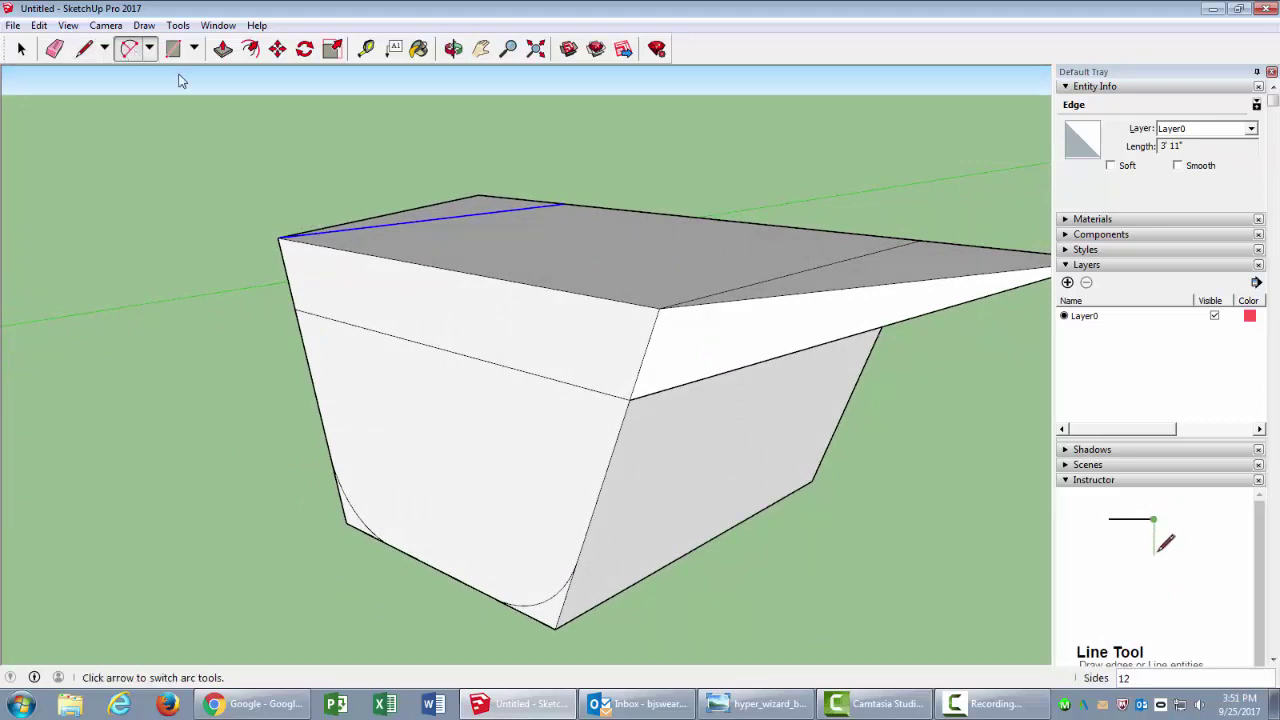
pyautogui.click(129, 48)
pyautogui.click(630, 399)
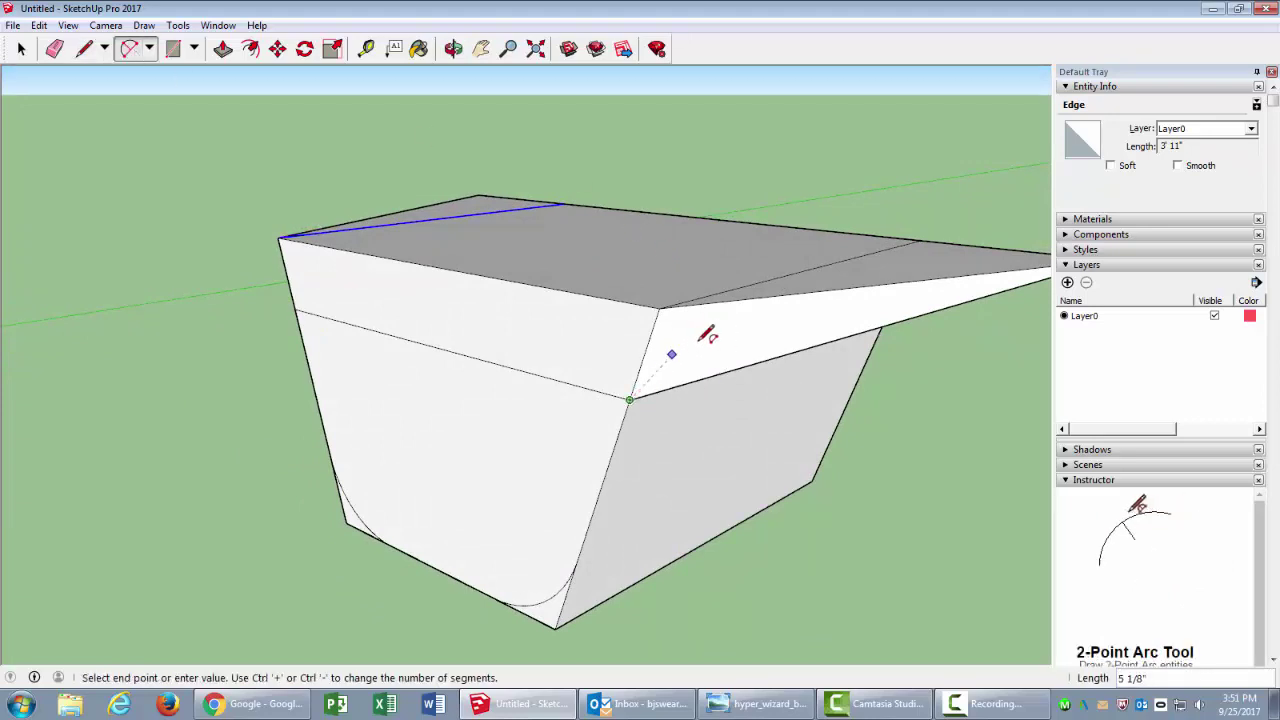
pyautogui.click(748, 298)
pyautogui.click(704, 318)
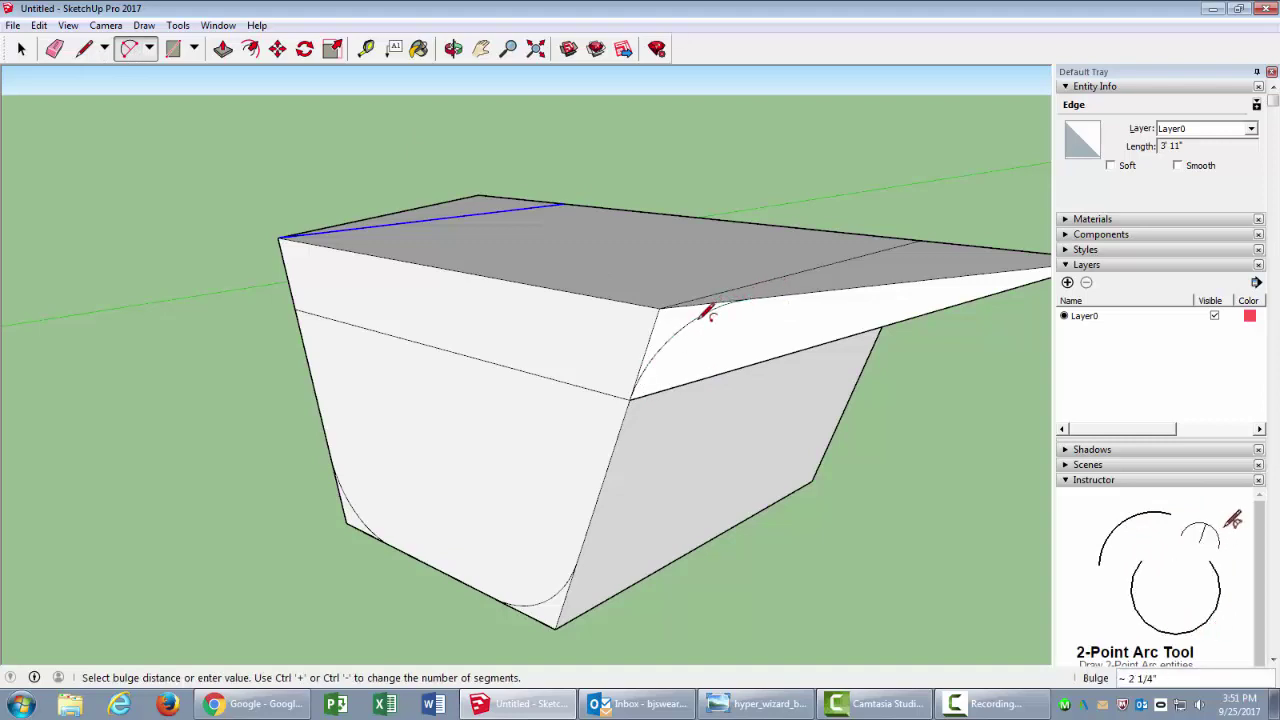
pyautogui.moveTo(271, 371)
pyautogui.mouseDown(button='middle')
pyautogui.moveTo(663, 409)
pyautogui.moveTo(362, 449)
pyautogui.moveTo(389, 426)
pyautogui.mouseUp(button='middle')
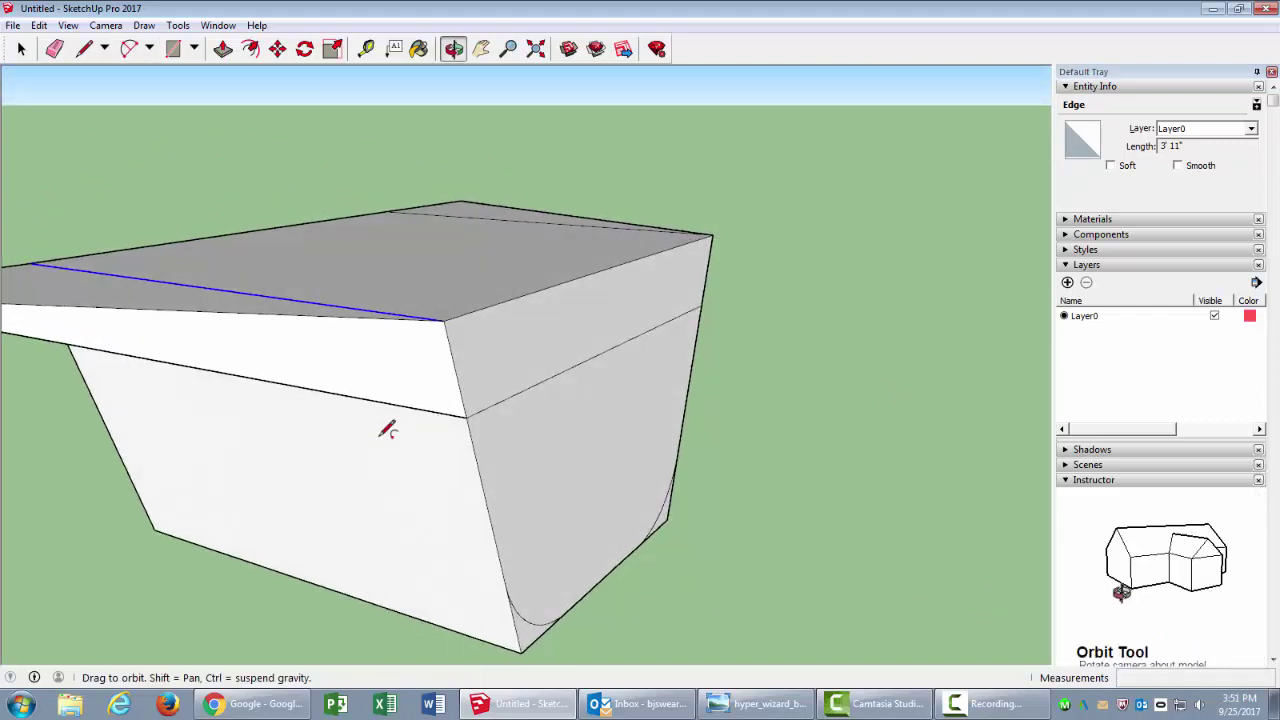
# Draw a two-point arc on the other triangular face from the crossbar mark to the upper-edge bend mark, bulging about 2 1/4" toward the corner
pyautogui.click(466, 416)
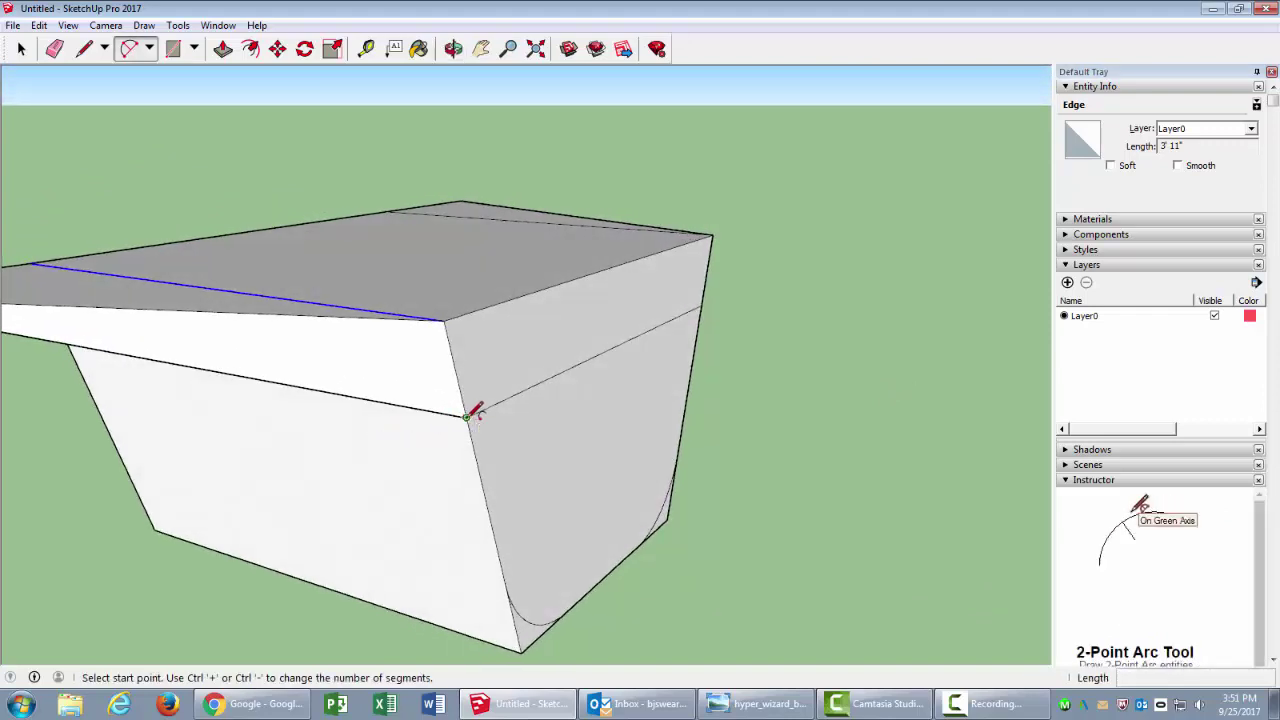
pyautogui.click(331, 316)
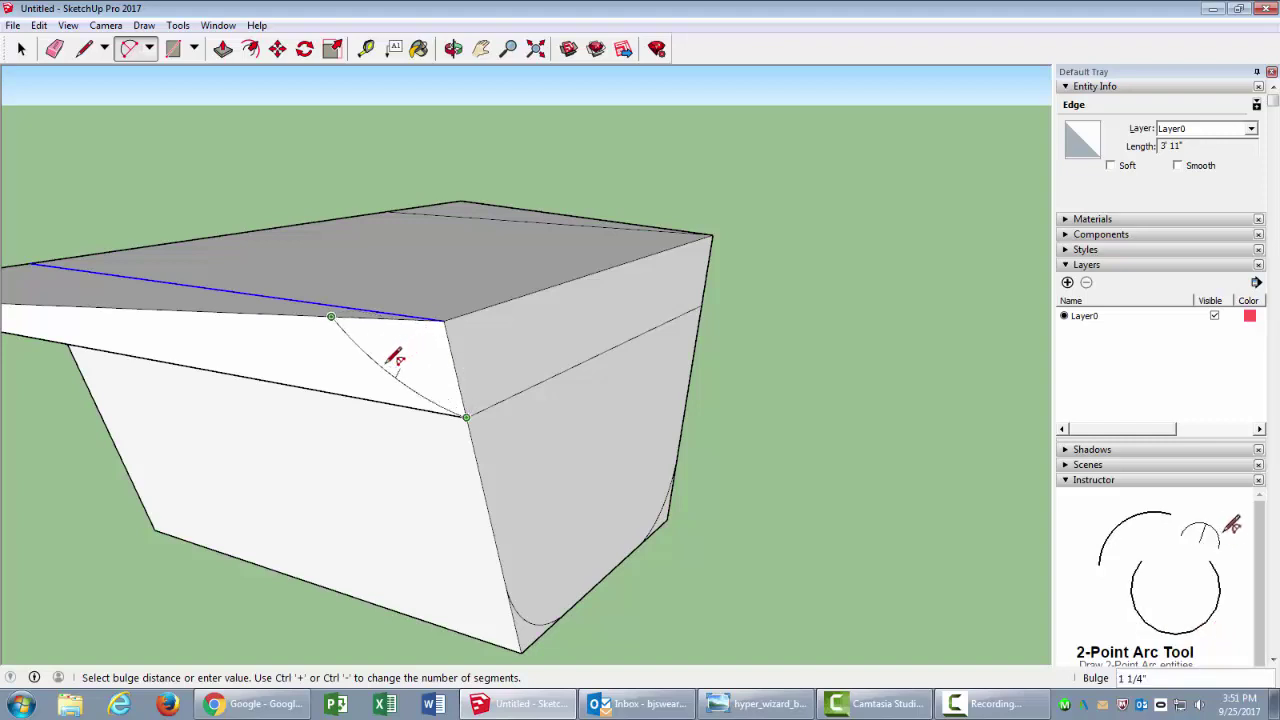
pyautogui.moveTo(366, 374); pyautogui.dragTo(600, 335, button='middle')
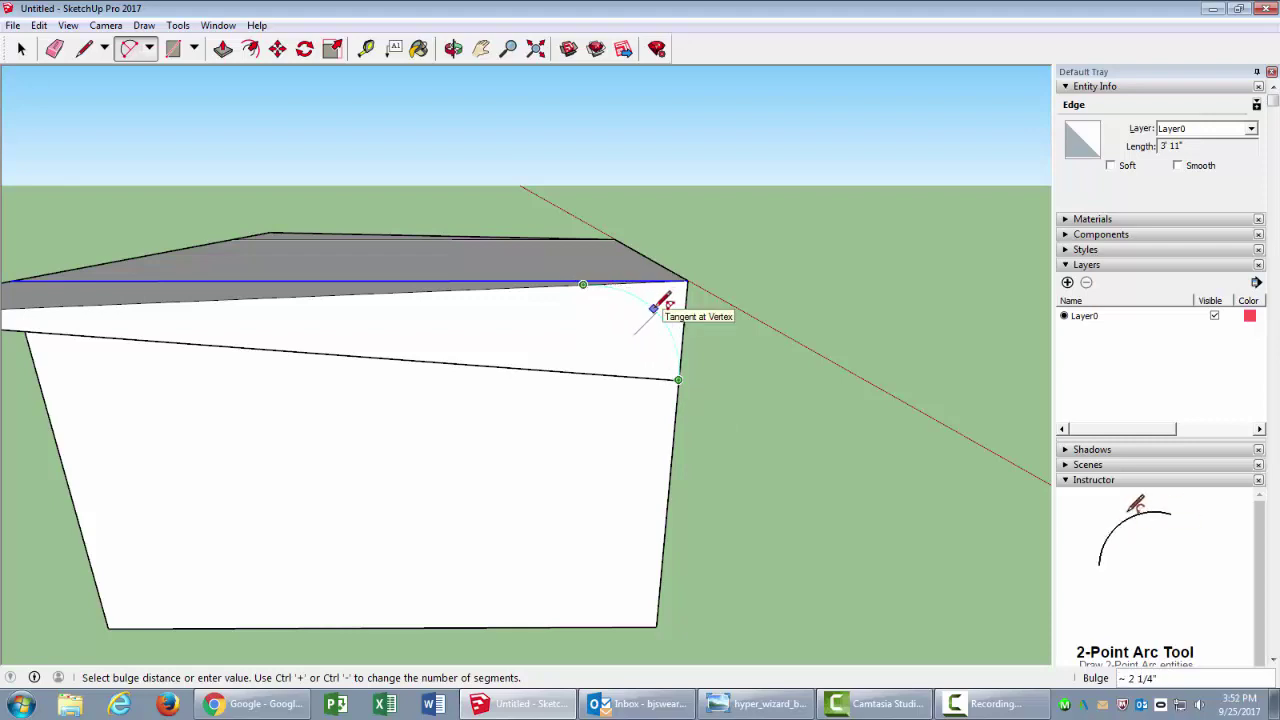
pyautogui.click(660, 308)
pyautogui.scroll(5, 686, 300)
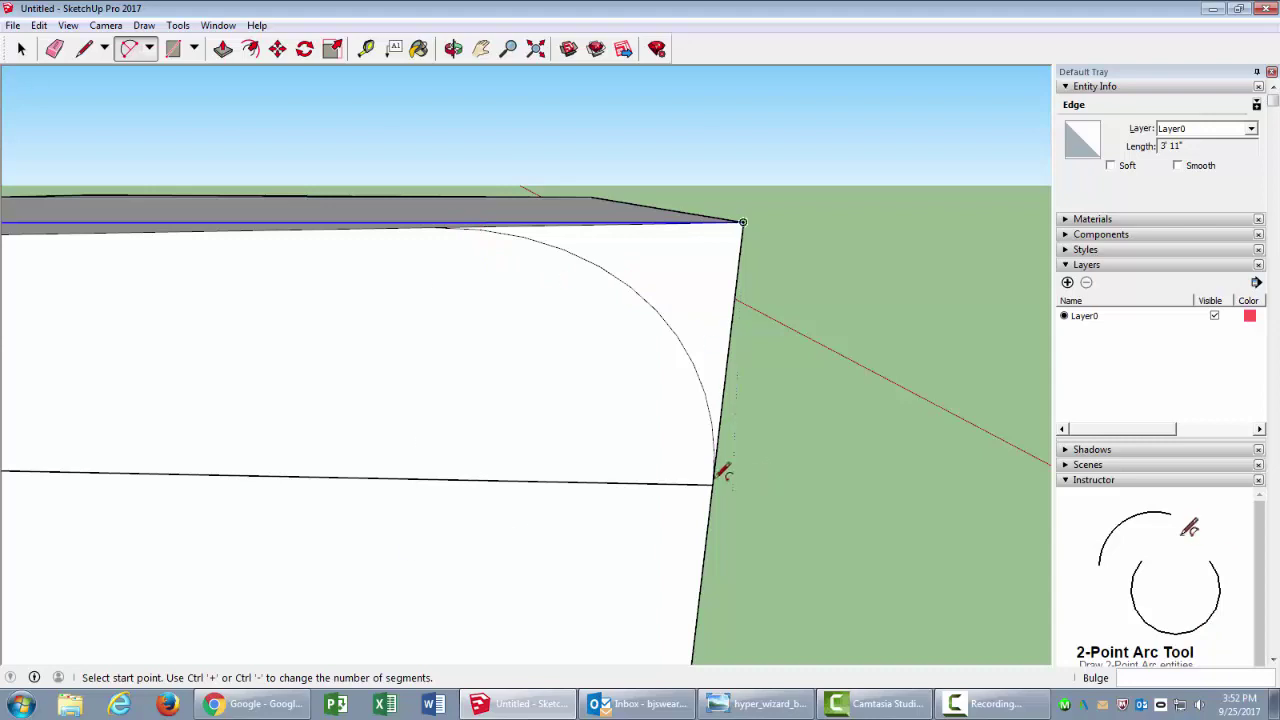
pyautogui.press('space')
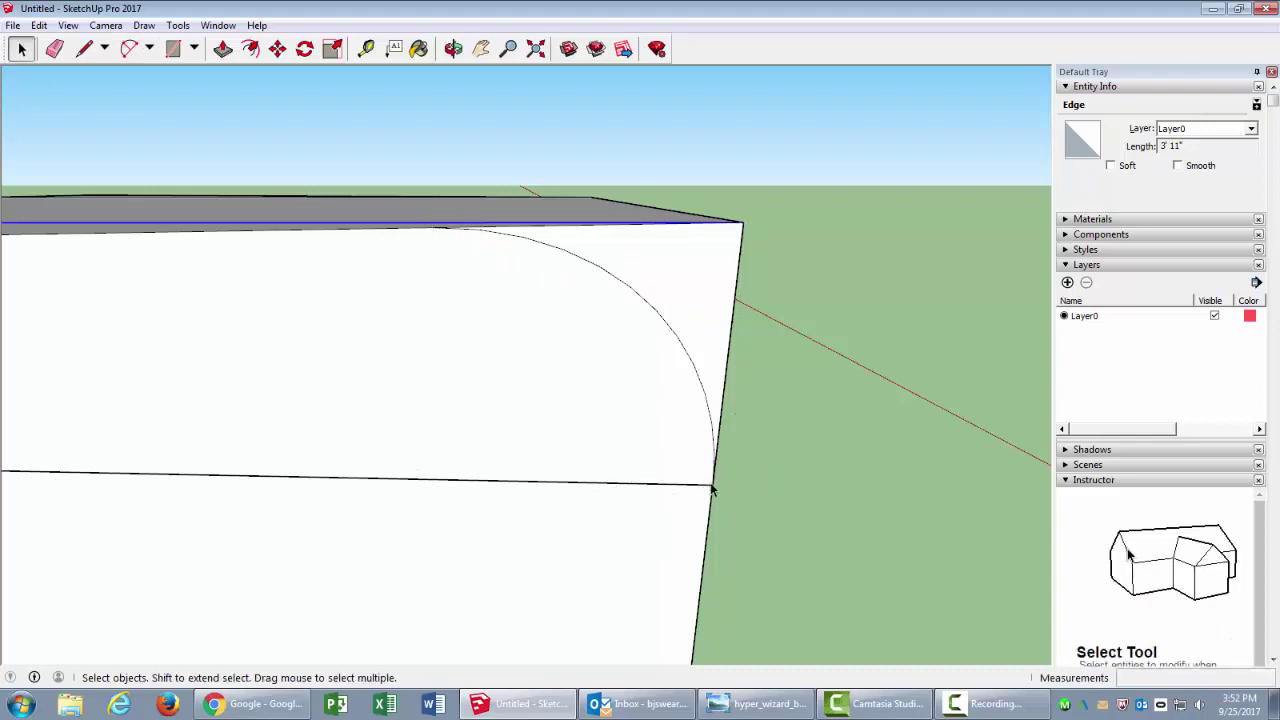
pyautogui.scroll(2, 712, 488)
pyautogui.moveTo(714, 480); pyautogui.dragTo(420, 503, button='middle')
pyautogui.moveTo(535, 432); pyautogui.dragTo(491, 466, button='middle')
# Erase the guide block's long top edges and the crossbar line to remove the top and front faces between the two sides
pyautogui.press('e')
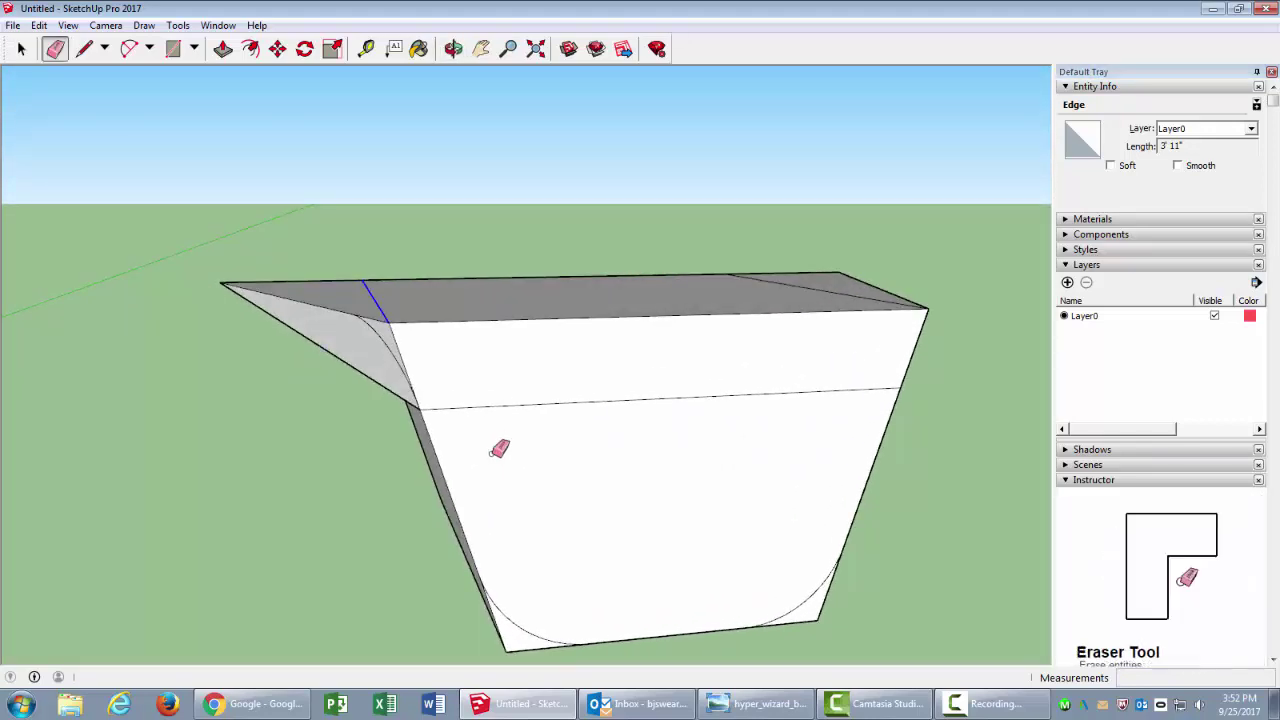
pyautogui.moveTo(614, 260); pyautogui.dragTo(629, 480)
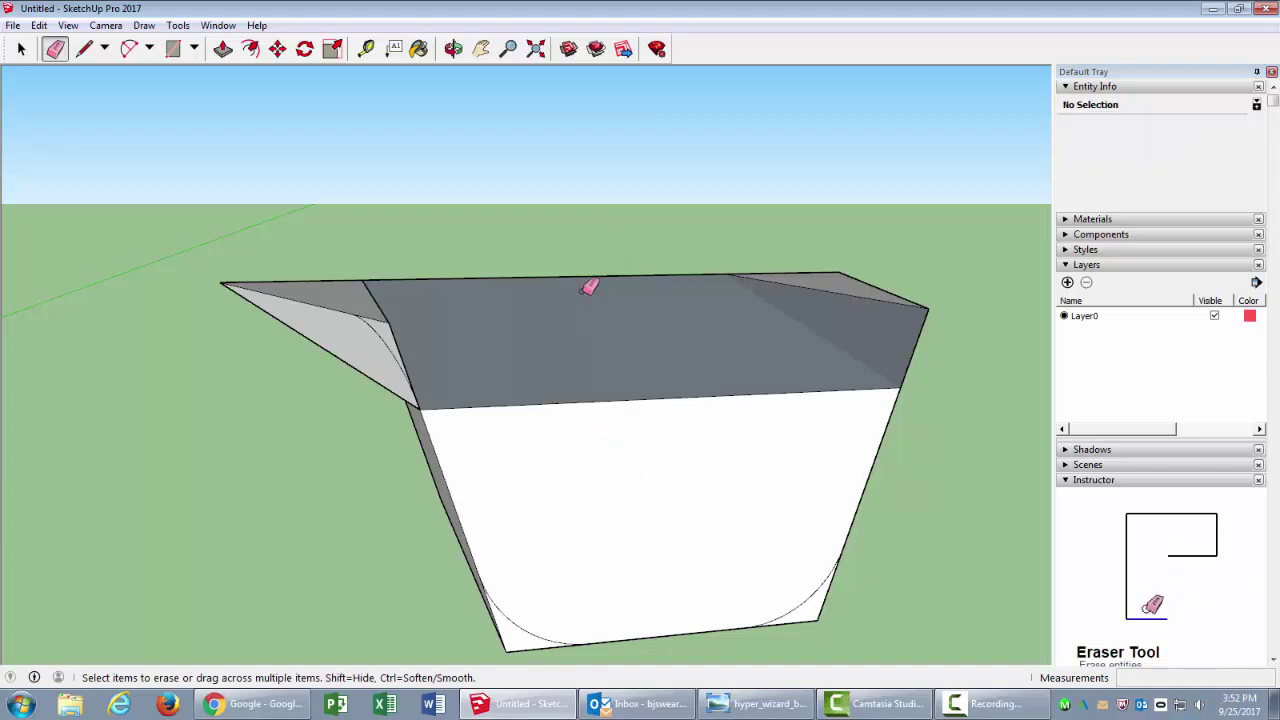
pyautogui.click(603, 406)
pyautogui.click(590, 398)
pyautogui.moveTo(580, 371)
pyautogui.mouseDown(button='middle')
pyautogui.moveTo(449, 434)
pyautogui.moveTo(553, 316)
pyautogui.mouseUp(button='middle')
pyautogui.click(485, 358)
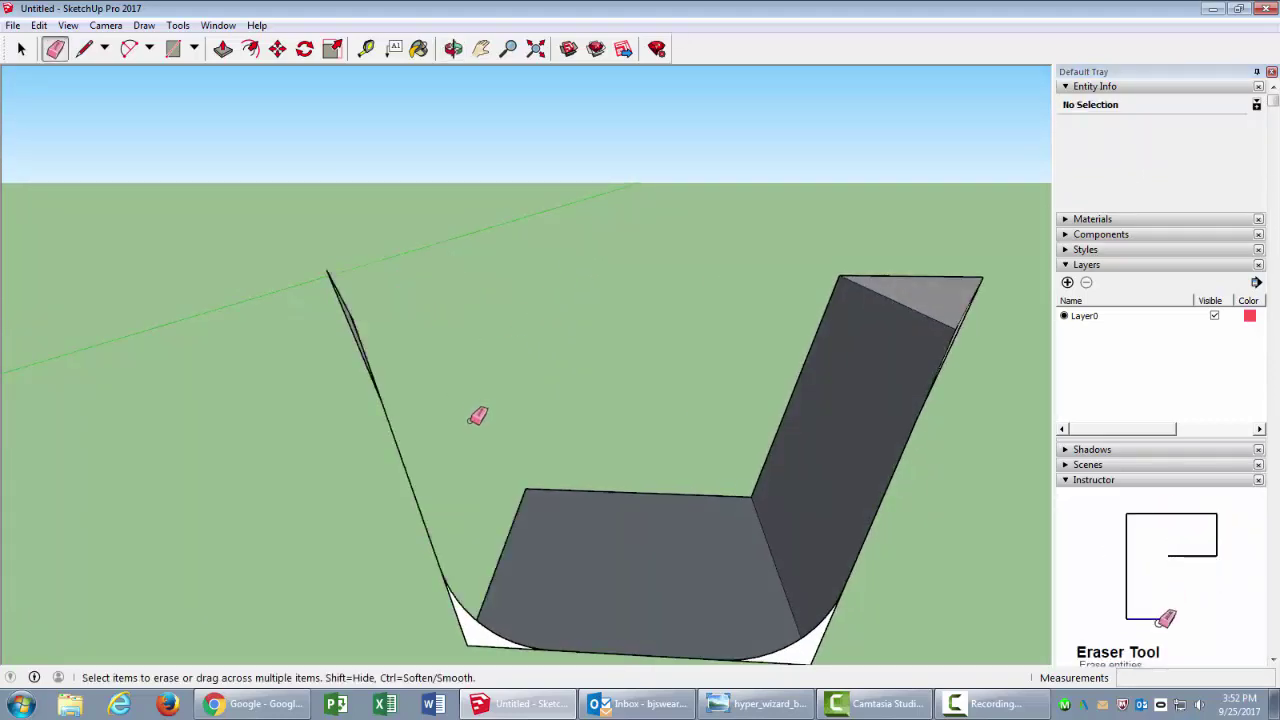
# Erase the leftover triangle edge and outer corner around the first grip bend, keeping the arc and grip line
pyautogui.moveTo(474, 414)
pyautogui.mouseDown(button='middle')
pyautogui.moveTo(626, 349)
pyautogui.moveTo(320, 397)
pyautogui.mouseUp(button='middle')
pyautogui.click(345, 376)
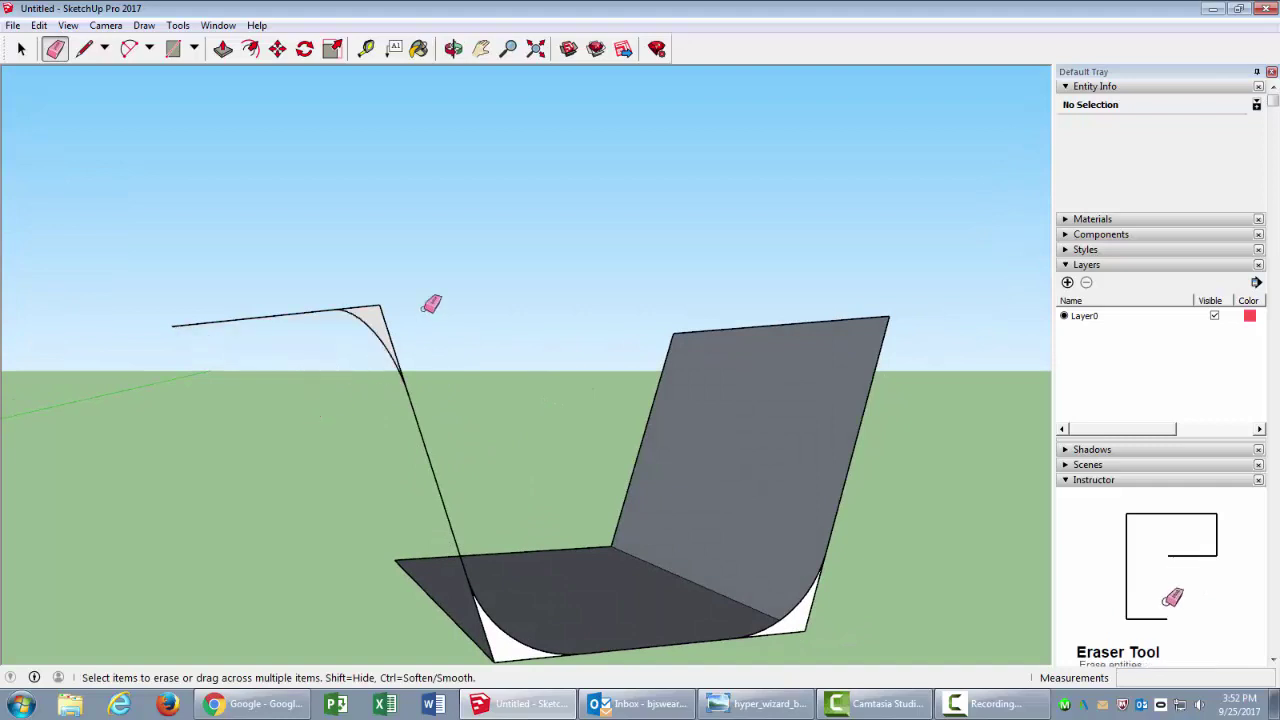
pyautogui.moveTo(379, 306); pyautogui.dragTo(457, 312)
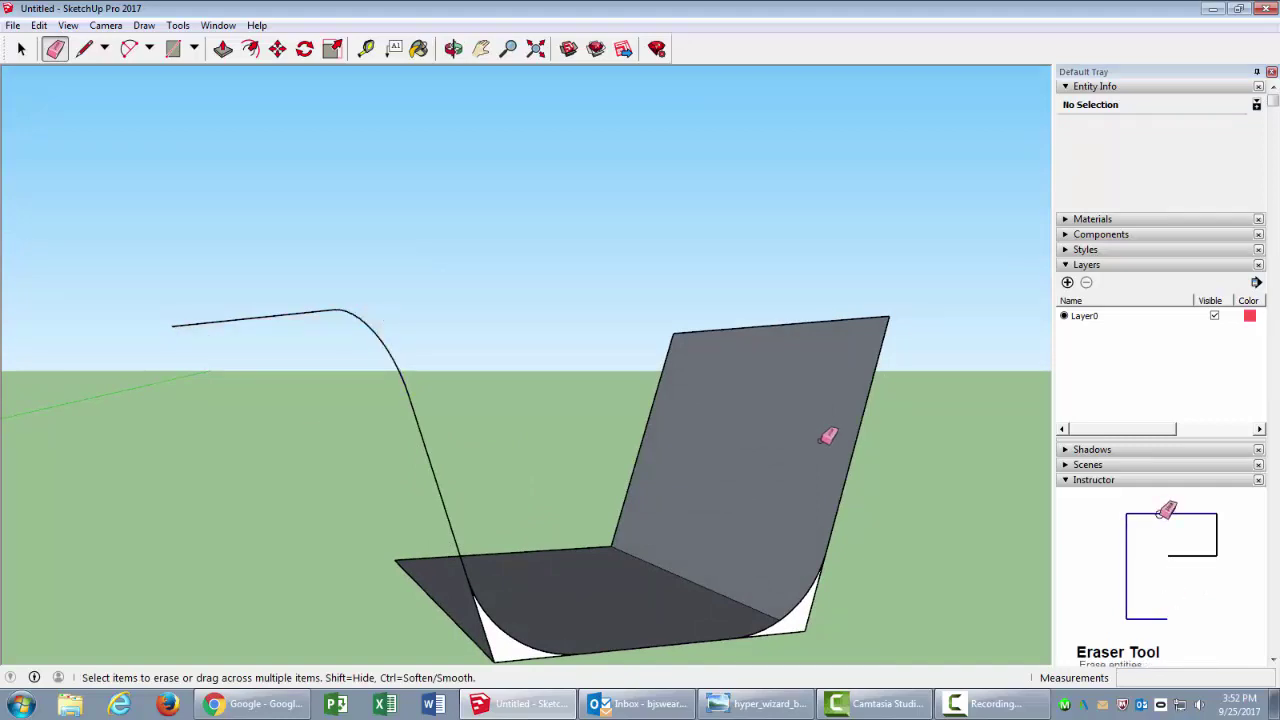
# Erase the outer corner and triangle edge at the second grip bend, along with the block's remaining side and bottom faces
pyautogui.moveTo(828, 436)
pyautogui.mouseDown(button='middle')
pyautogui.moveTo(437, 386)
pyautogui.moveTo(563, 400)
pyautogui.mouseUp(button='middle')
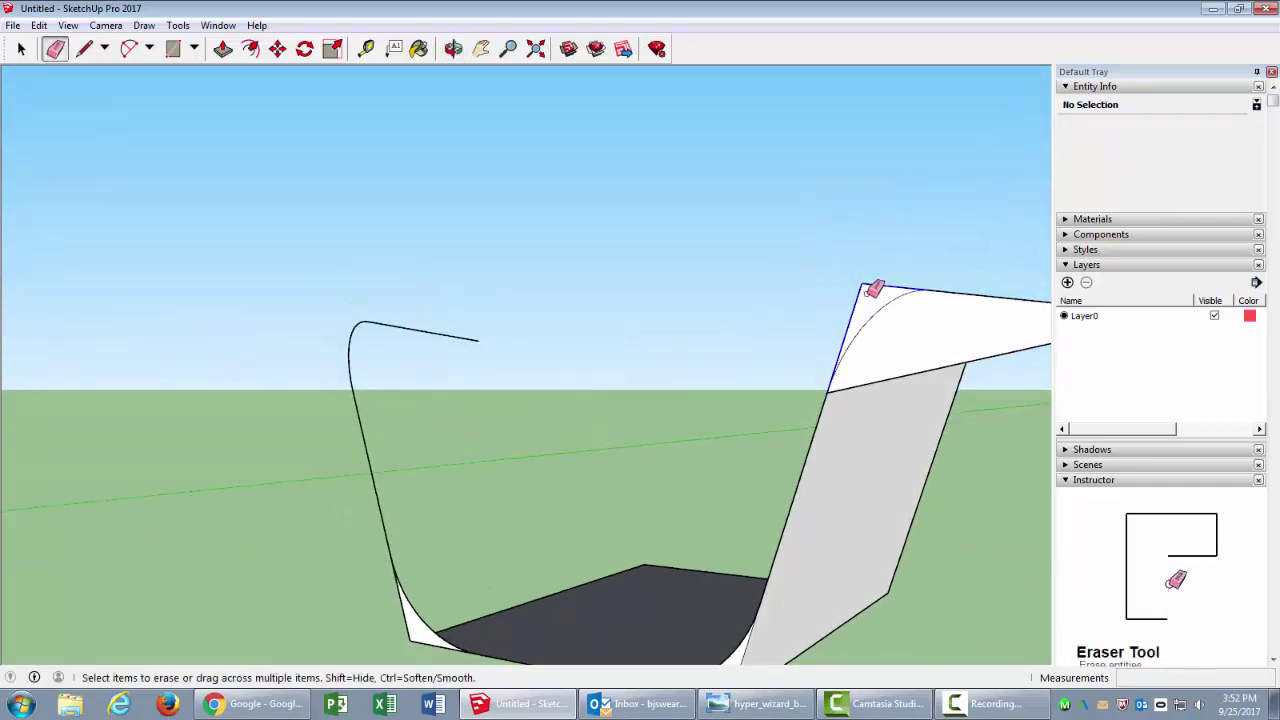
pyautogui.moveTo(873, 289); pyautogui.dragTo(872, 296)
pyautogui.moveTo(912, 492)
pyautogui.mouseDown()
pyautogui.moveTo(881, 540)
pyautogui.moveTo(681, 544)
pyautogui.moveTo(629, 595)
pyautogui.moveTo(610, 552)
pyautogui.moveTo(611, 595)
pyautogui.moveTo(815, 608)
pyautogui.moveTo(880, 597)
pyautogui.mouseUp()
pyautogui.moveTo(880, 597)
pyautogui.mouseDown(button='middle')
pyautogui.moveTo(713, 386)
pyautogui.moveTo(892, 311)
pyautogui.mouseUp(button='middle')
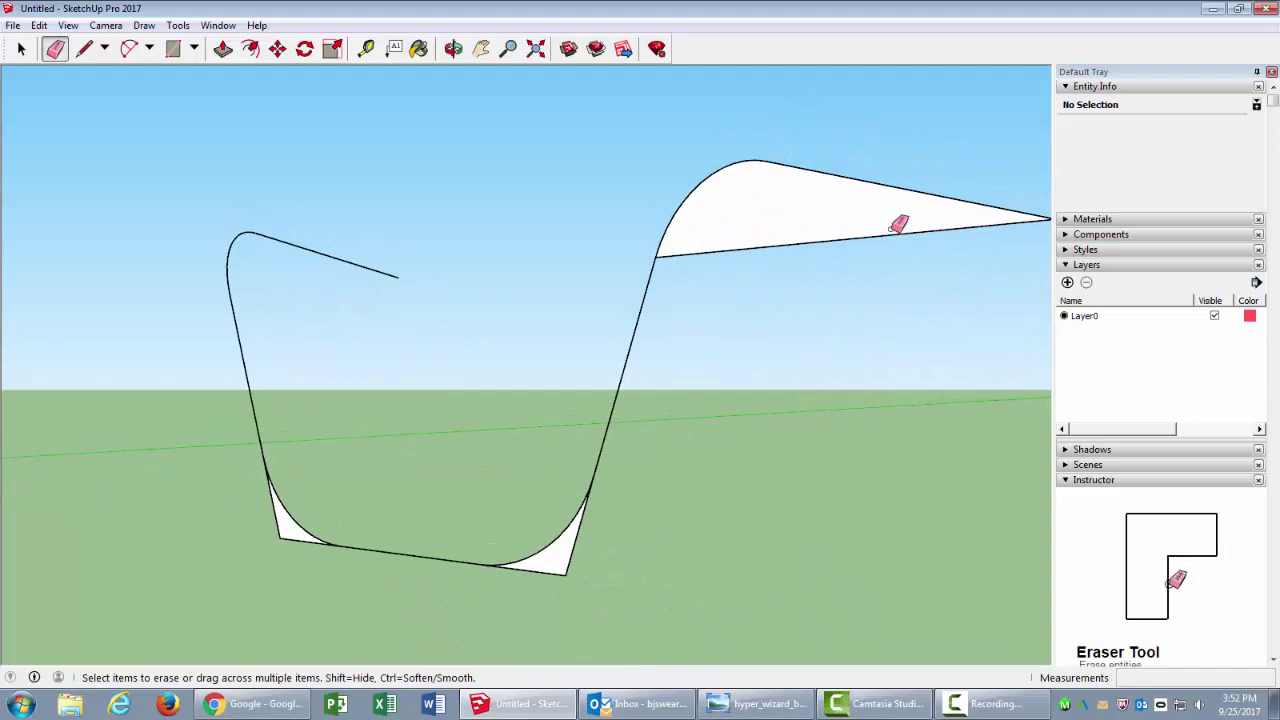
pyautogui.moveTo(899, 224)
pyautogui.mouseDown()
pyautogui.moveTo(894, 206)
pyautogui.moveTo(931, 263)
pyautogui.mouseUp()
# Erase the square corners outside both lower bend arcs, keeping only the rounded path
pyautogui.moveTo(931, 263)
pyautogui.mouseDown(button='middle')
pyautogui.moveTo(777, 320)
pyautogui.moveTo(553, 518)
pyautogui.mouseUp(button='middle')
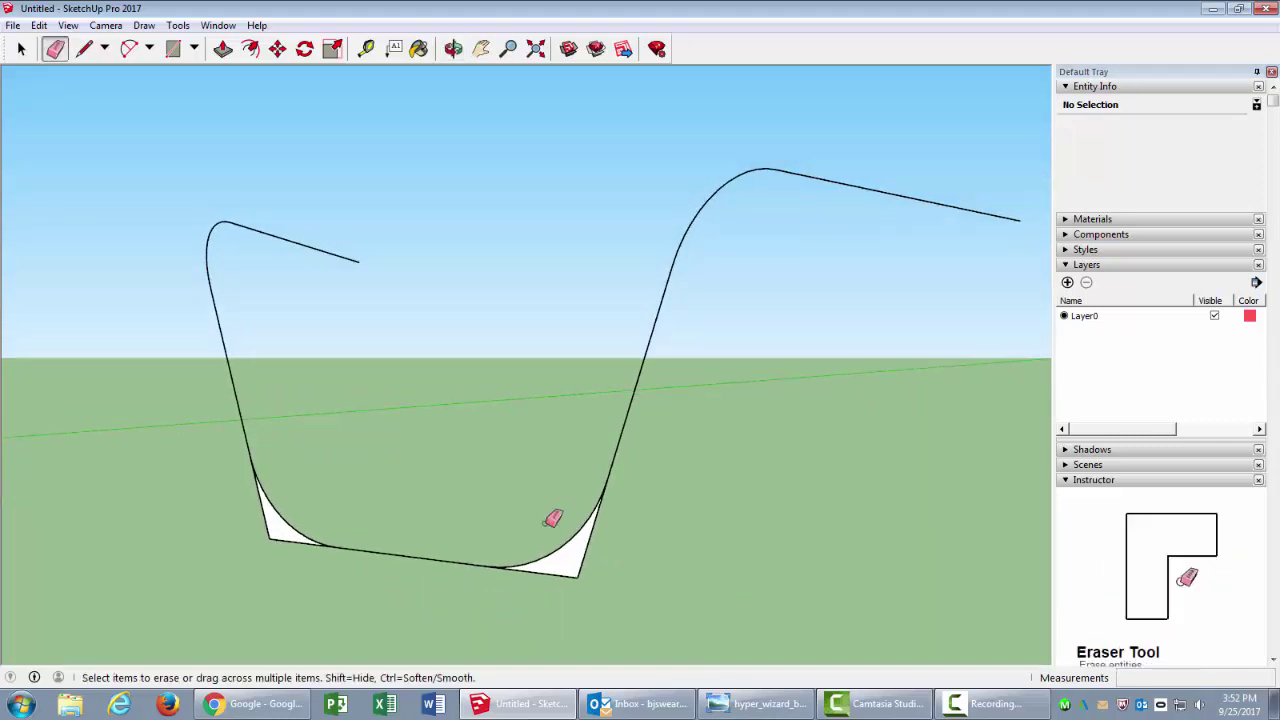
pyautogui.click(582, 578)
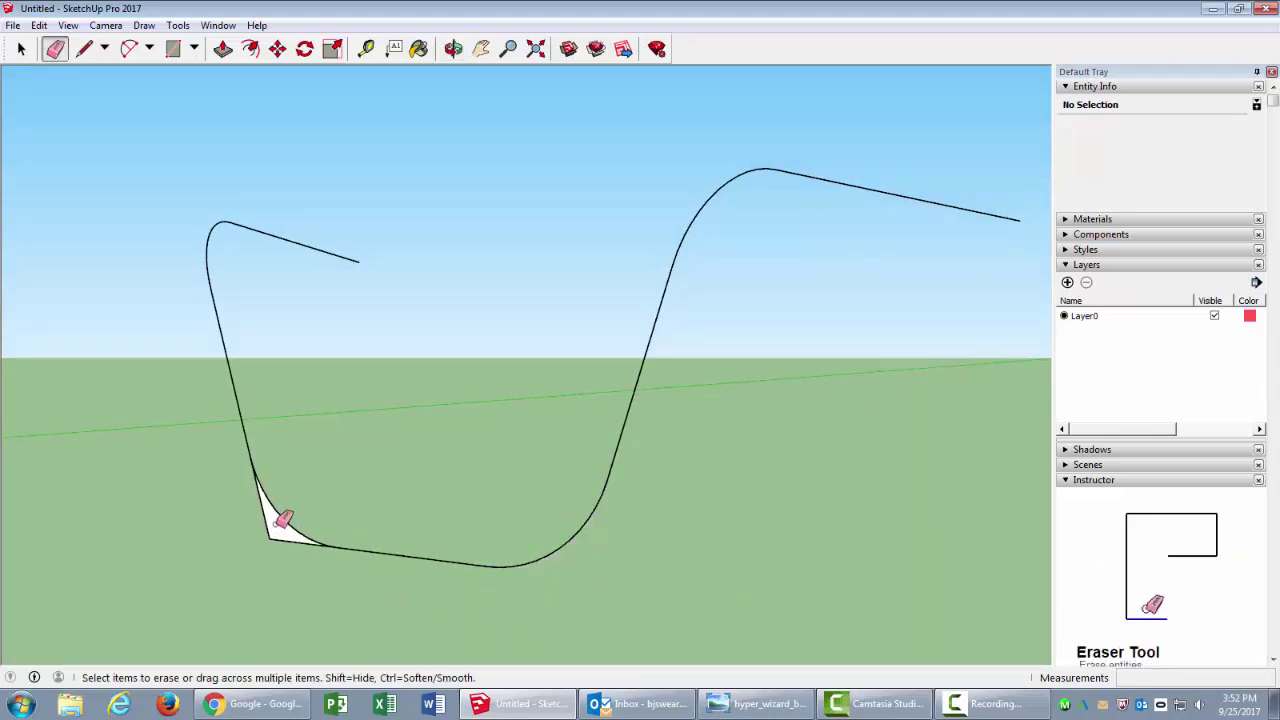
pyautogui.moveTo(279, 524); pyautogui.dragTo(268, 562)
# Examine the continuous handlebar path and its bends from several angles
pyautogui.moveTo(406, 410)
pyautogui.mouseDown(button='middle')
pyautogui.moveTo(574, 509)
pyautogui.moveTo(612, 548)
pyautogui.moveTo(543, 417)
pyautogui.moveTo(446, 340)
pyautogui.moveTo(289, 355)
pyautogui.moveTo(466, 449)
pyautogui.moveTo(586, 411)
pyautogui.moveTo(831, 531)
pyautogui.moveTo(606, 420)
pyautogui.moveTo(571, 429)
pyautogui.mouseUp(button='middle')
pyautogui.scroll(-2, 571, 509)
pyautogui.press('o')
pyautogui.moveTo(571, 429)
pyautogui.mouseDown()
pyautogui.moveTo(417, 406)
pyautogui.moveTo(287, 434)
pyautogui.moveTo(437, 451)
pyautogui.mouseUp()
pyautogui.press('e')
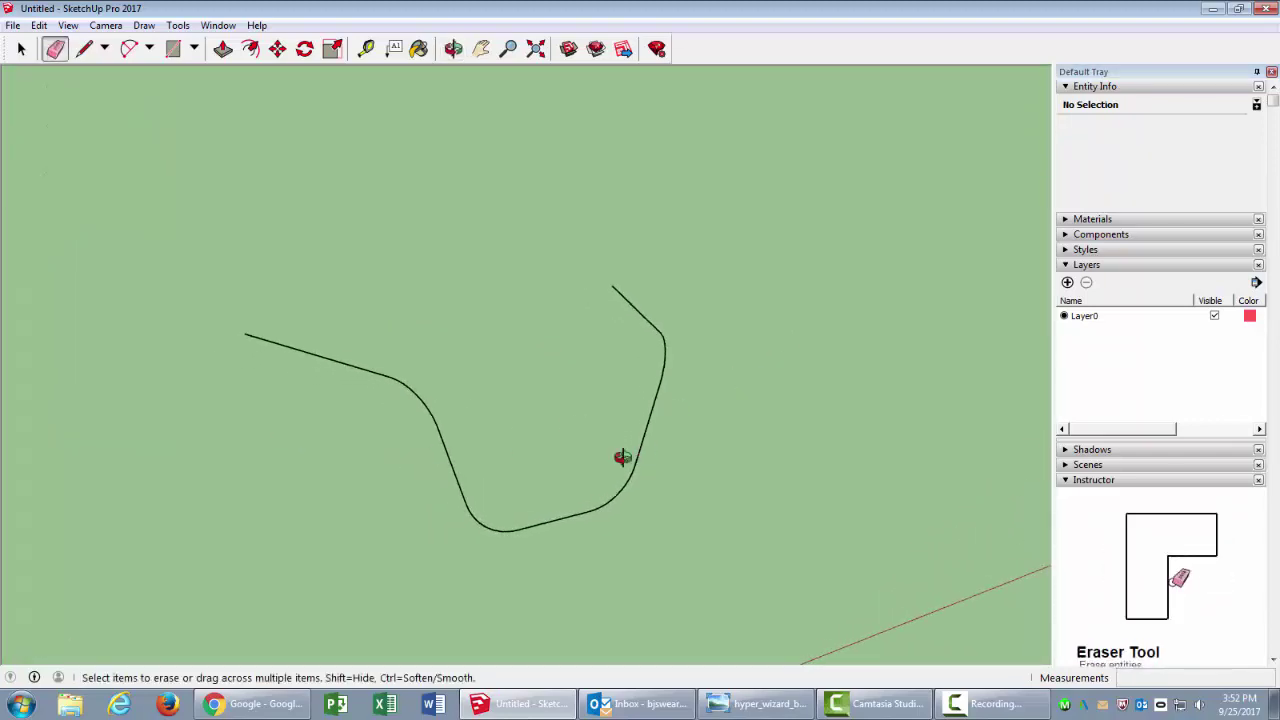
pyautogui.moveTo(620, 454)
pyautogui.mouseDown(button='middle')
pyautogui.moveTo(657, 443)
pyautogui.moveTo(517, 429)
pyautogui.moveTo(630, 472)
pyautogui.mouseUp(button='middle')
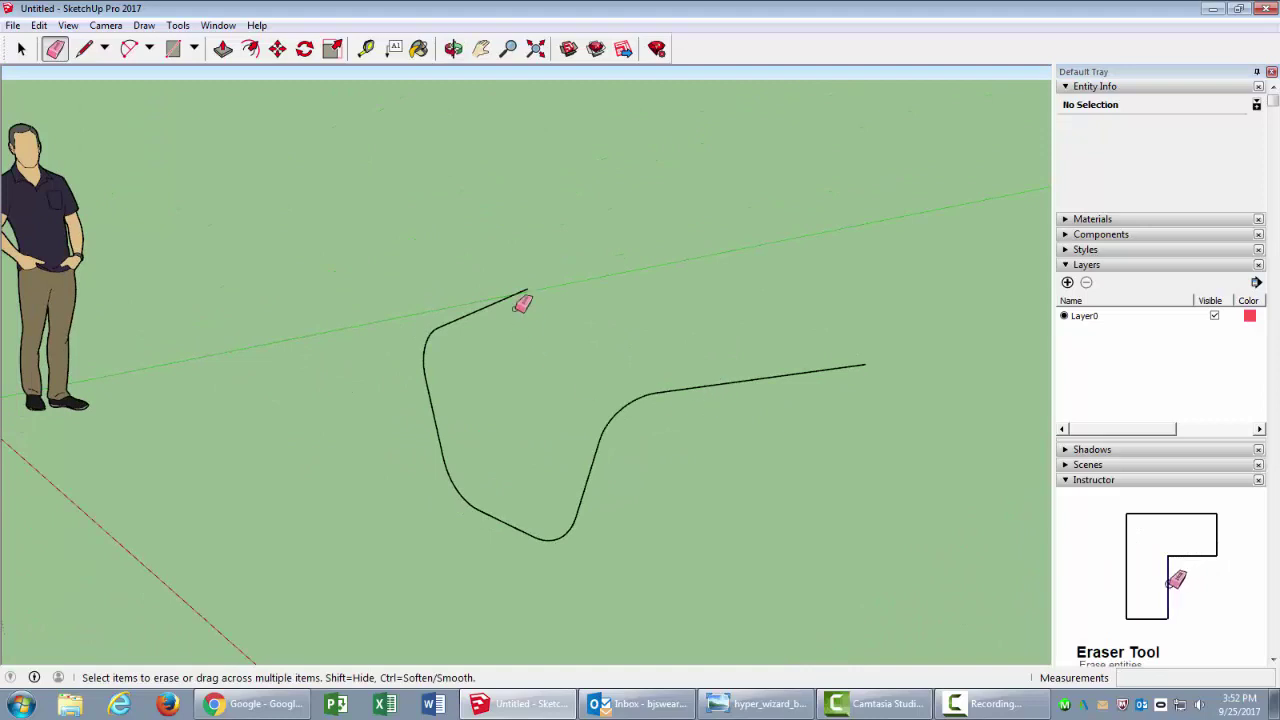
pyautogui.moveTo(522, 304)
pyautogui.mouseDown(button='middle')
pyautogui.moveTo(677, 437)
pyautogui.moveTo(543, 400)
pyautogui.moveTo(567, 396)
pyautogui.mouseUp(button='middle')
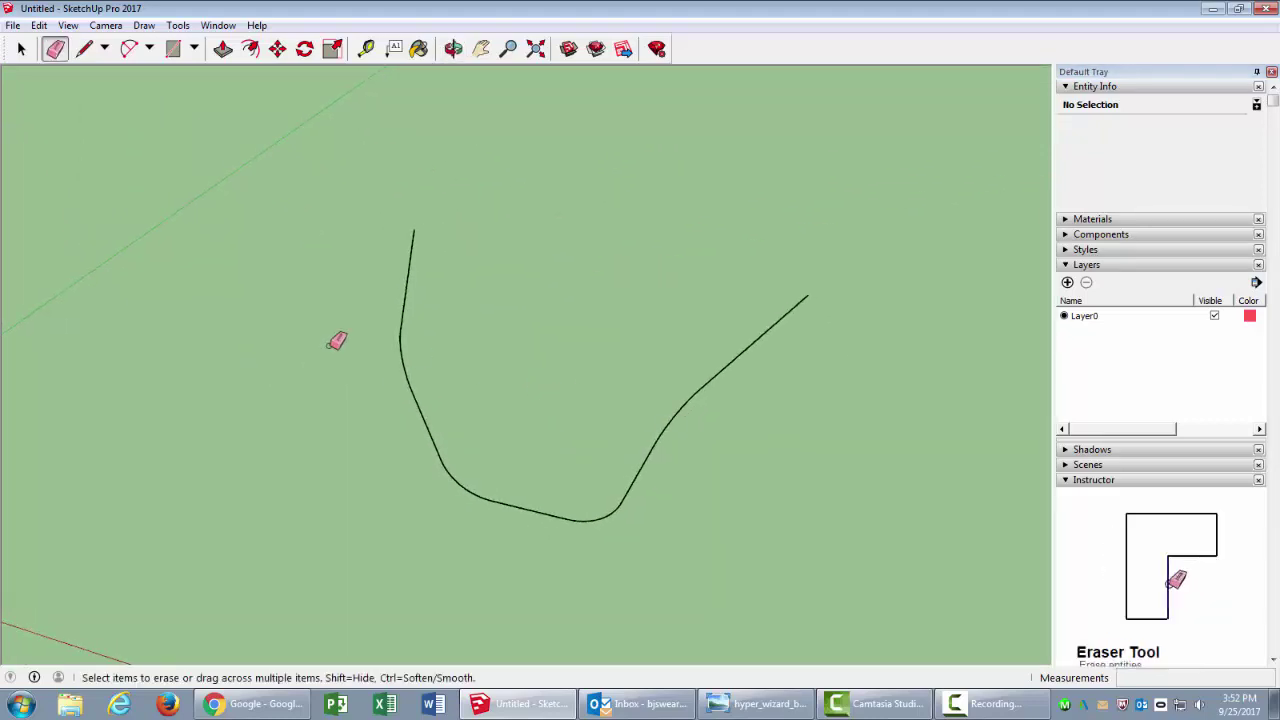
pyautogui.moveTo(337, 341)
pyautogui.mouseDown(button='middle')
pyautogui.moveTo(709, 366)
pyautogui.moveTo(500, 369)
pyautogui.moveTo(386, 437)
pyautogui.moveTo(643, 364)
pyautogui.moveTo(703, 374)
pyautogui.moveTo(661, 359)
pyautogui.moveTo(671, 351)
pyautogui.mouseUp(button='middle')
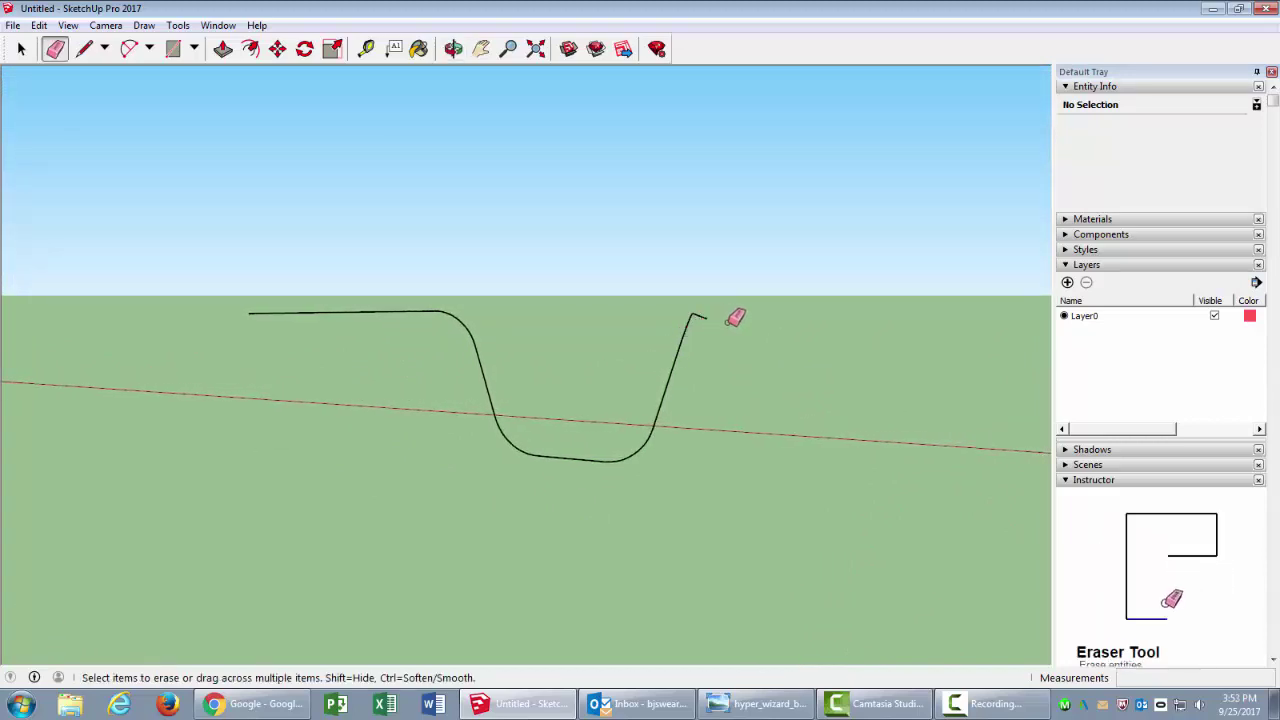
# Draw a circle with a 1.5" radius centred on the open end of one grip line, perpendicular to it
pyautogui.click(195, 49)
pyautogui.click(205, 112)
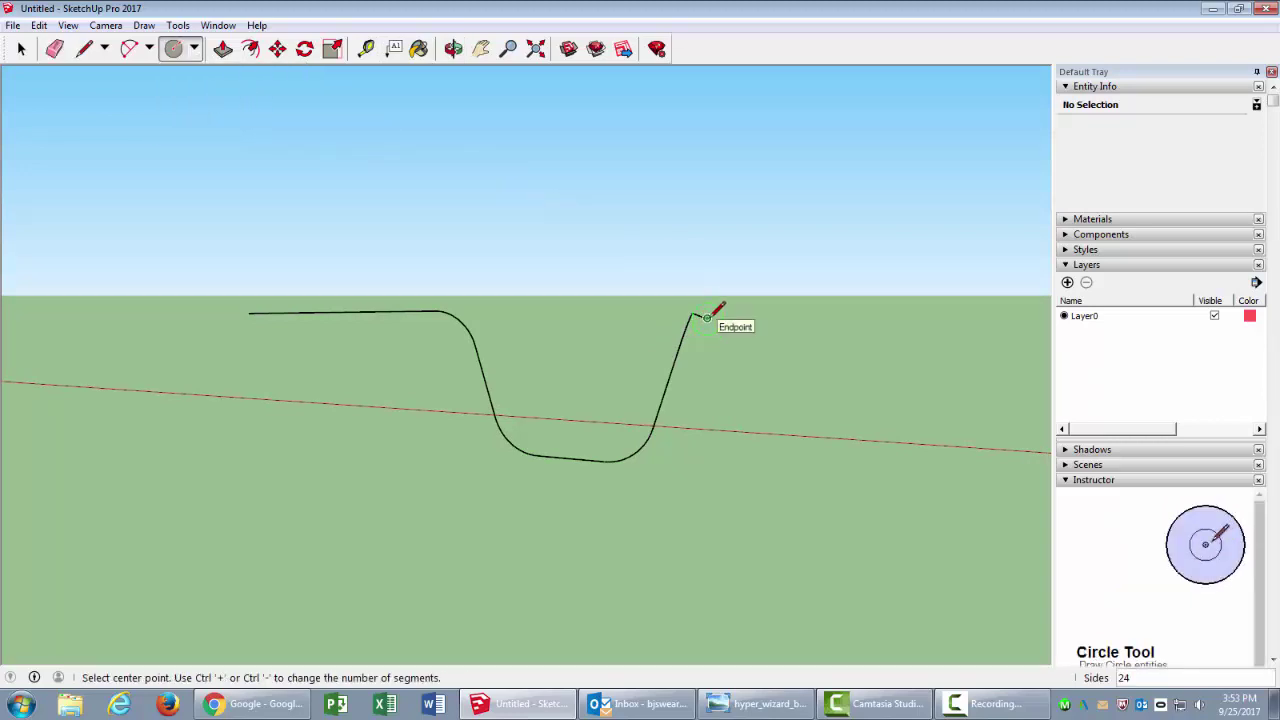
pyautogui.click(707, 317)
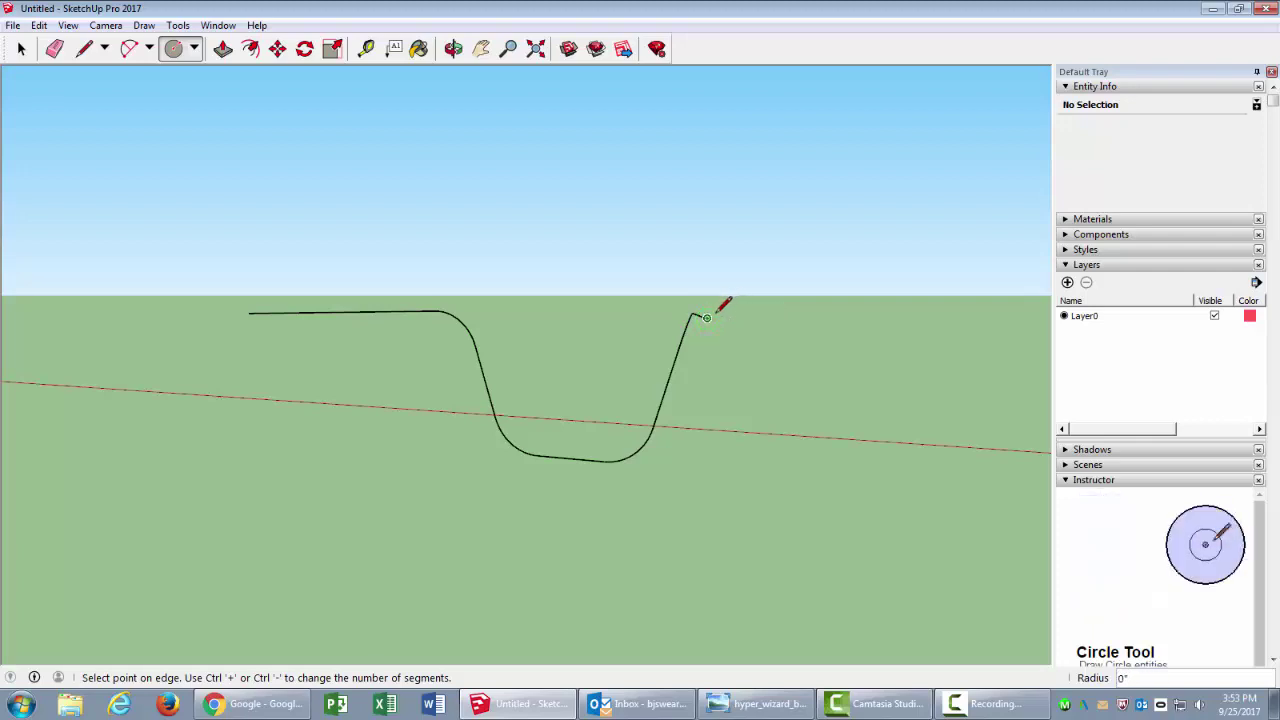
pyautogui.click(722, 309)
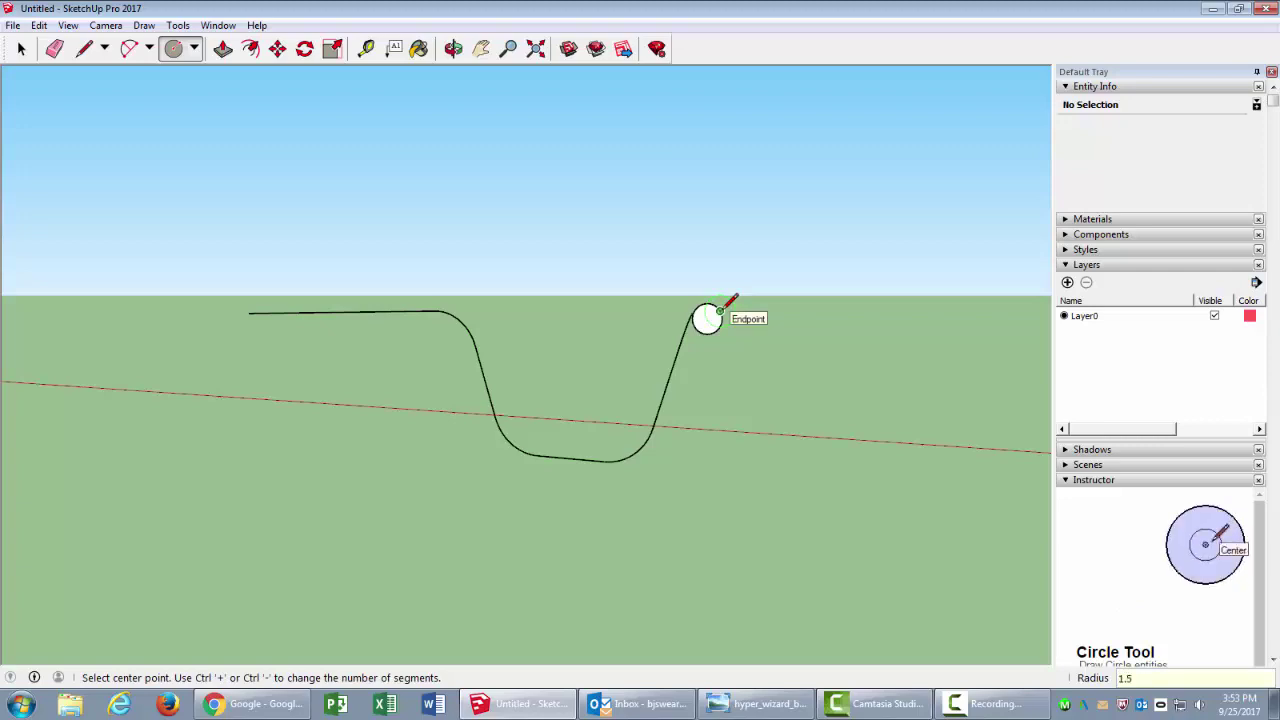
# Select the whole handlebar path and sweep the circular face along it with Follow Me
pyautogui.moveTo(963, 328); pyautogui.dragTo(322, 419, button='middle')
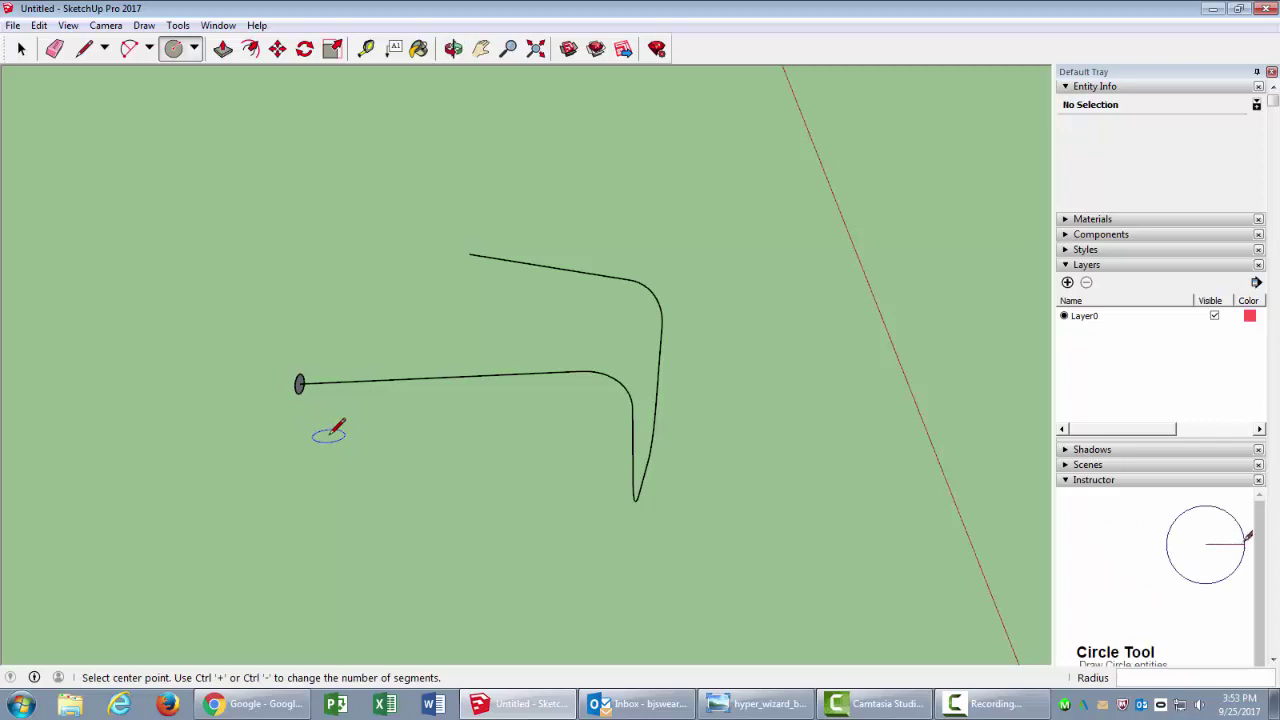
pyautogui.press('space')
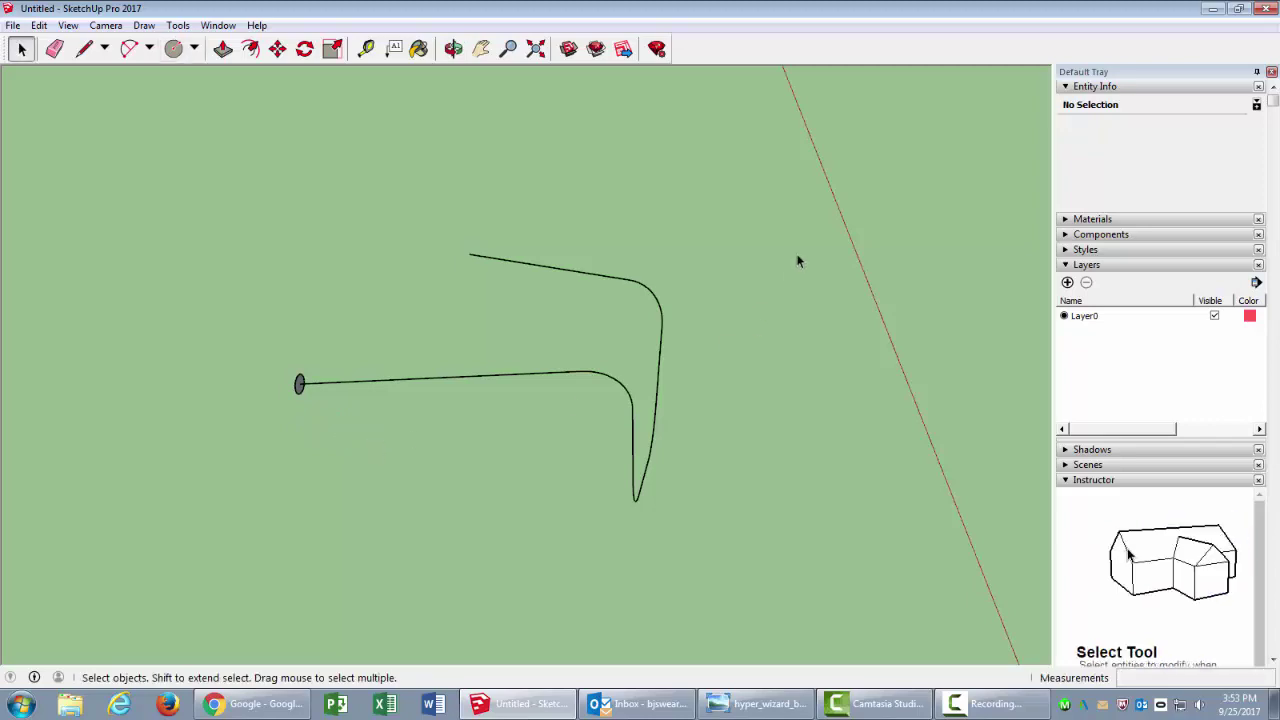
pyautogui.hotkey('ctrl', 'a')
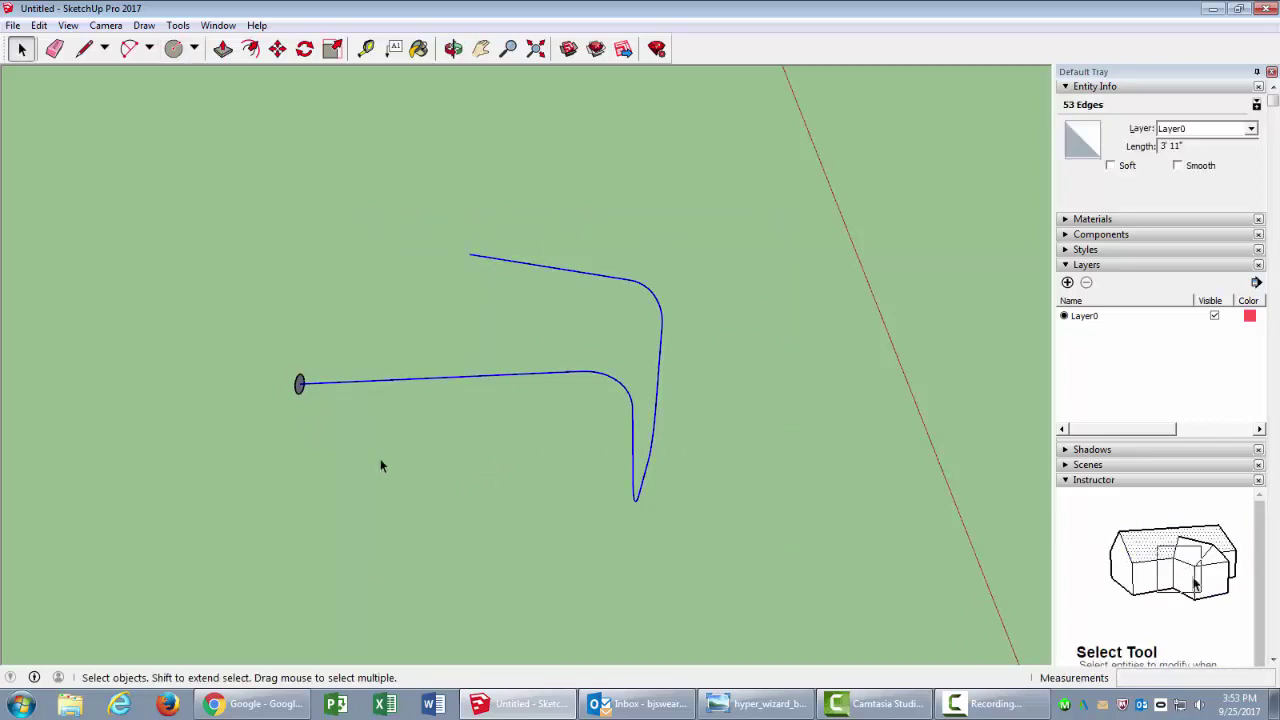
pyautogui.moveTo(380, 458); pyautogui.dragTo(738, 372, button='middle')
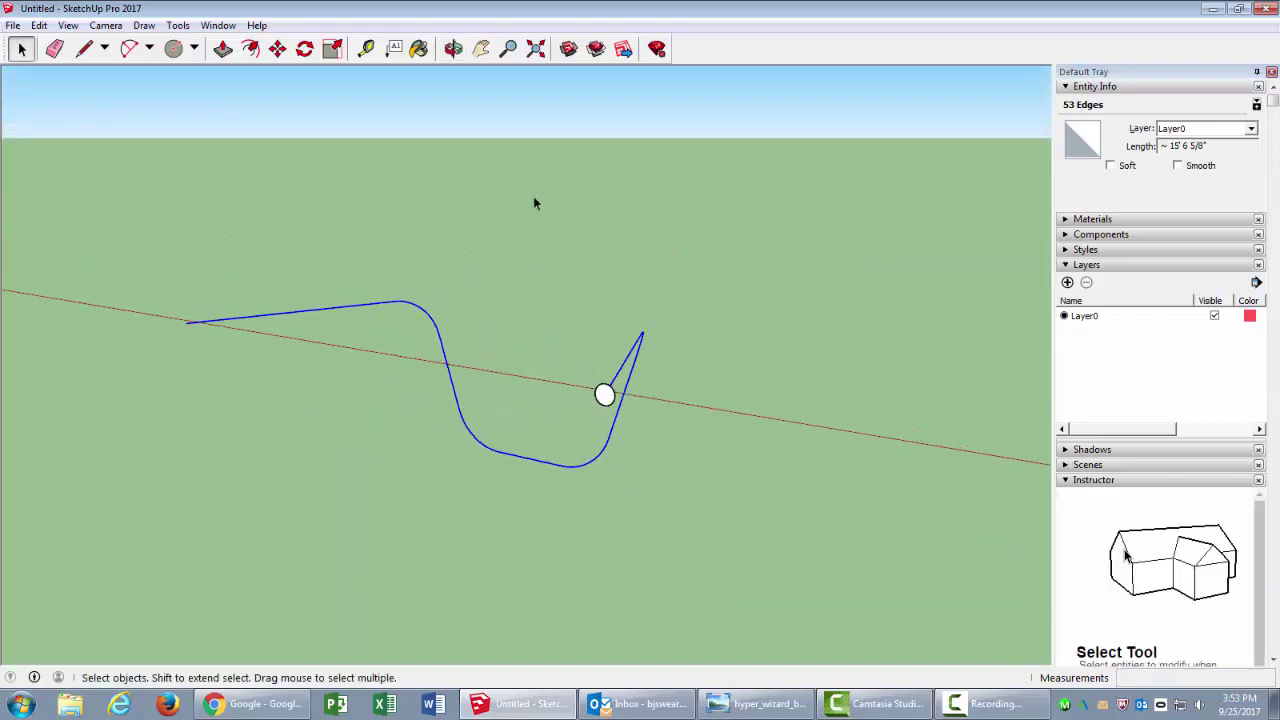
pyautogui.click(178, 26)
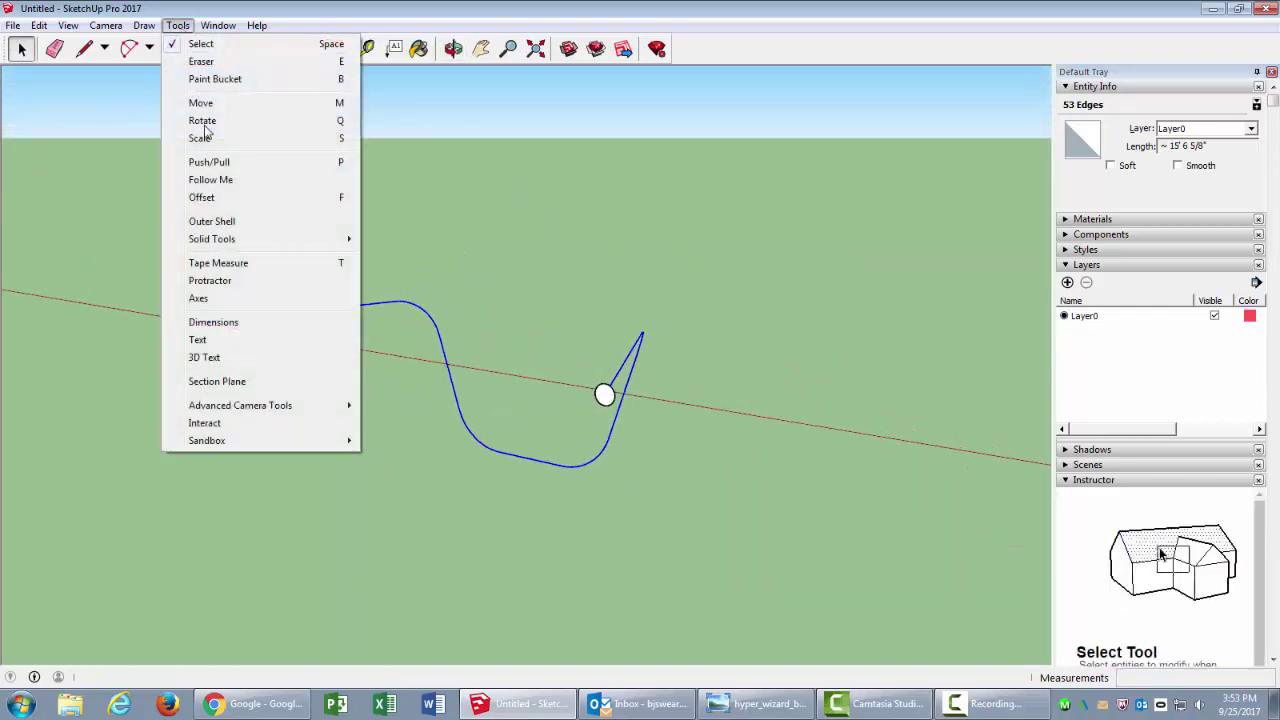
pyautogui.click(211, 180)
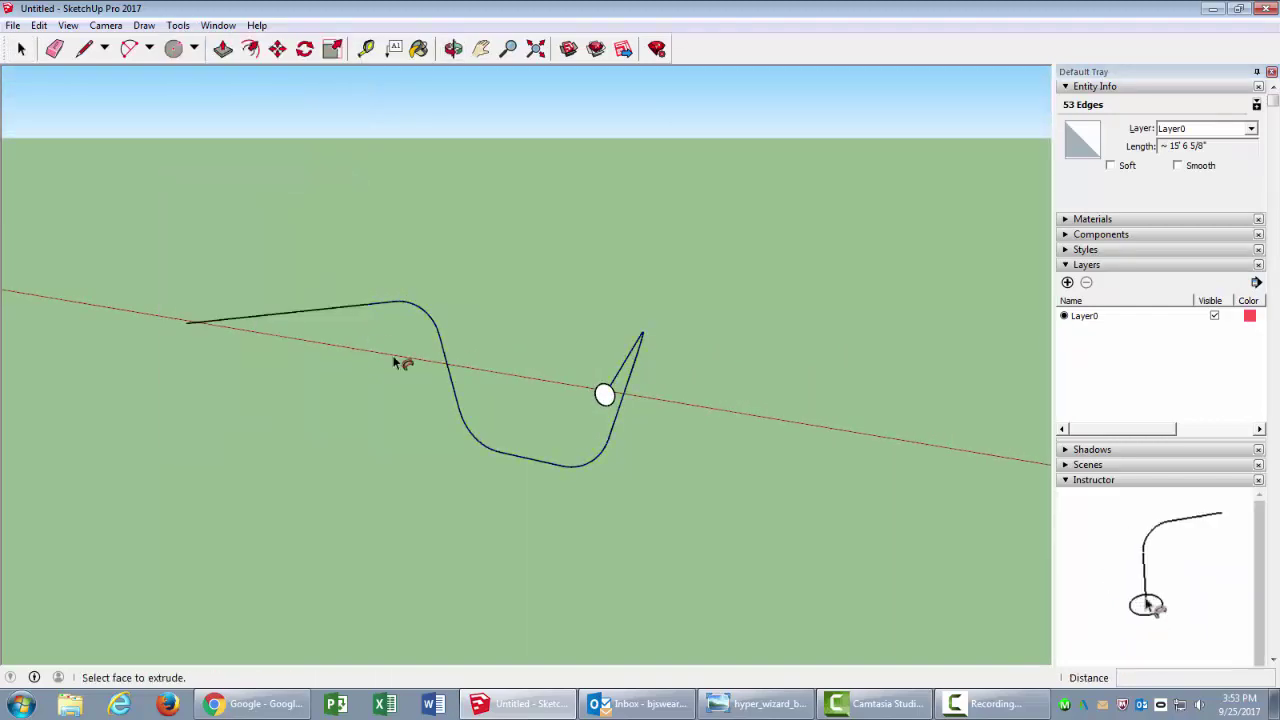
pyautogui.click(604, 395)
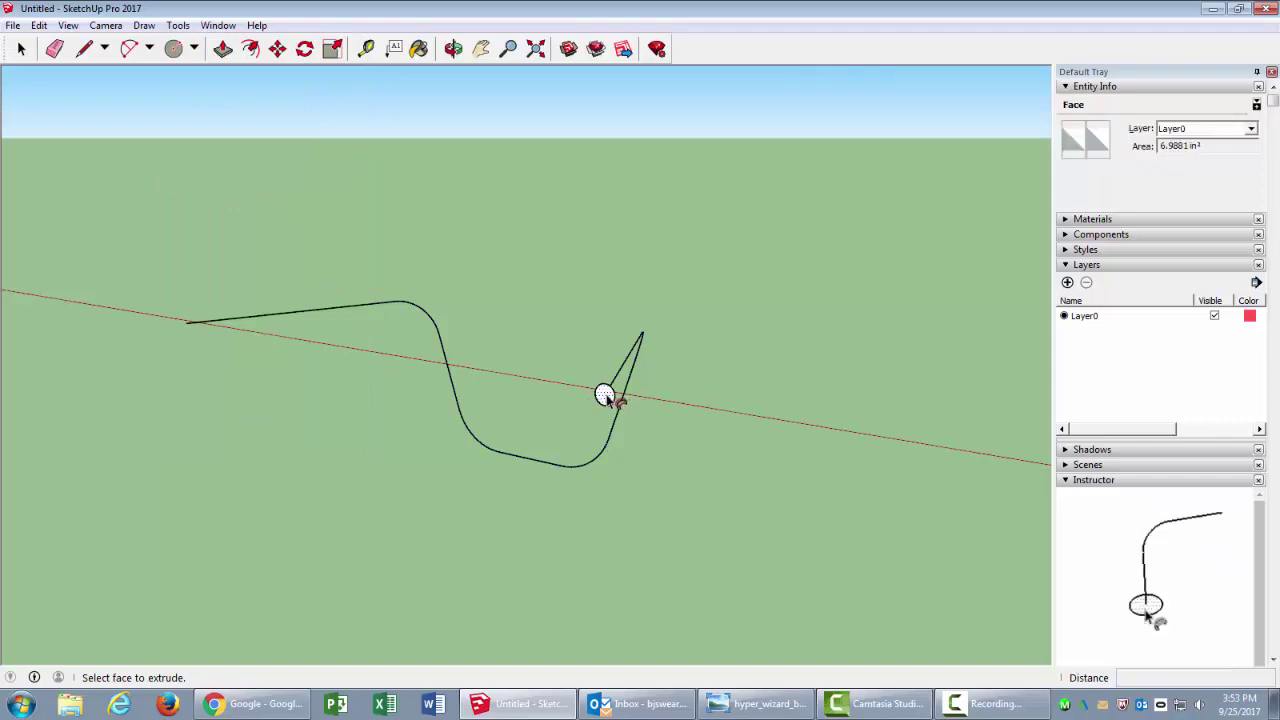
pyautogui.click(662, 410)
# Compare the swept tube with the handlebar reference photo and examine its shape from several angles
pyautogui.moveTo(663, 414); pyautogui.dragTo(646, 363, button='middle')
pyautogui.click(757, 703)
pyautogui.moveTo(20, 73); pyautogui.dragTo(709, 73)
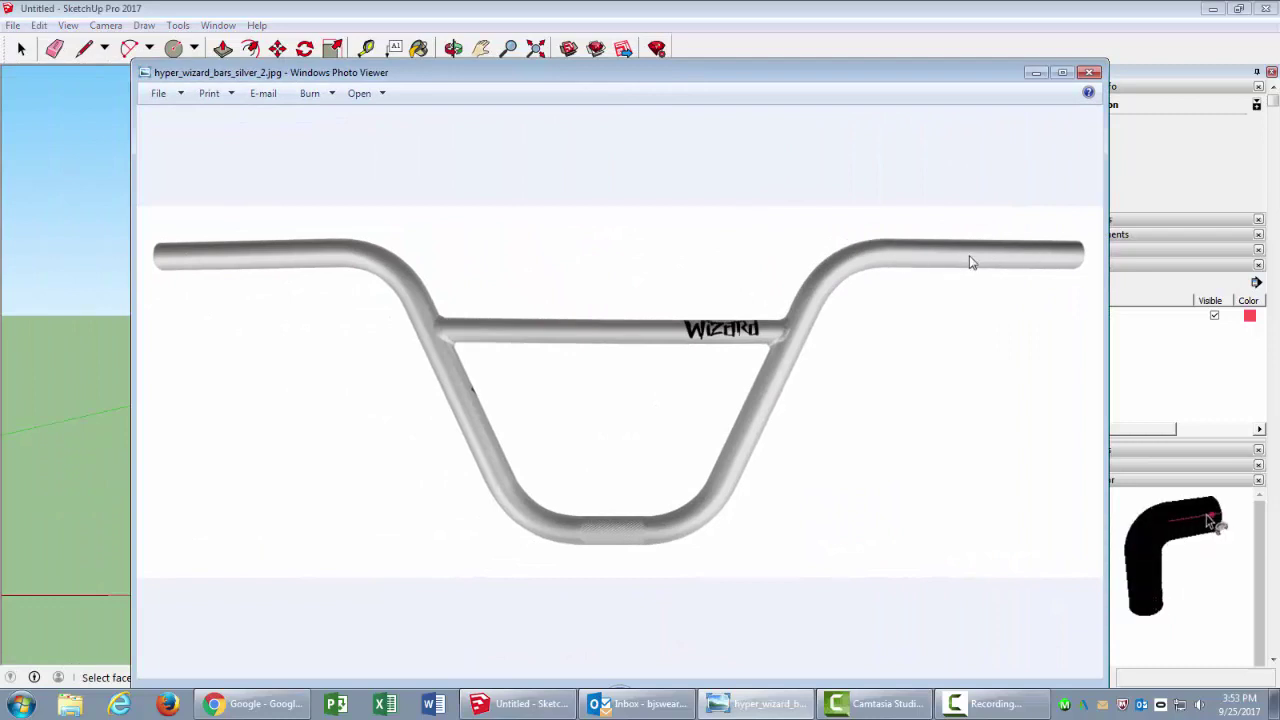
pyautogui.moveTo(885, 73); pyautogui.dragTo(53, 92)
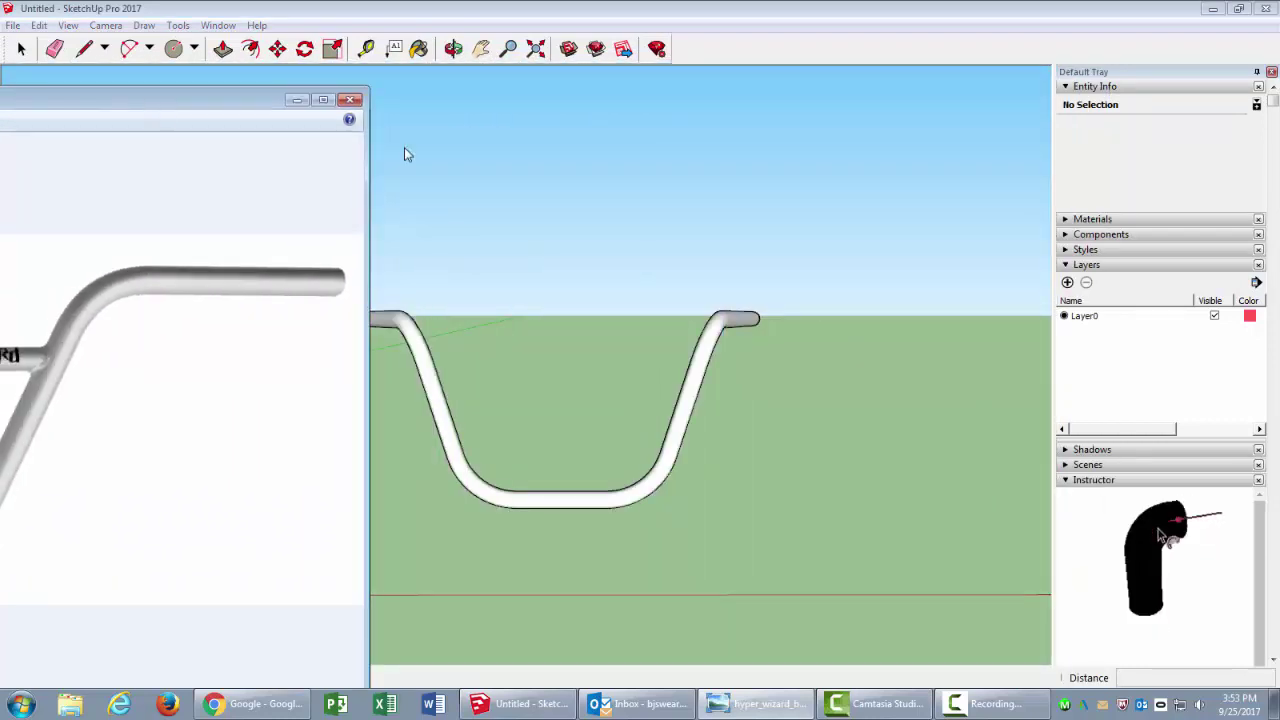
pyautogui.moveTo(404, 147)
pyautogui.mouseDown(button='middle')
pyautogui.moveTo(634, 389)
pyautogui.moveTo(477, 391)
pyautogui.moveTo(720, 360)
pyautogui.moveTo(763, 531)
pyautogui.moveTo(686, 460)
pyautogui.moveTo(697, 306)
pyautogui.moveTo(634, 291)
pyautogui.moveTo(624, 459)
pyautogui.mouseUp(button='middle')
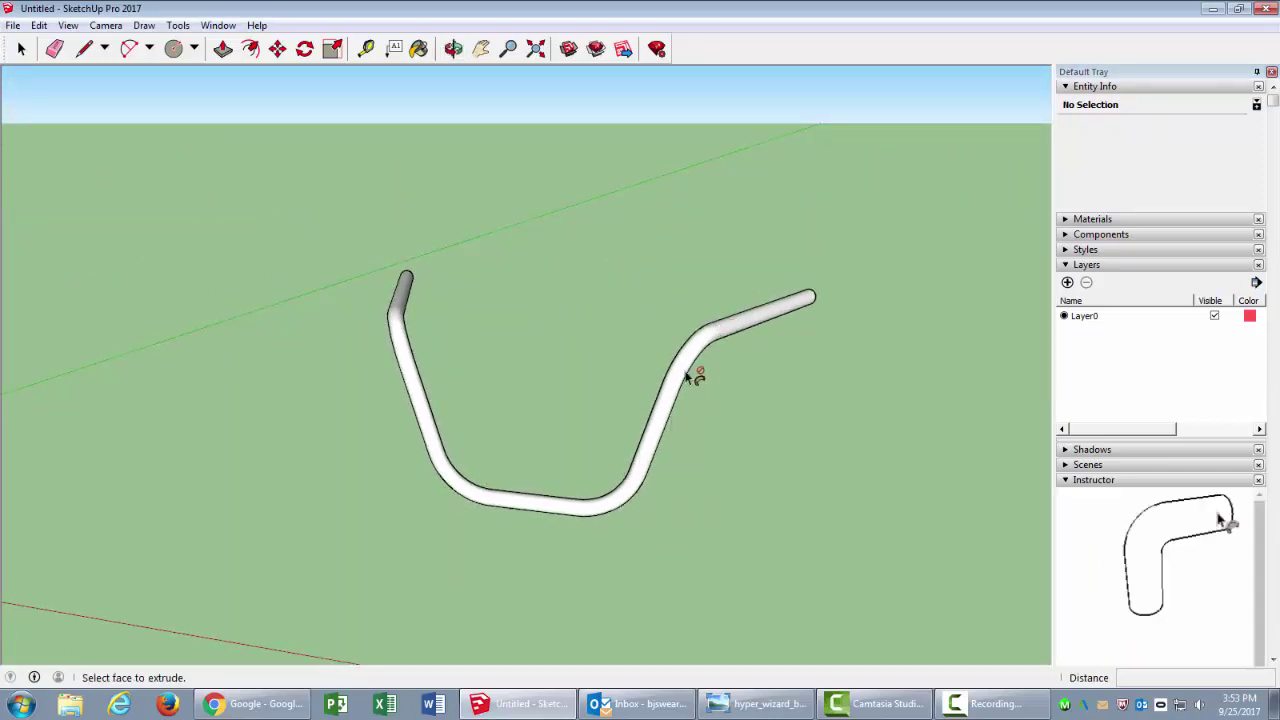
pyautogui.moveTo(480, 383); pyautogui.dragTo(620, 445, button='middle')
pyautogui.scroll(3, 724, 483)
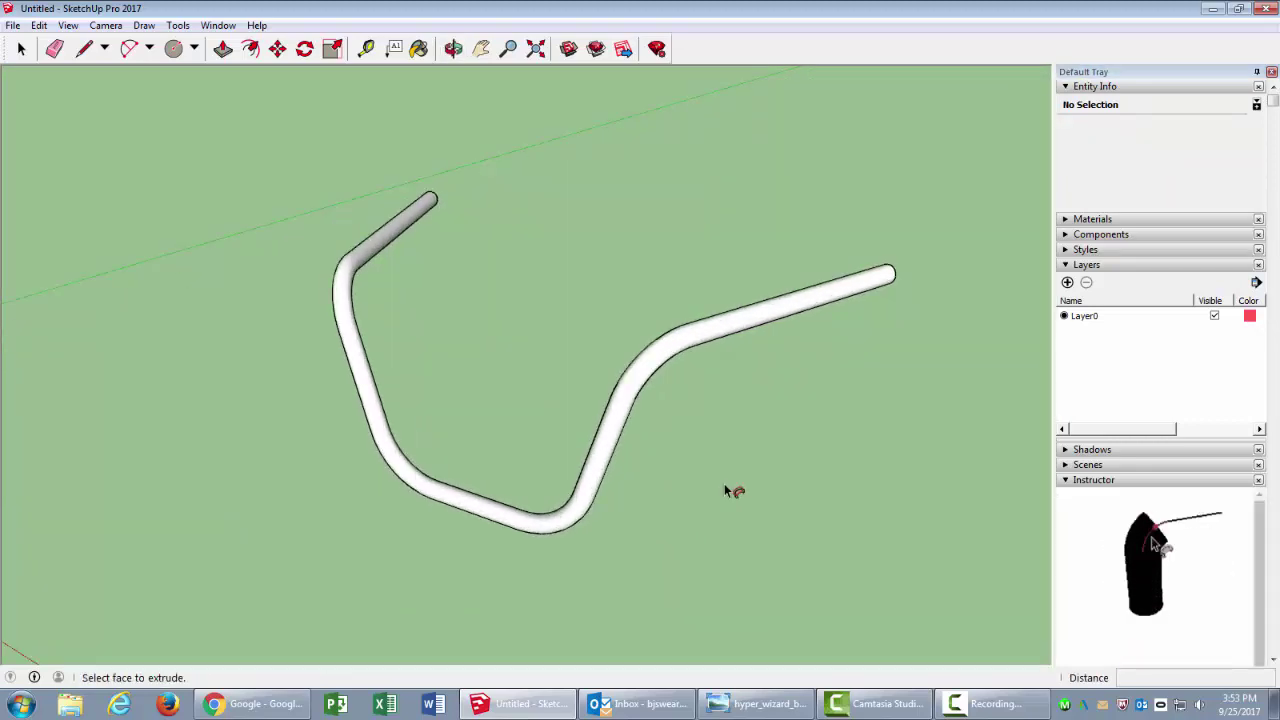
pyautogui.moveTo(715, 478); pyautogui.dragTo(721, 458, button='middle')
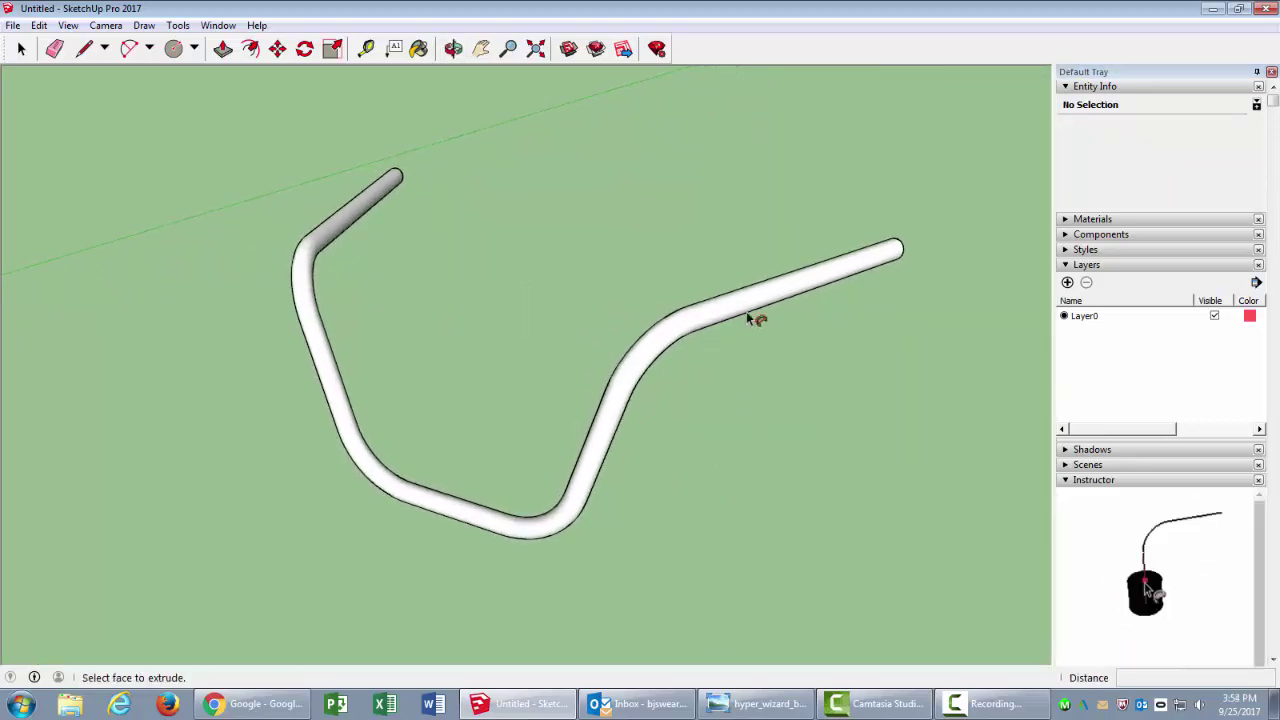